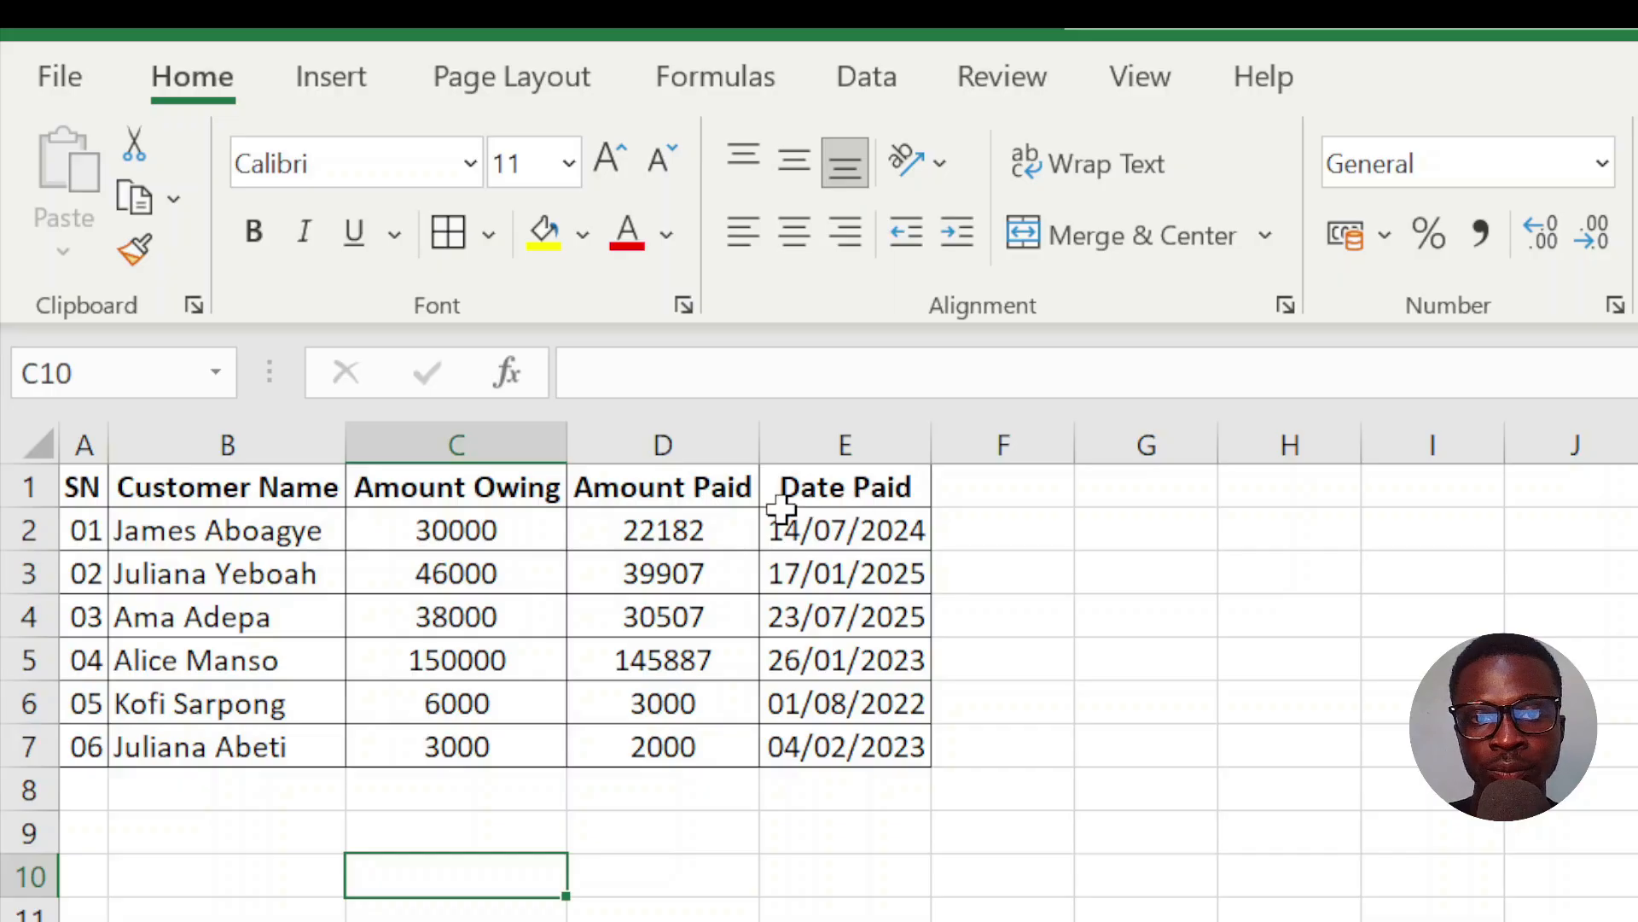
Apply the Currency number format to the whole Amount Owing column
{"action": "left_click", "coordinate": [338, 531]}
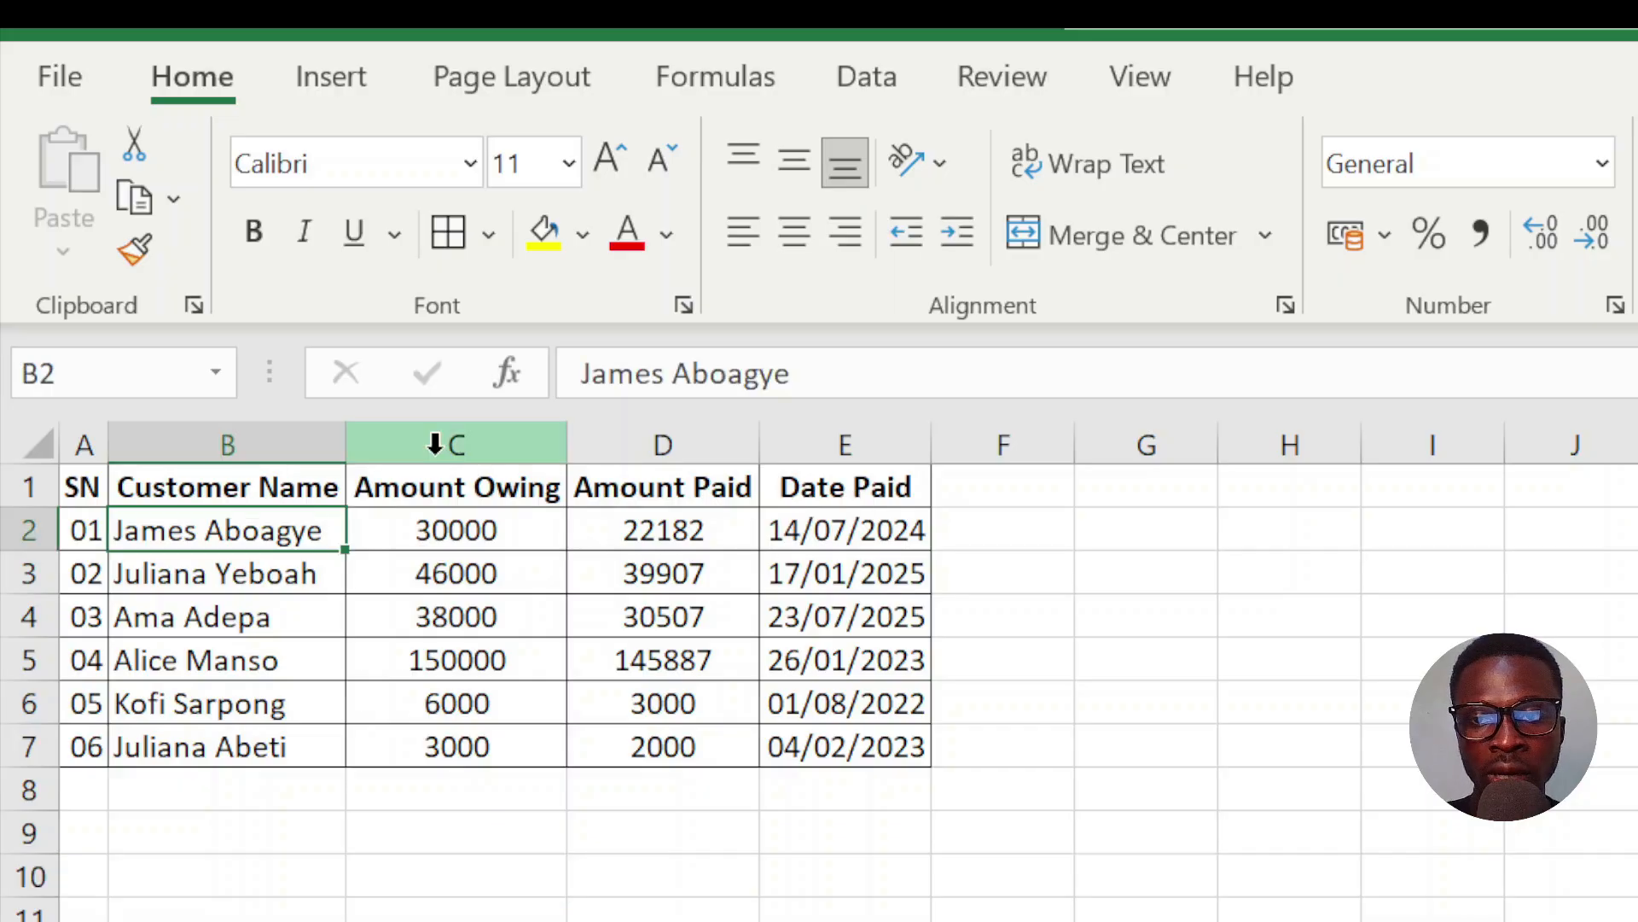
{"action": "left_click", "coordinate": [435, 445]}
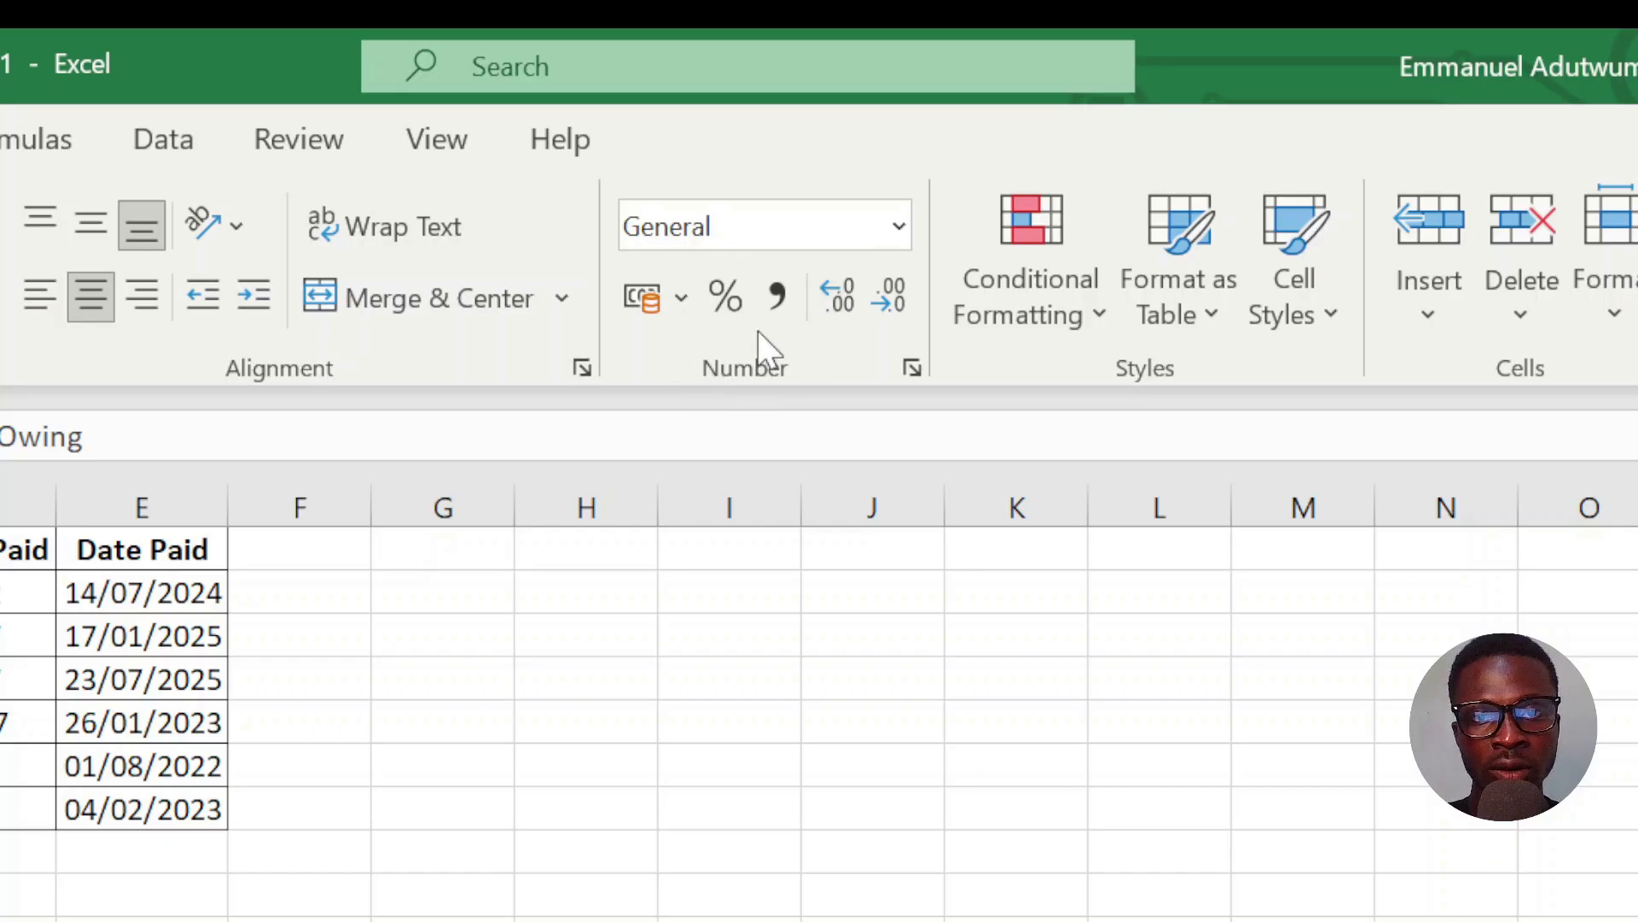
{"action": "left_click", "coordinate": [898, 226]}
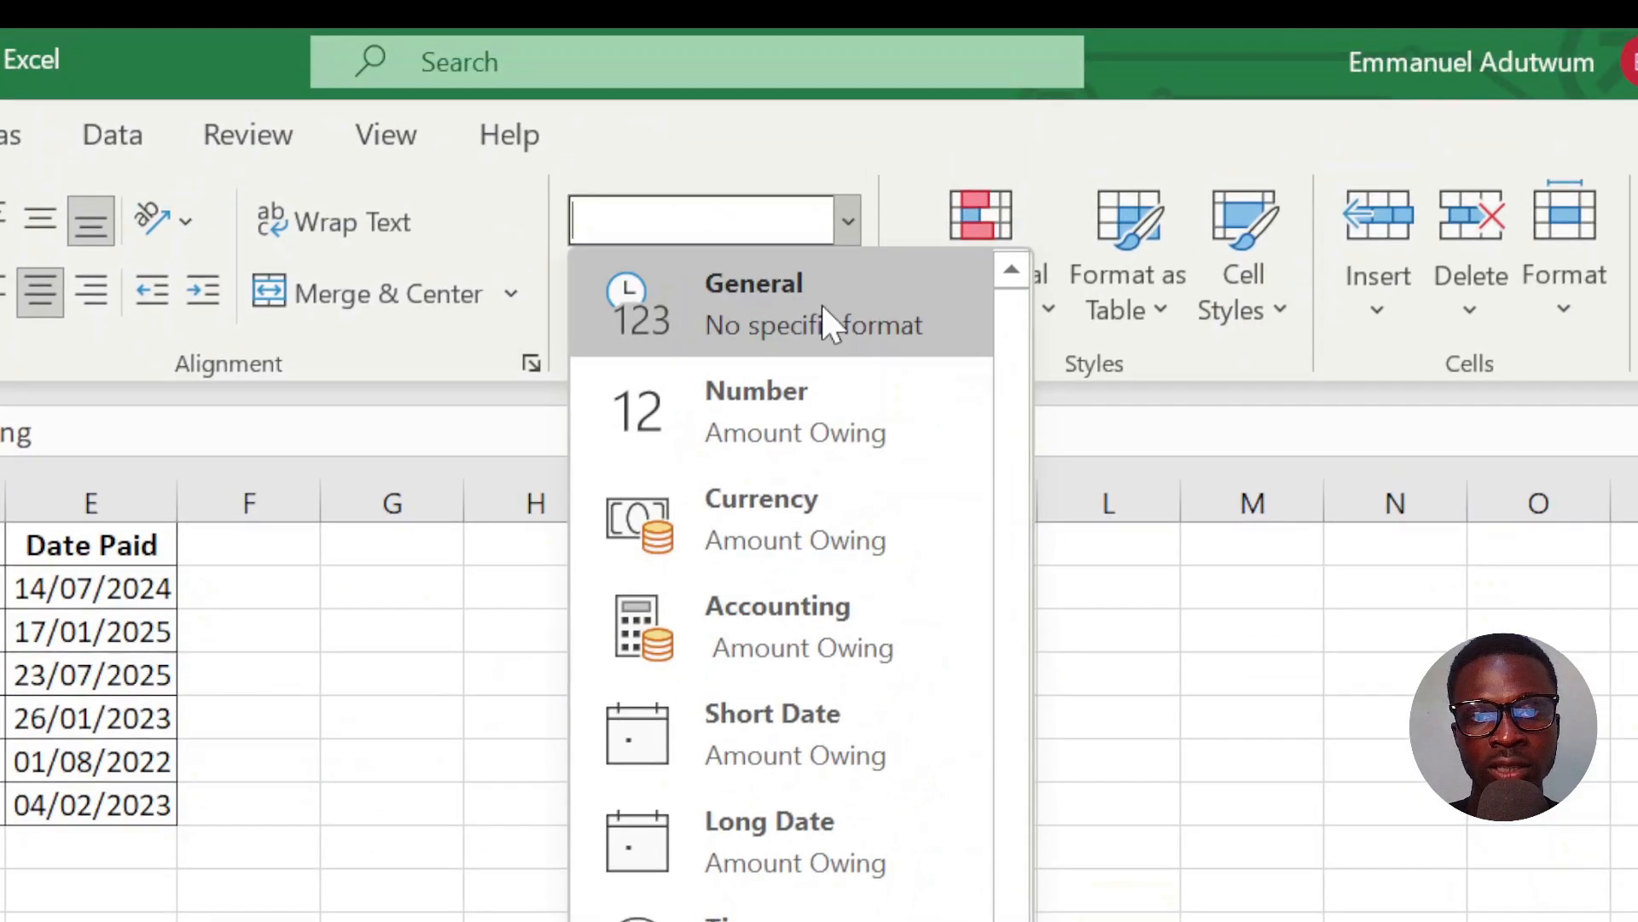
{"action": "left_click", "coordinate": [788, 531]}
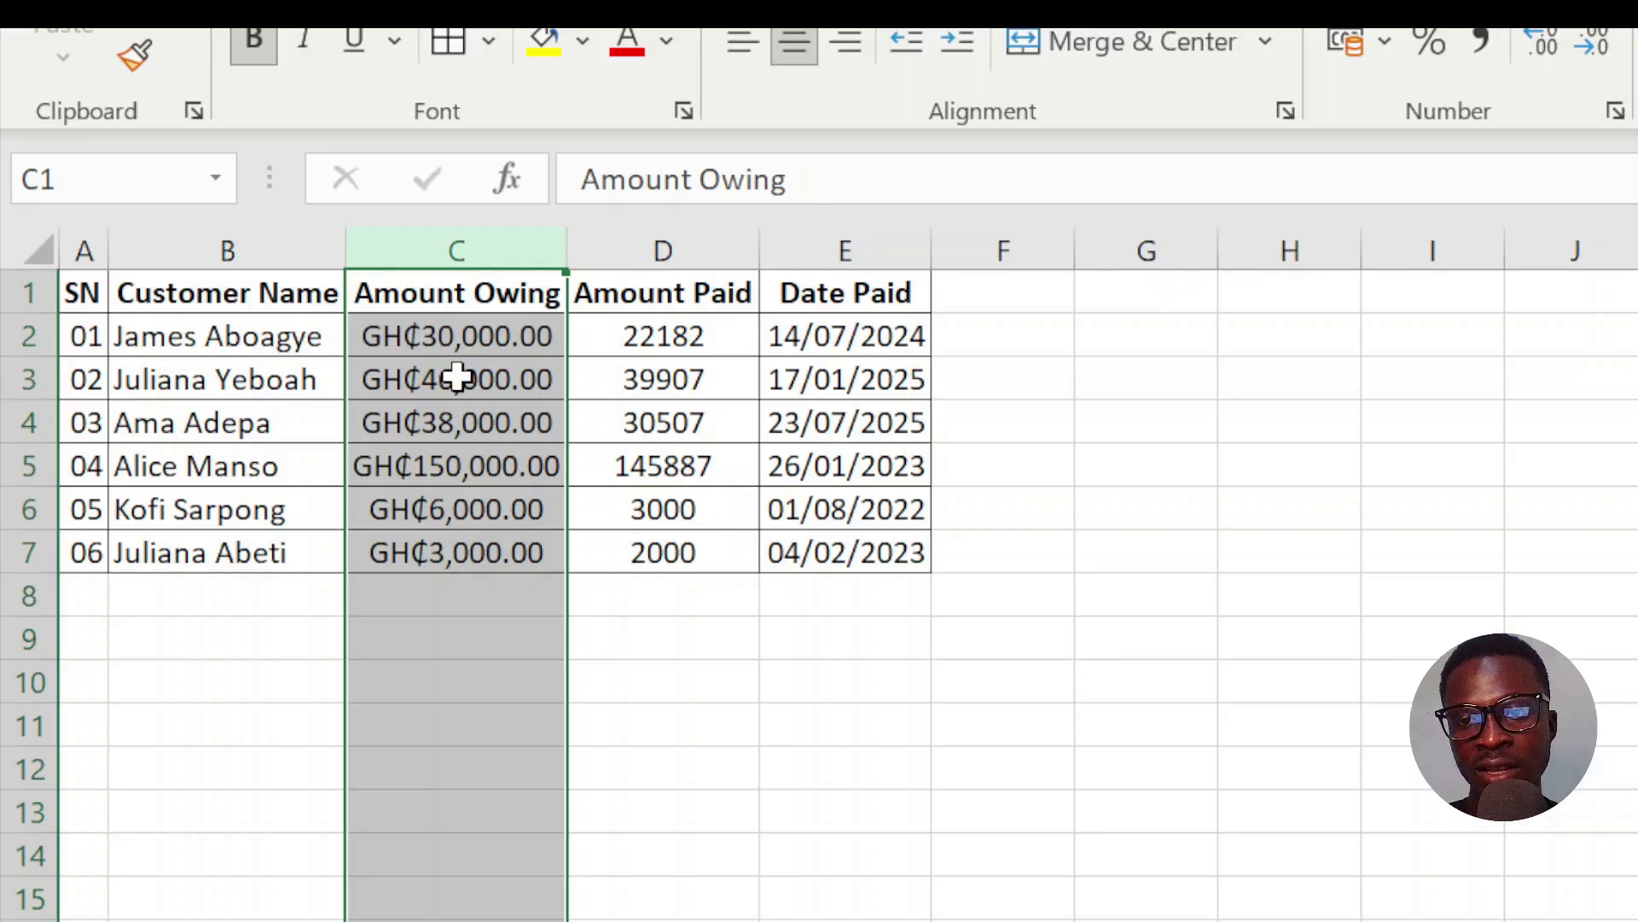
{"action": "left_click", "coordinate": [458, 377]}
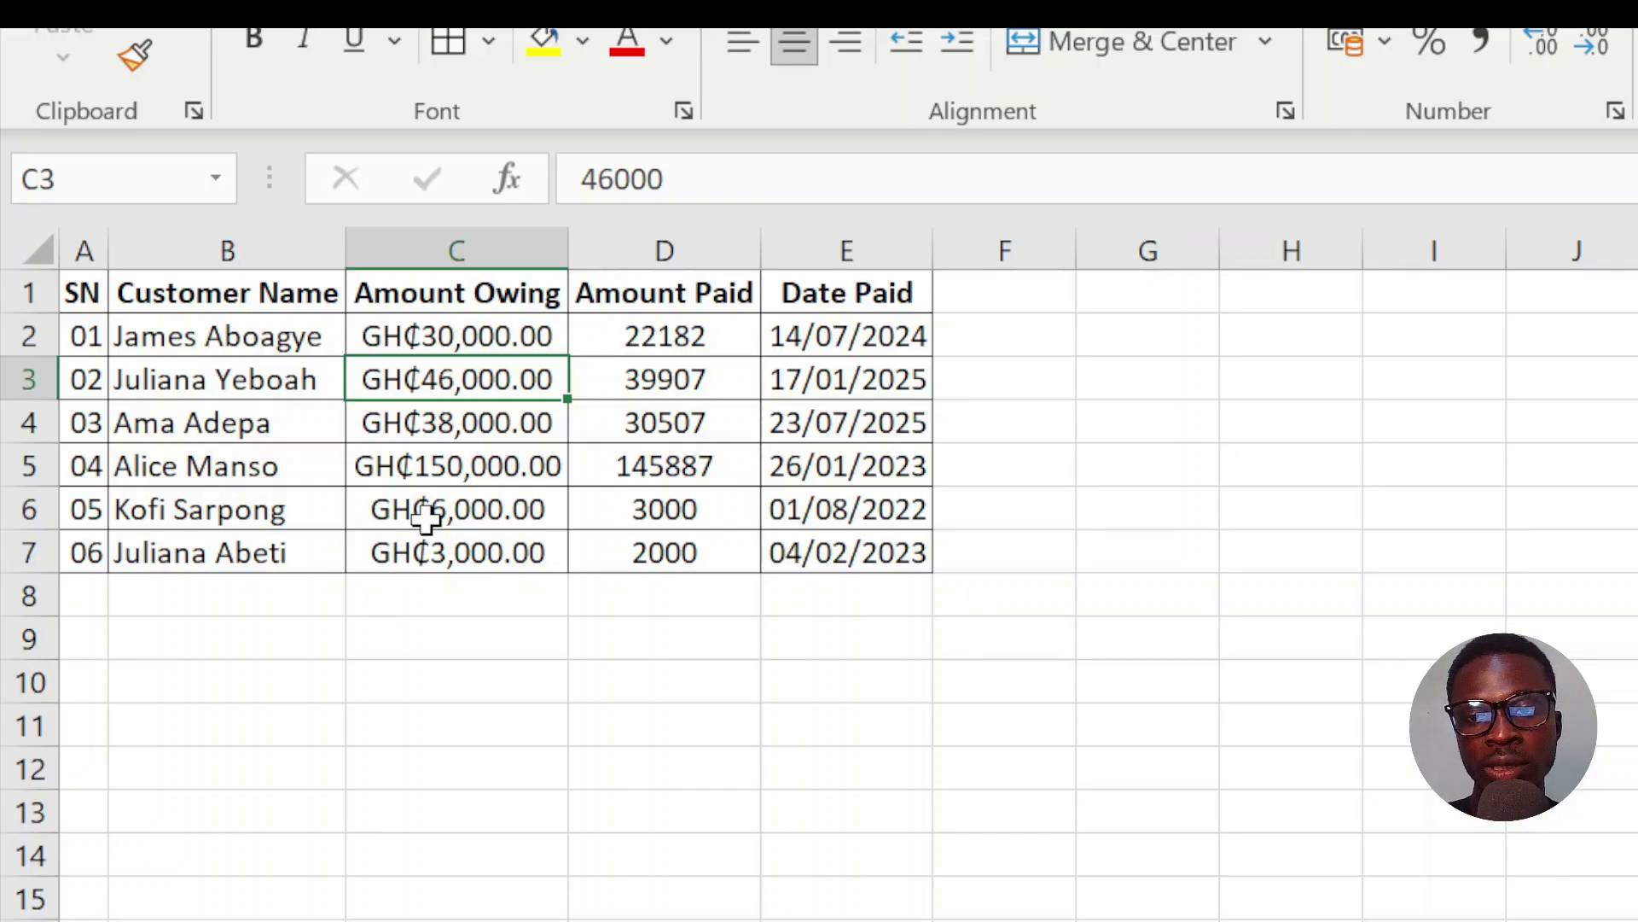
Change the currency symbol of the Amount Owing column to $ English (United States)
{"action": "left_click", "coordinate": [461, 248]}
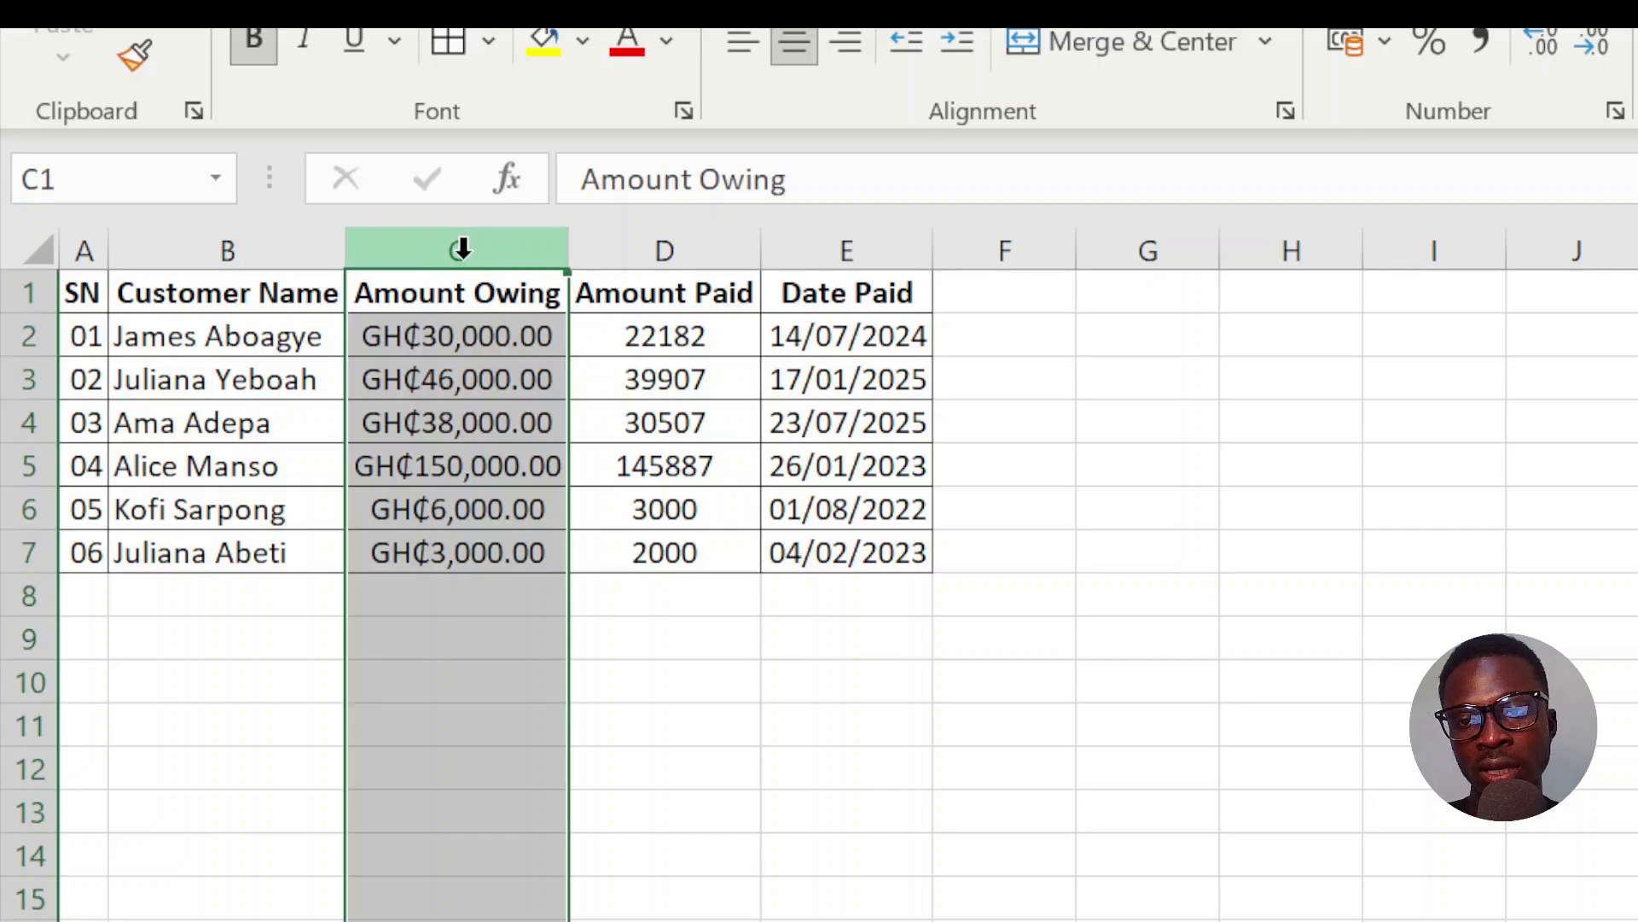
{"action": "left_click", "coordinate": [466, 592]}
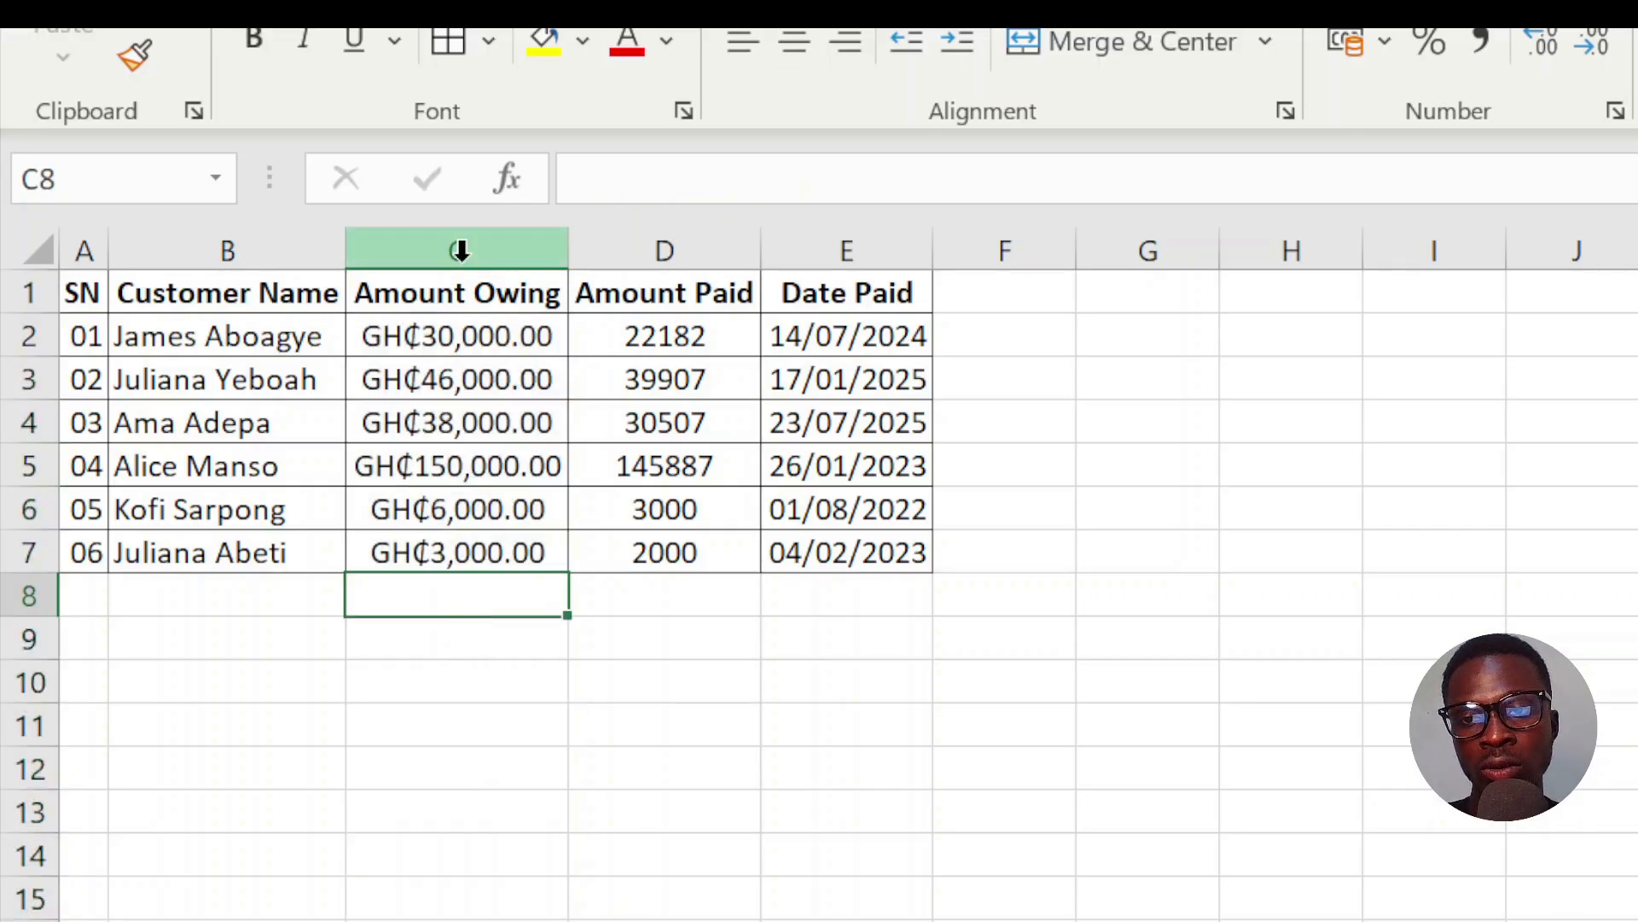
{"action": "right_click", "coordinate": [453, 241]}
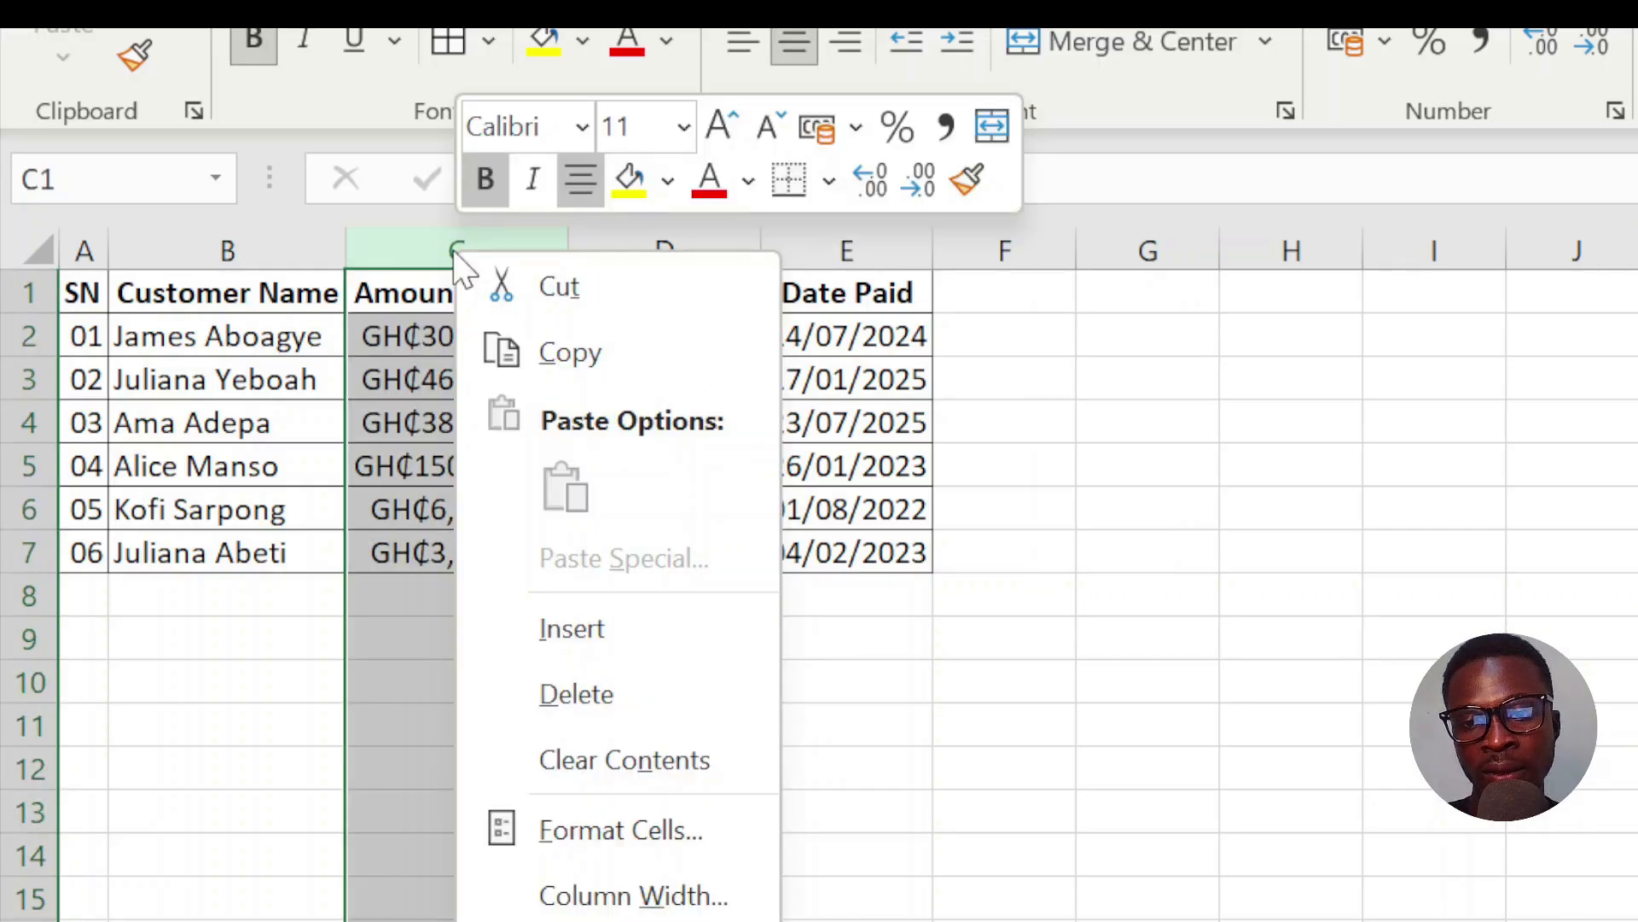
{"action": "key", "text": "Escape"}
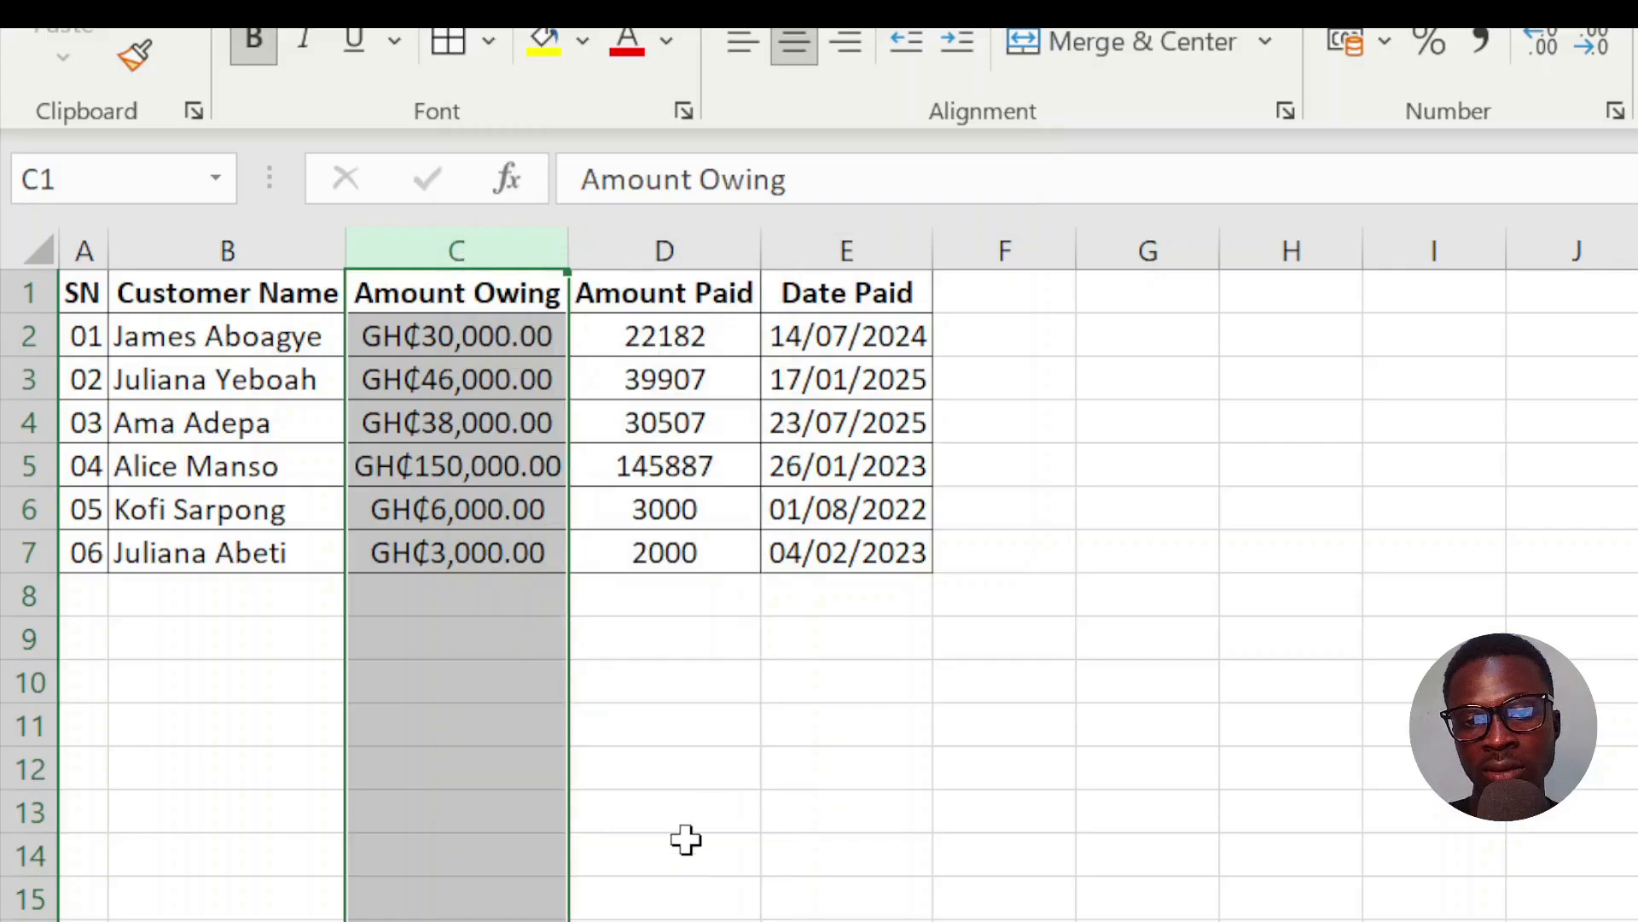
{"action": "key", "text": "ctrl+1"}
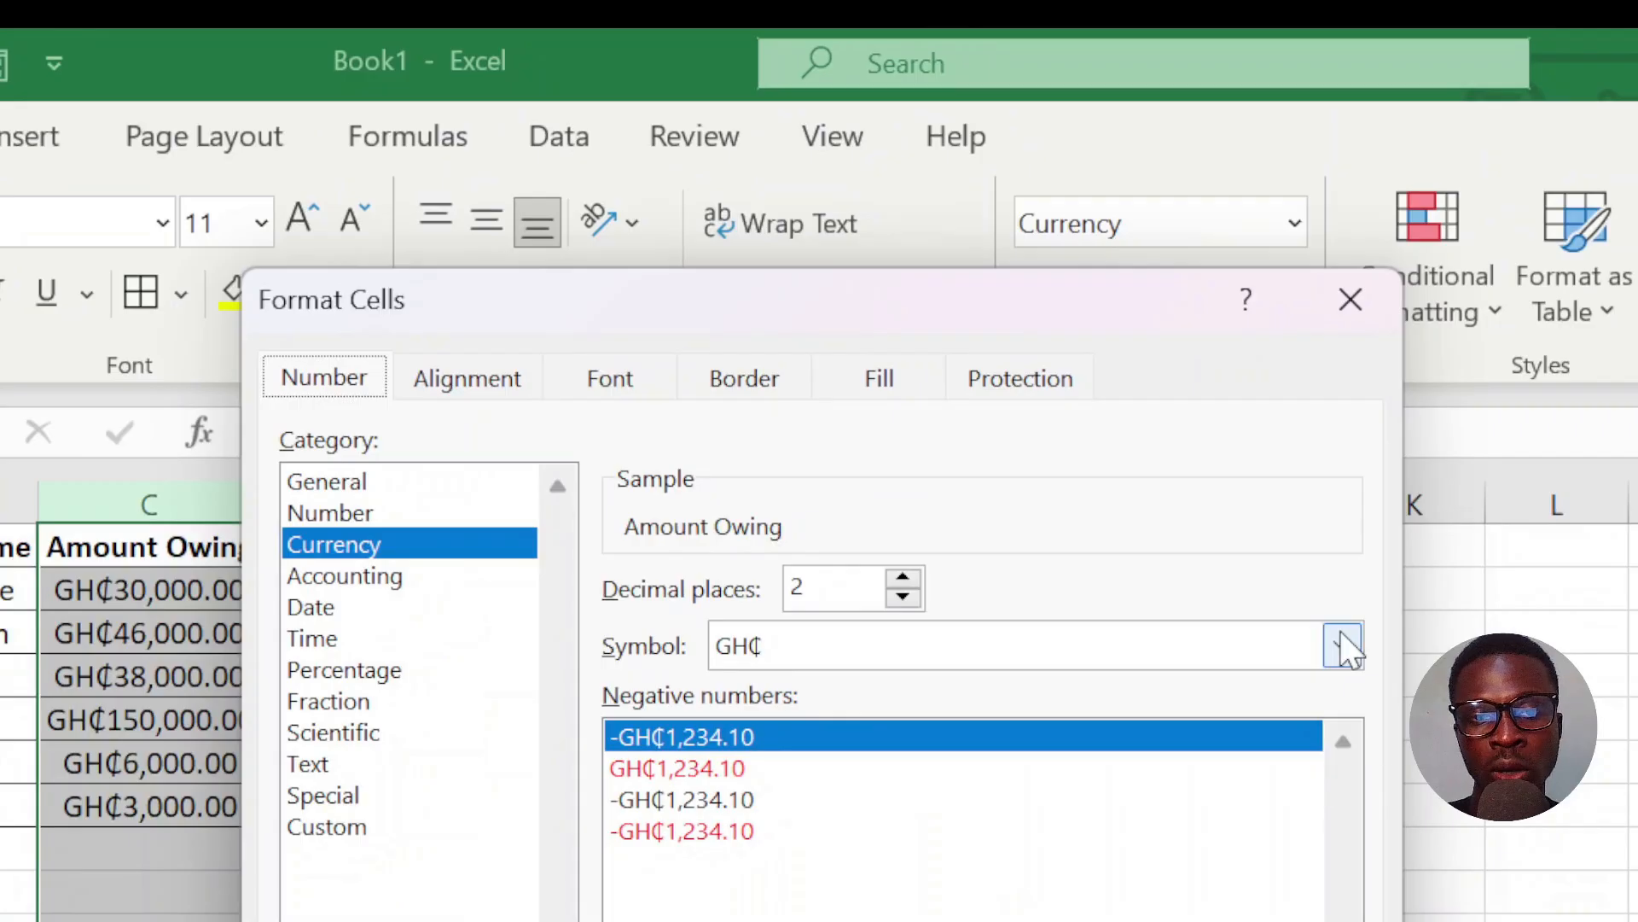
{"action": "left_click", "coordinate": [1306, 561]}
{"action": "left_click", "coordinate": [1339, 646]}
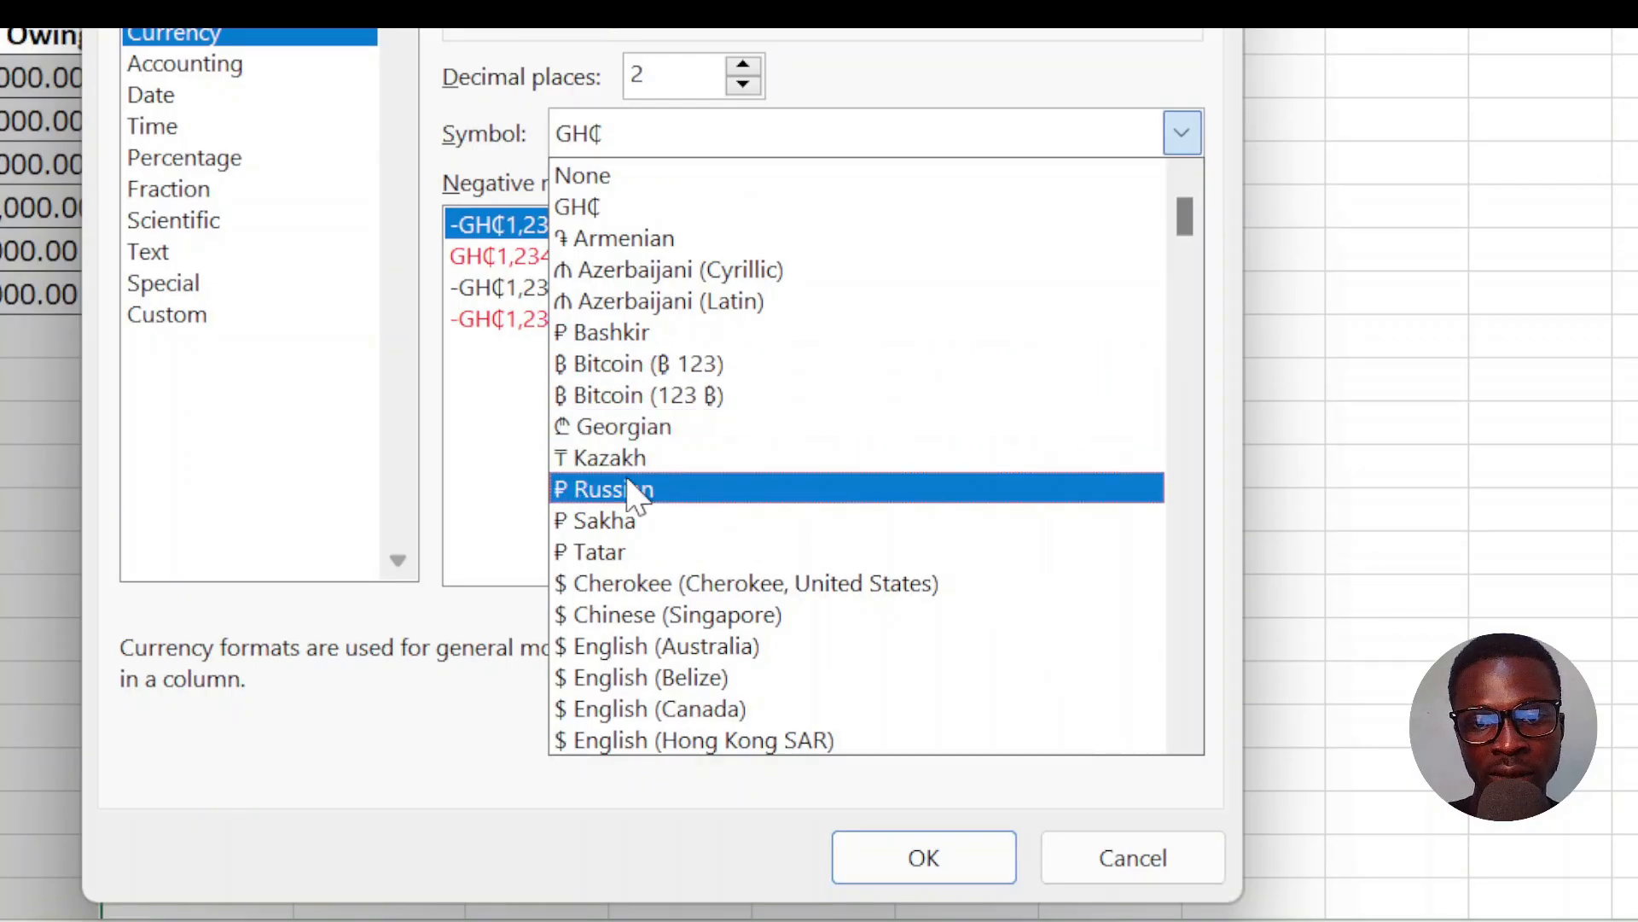
{"action": "scroll", "coordinate": [636, 491], "scroll_direction": "down", "scroll_amount": 1}
{"action": "scroll", "coordinate": [628, 486], "scroll_direction": "down", "scroll_amount": 2}
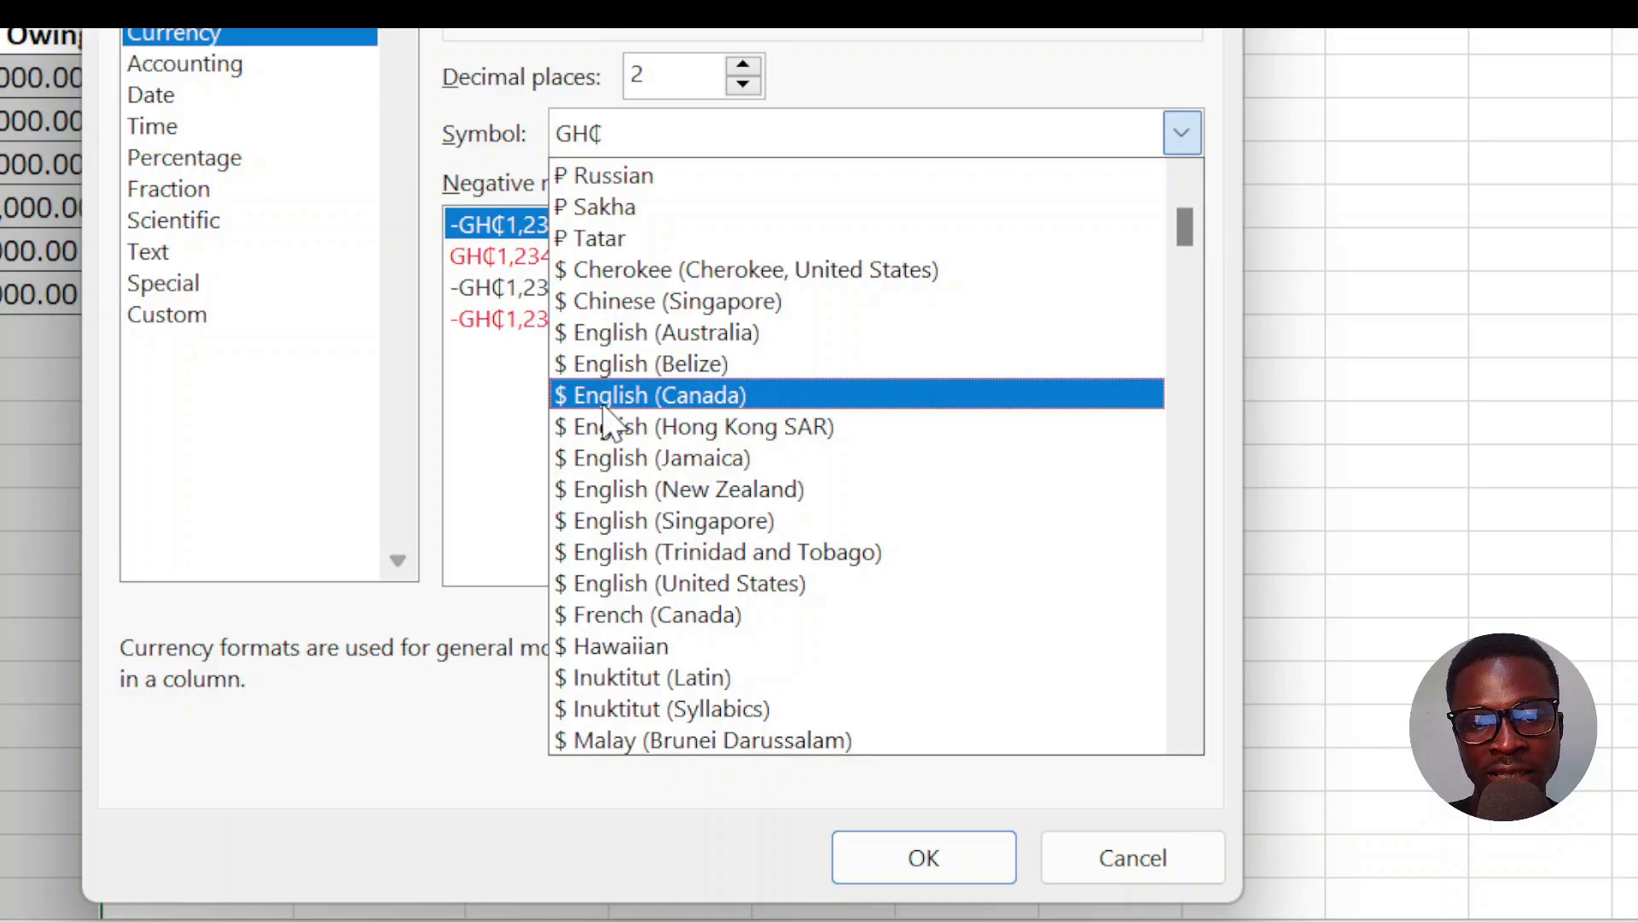
{"action": "left_click", "coordinate": [712, 583]}
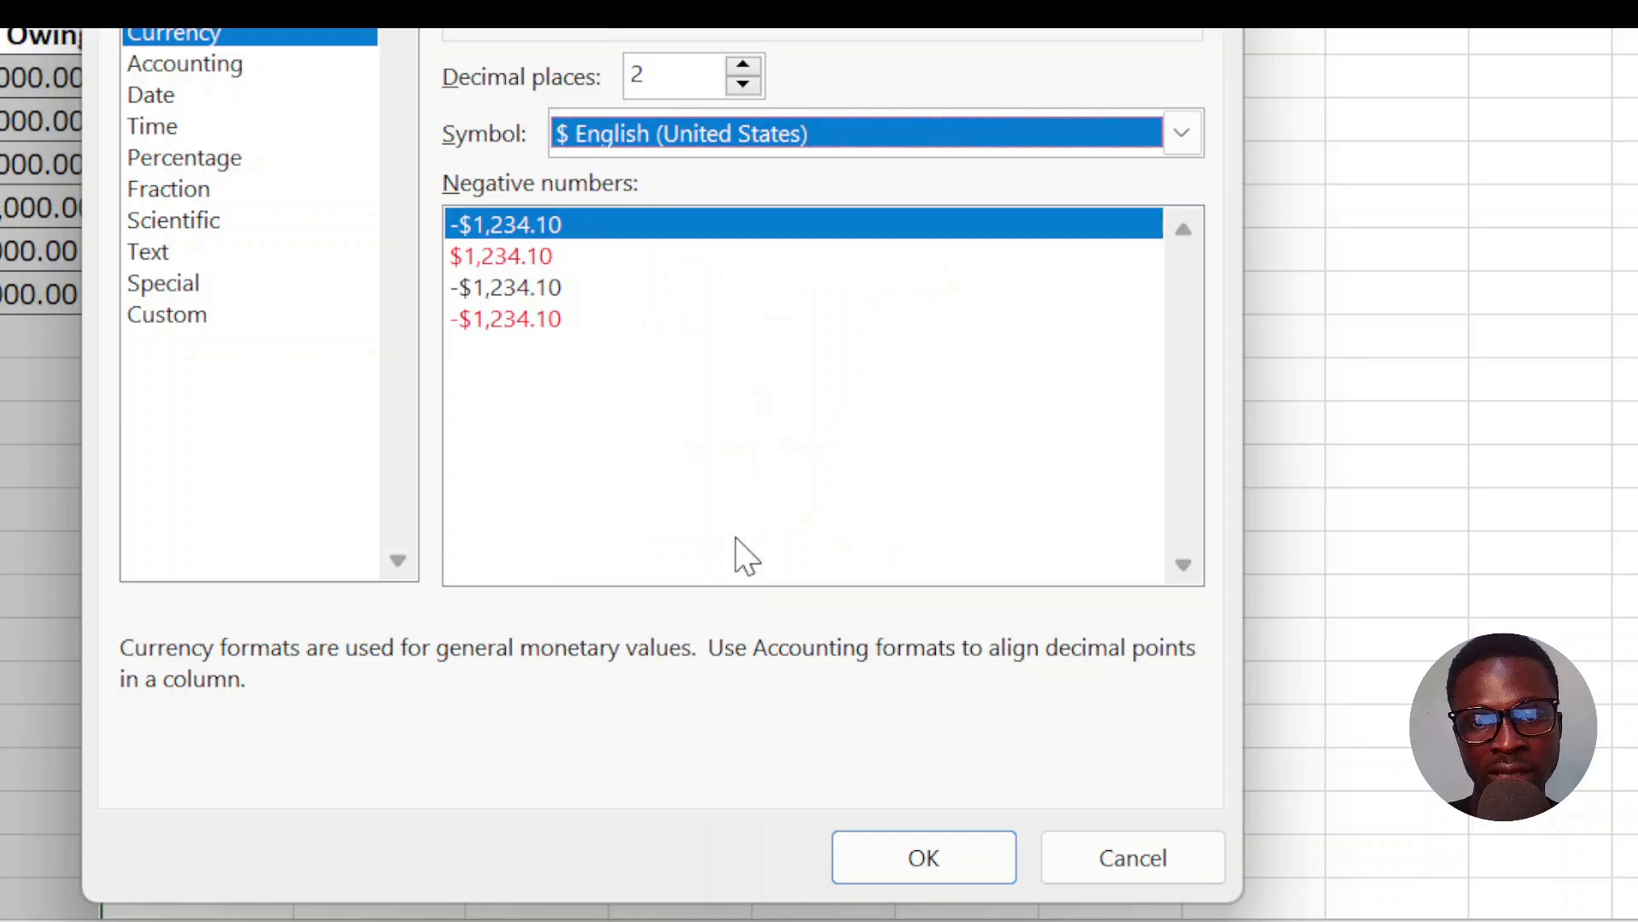
{"action": "left_click", "coordinate": [925, 858]}
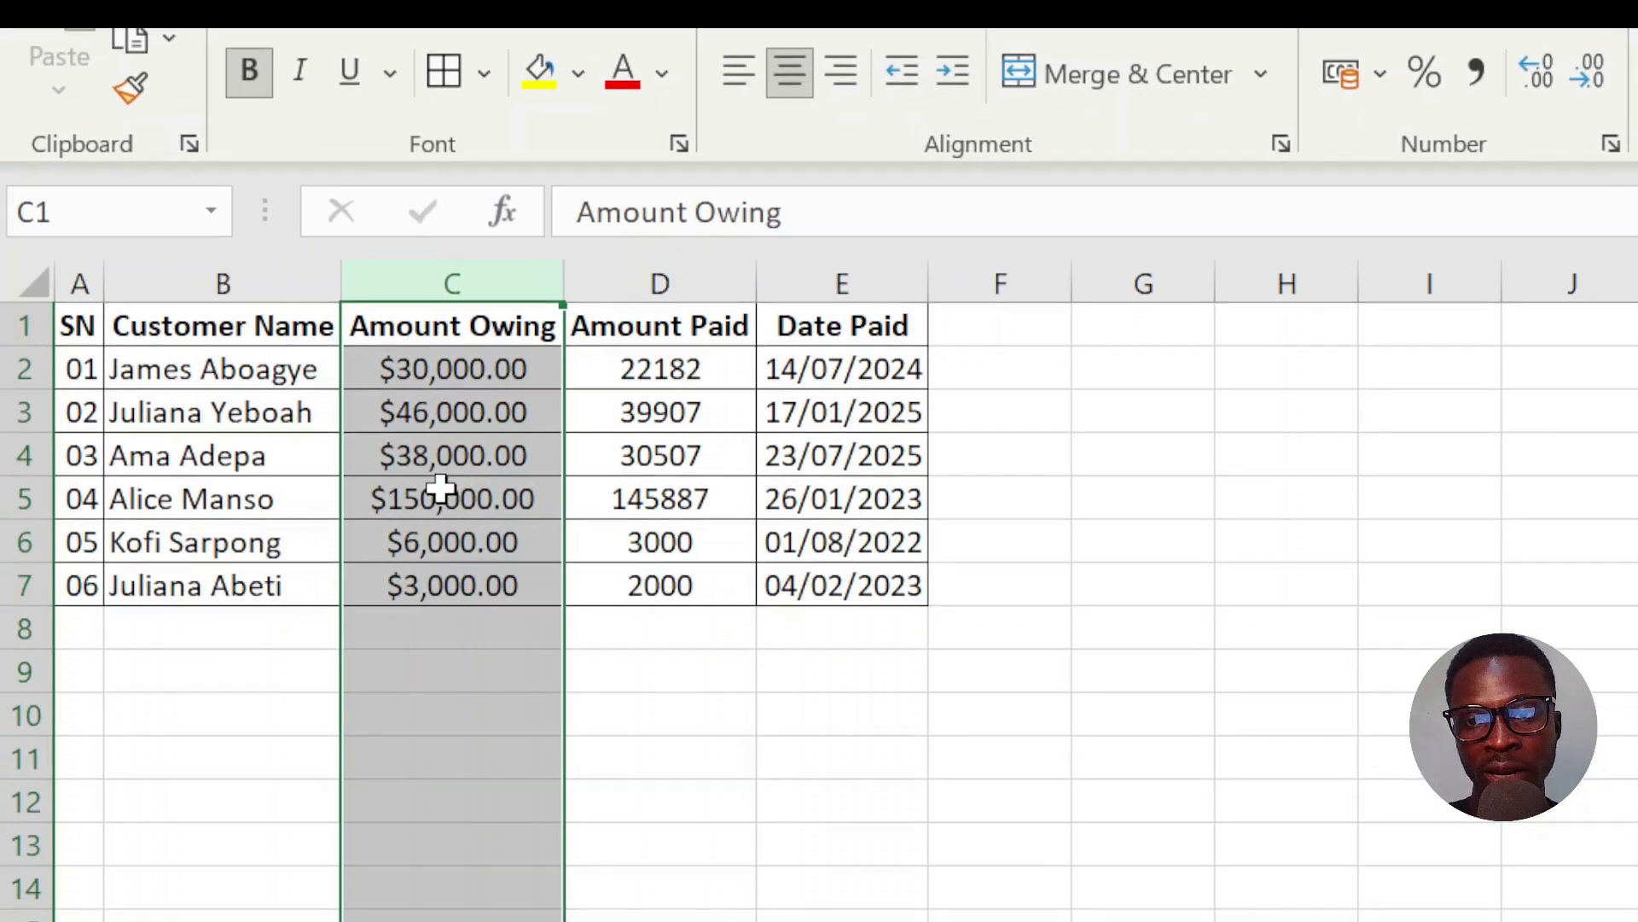
{"action": "left_click", "coordinate": [444, 486]}
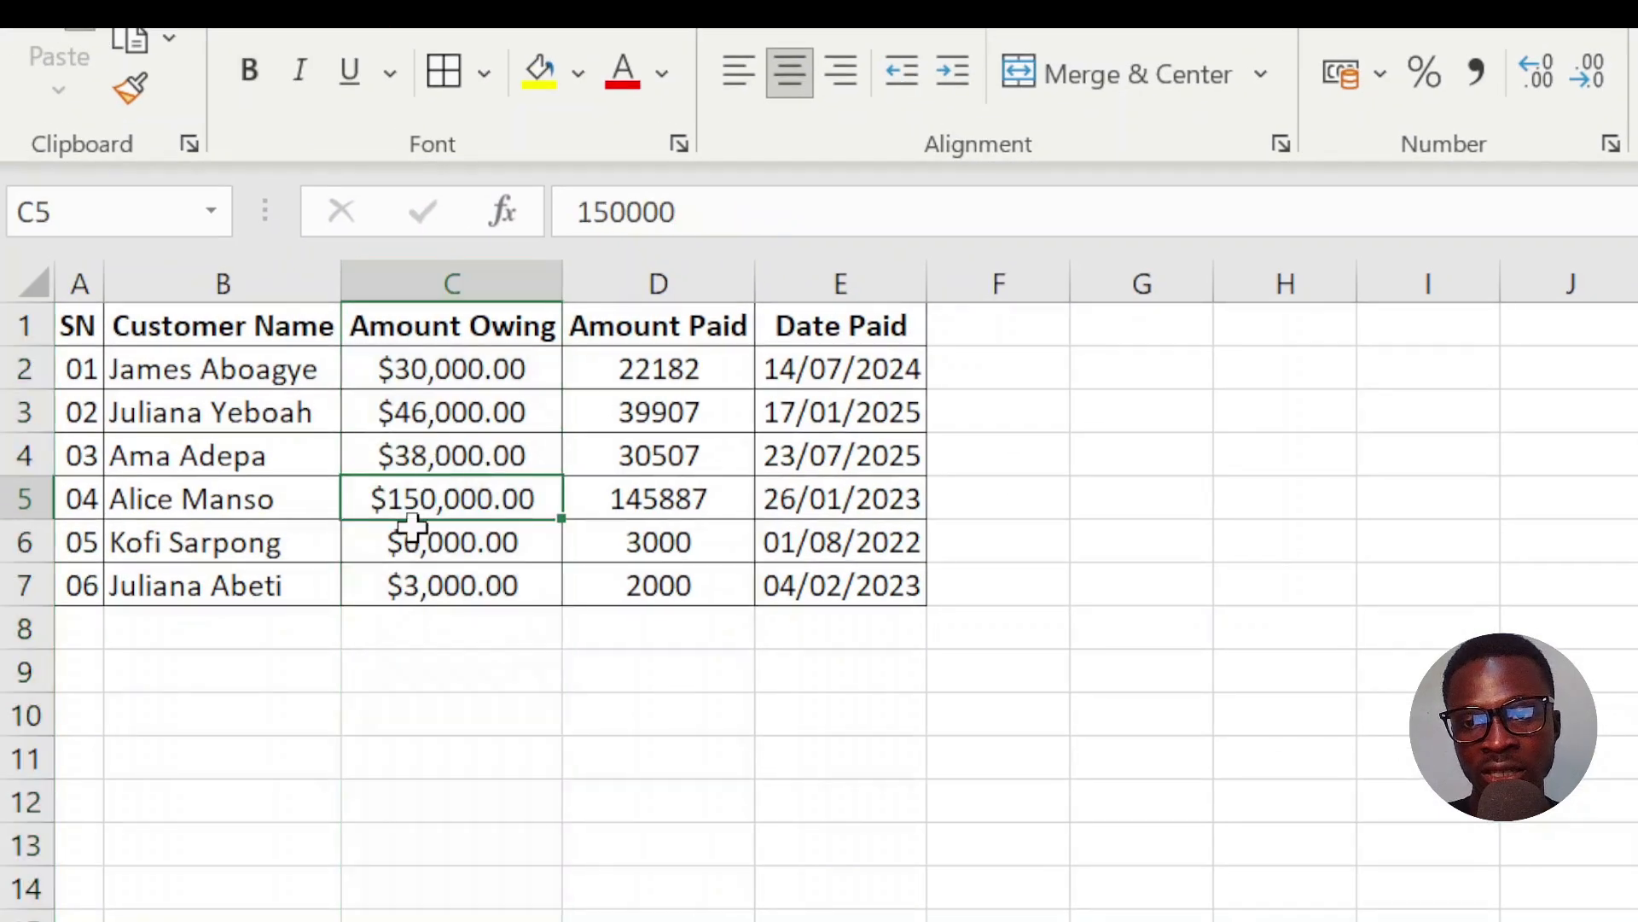
Apply the Currency number format to the whole Amount Paid column
{"action": "left_click", "coordinate": [657, 282]}
{"action": "right_click", "coordinate": [657, 281]}
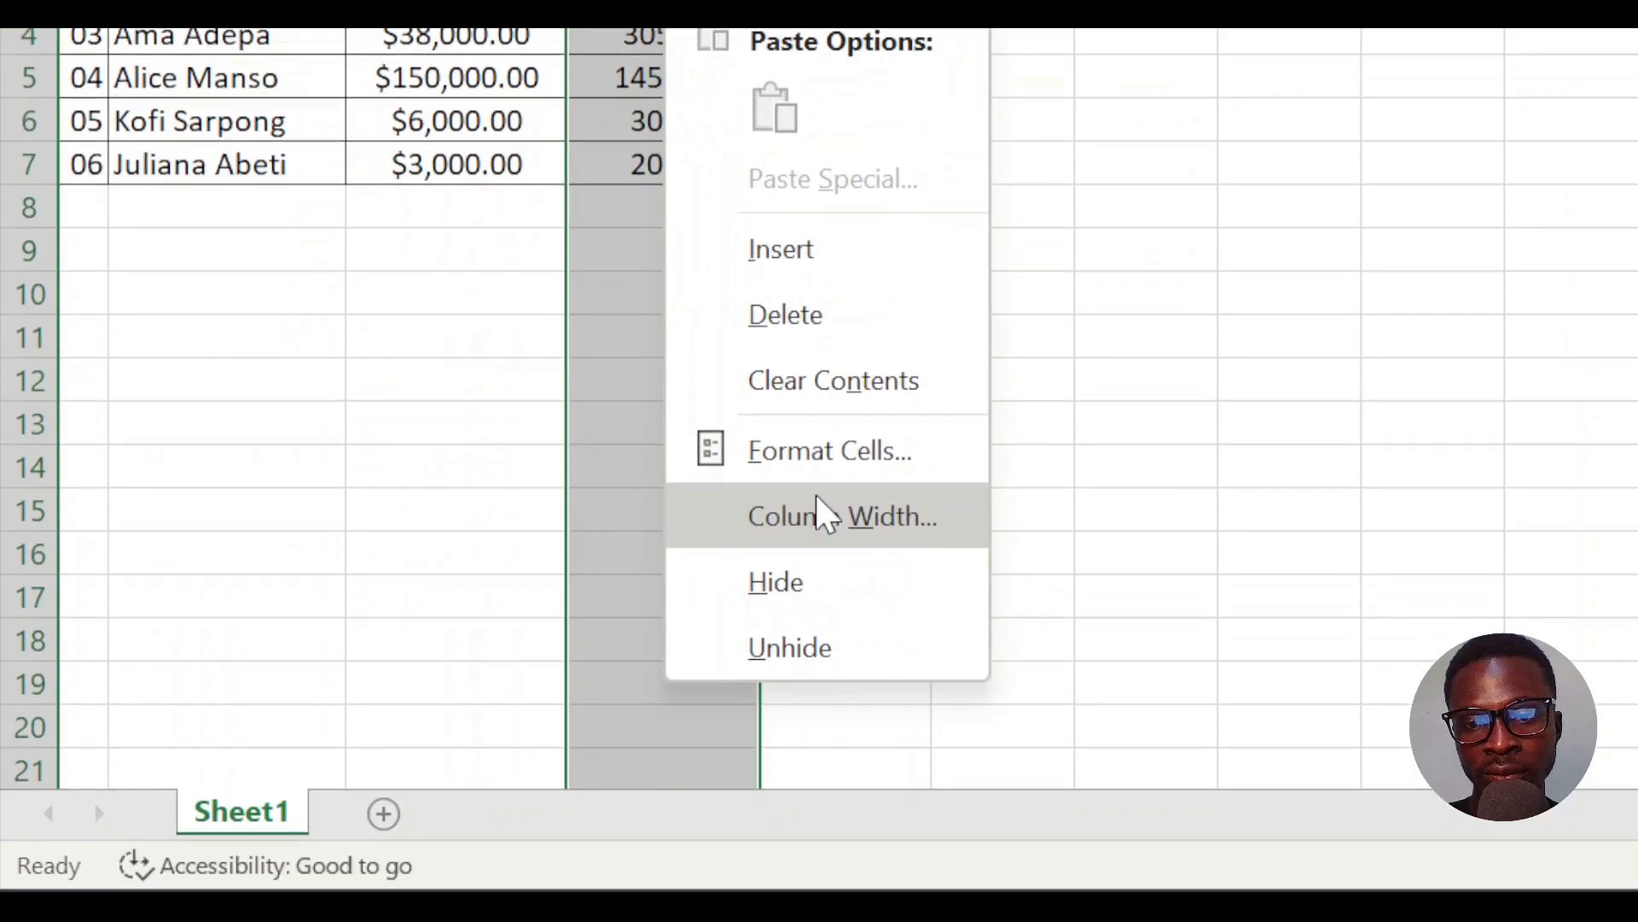
{"action": "key", "text": "Escape"}
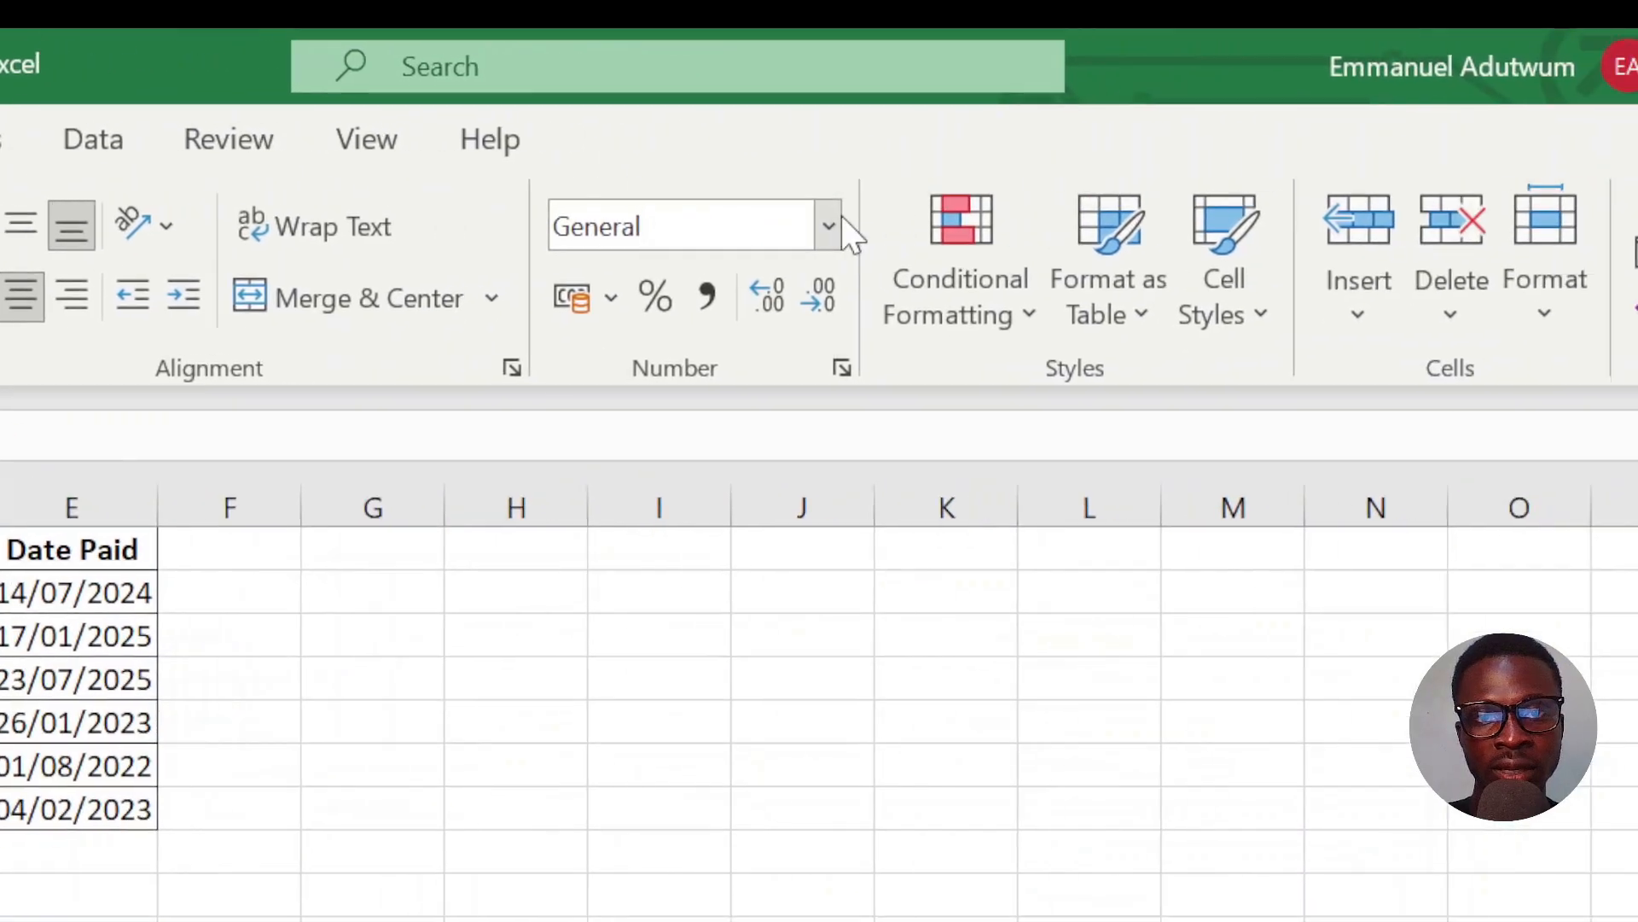
{"action": "left_click", "coordinate": [1601, 201]}
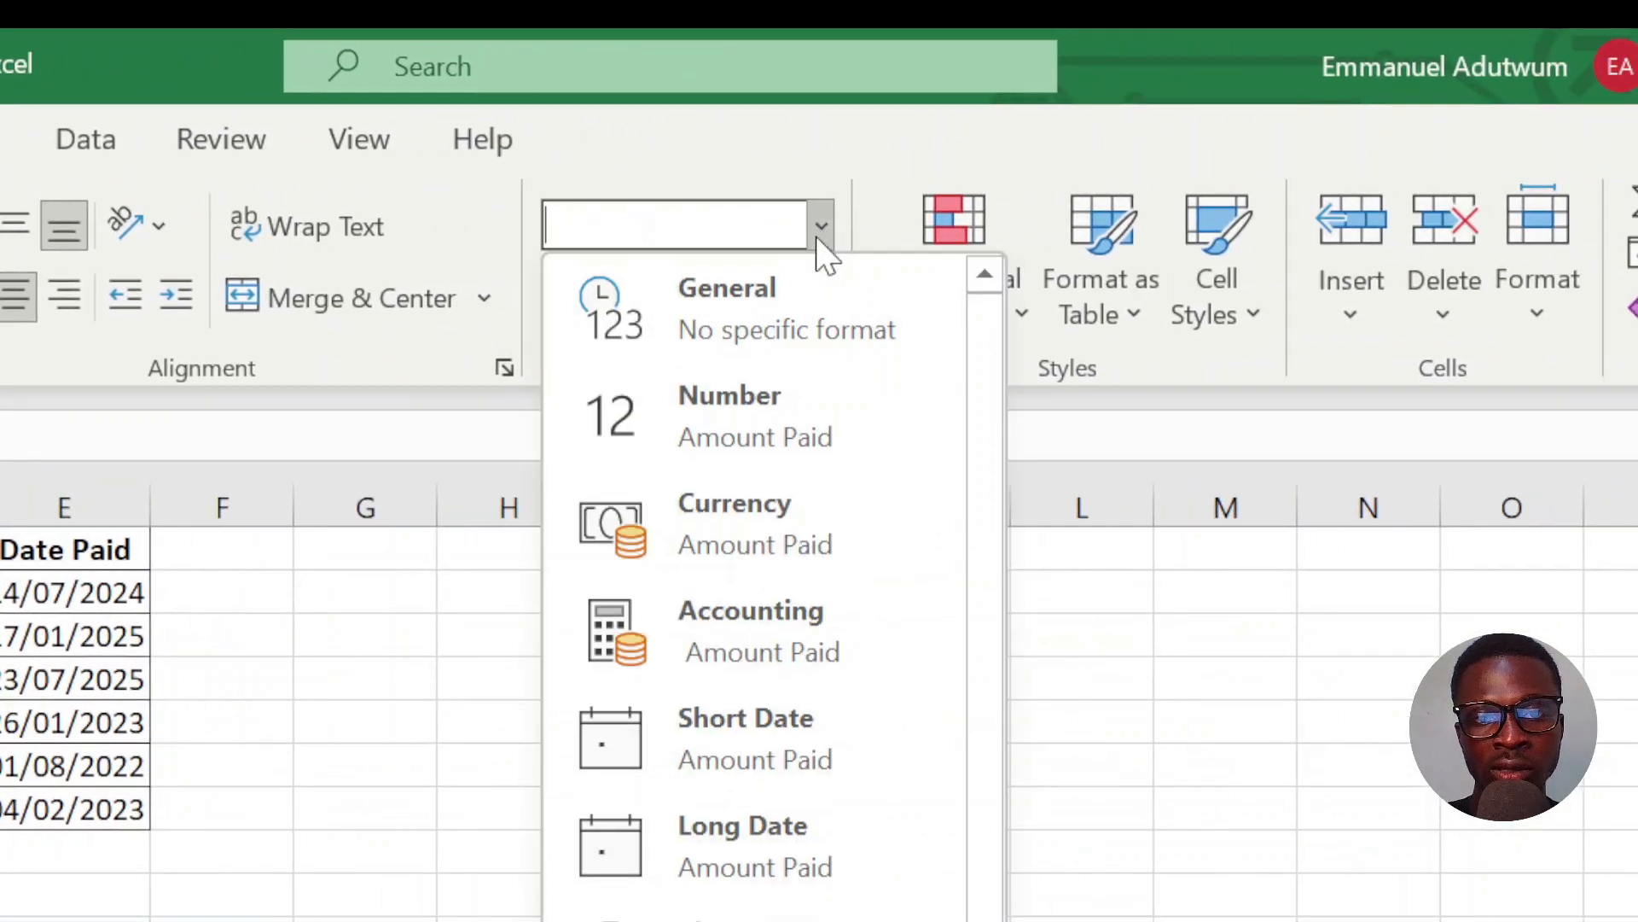
{"action": "left_click", "coordinate": [790, 503]}
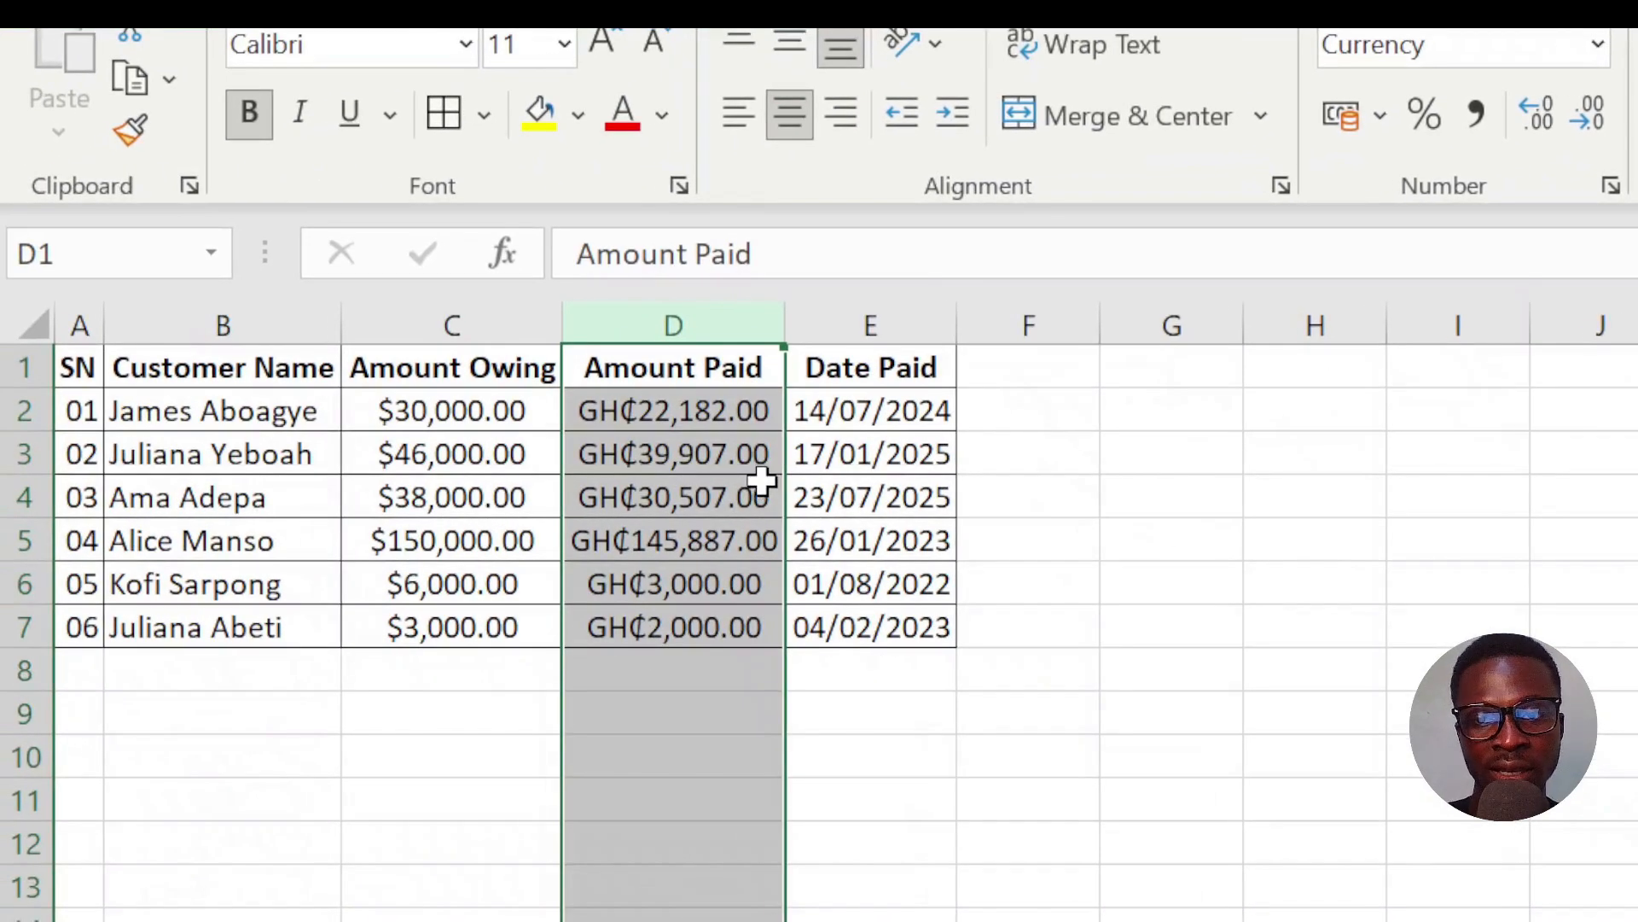
Change the currency symbol of the Amount Paid column to an English dollar ($) option
{"action": "right_click", "coordinate": [683, 323]}
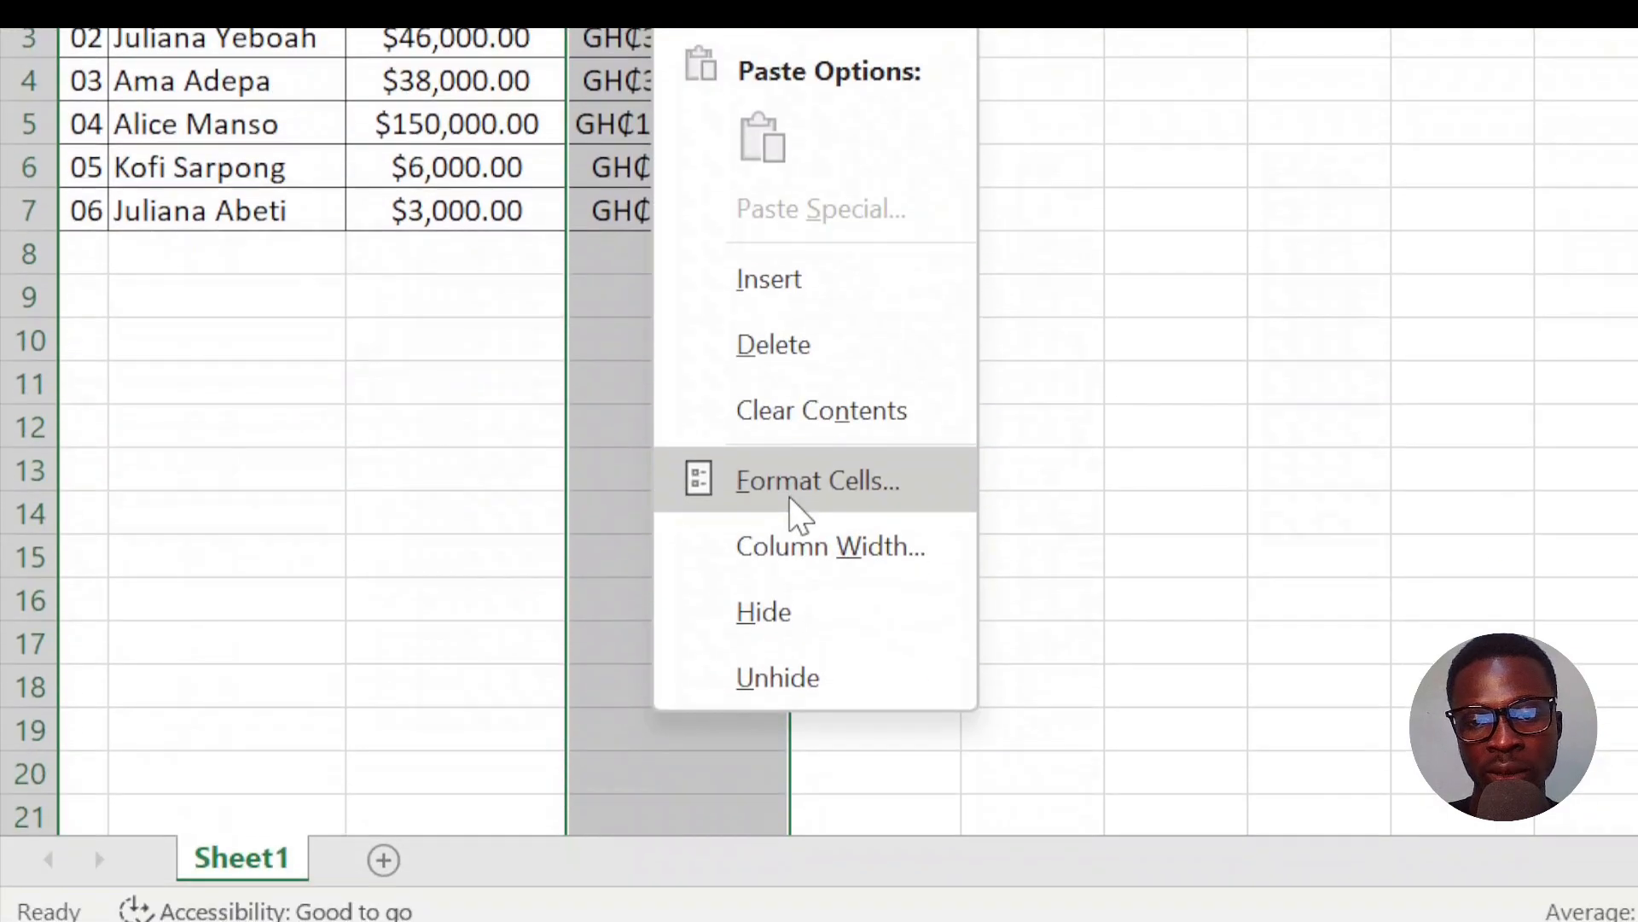
{"action": "left_click", "coordinate": [792, 500]}
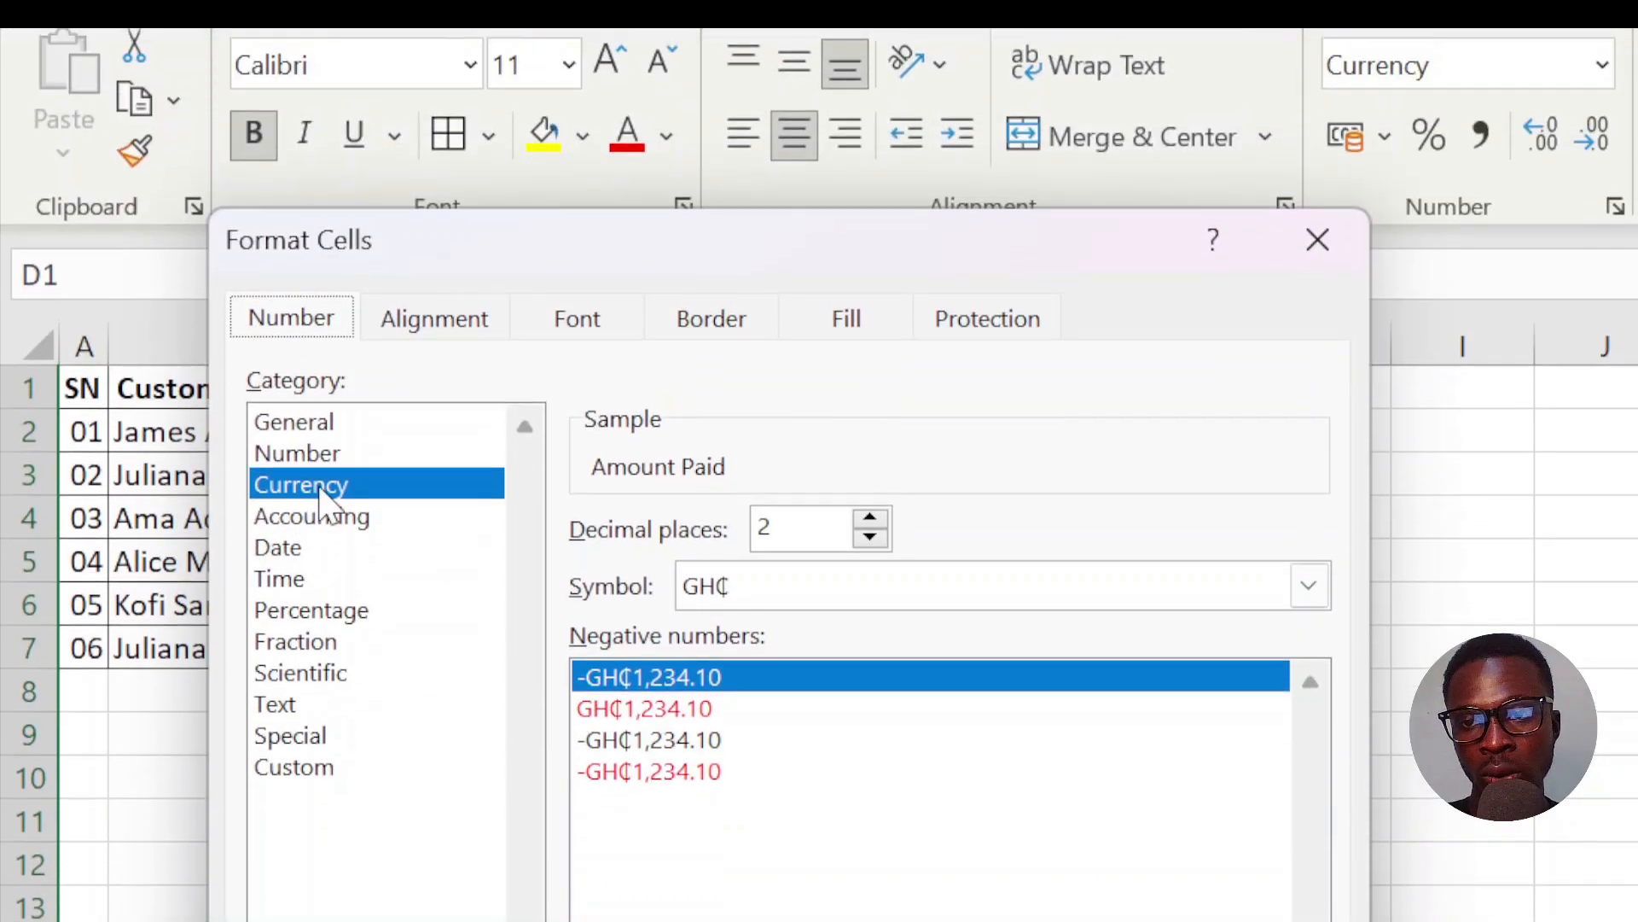
{"action": "left_click", "coordinate": [1321, 596]}
{"action": "scroll", "coordinate": [1215, 909], "scroll_direction": "down", "scroll_amount": 4}
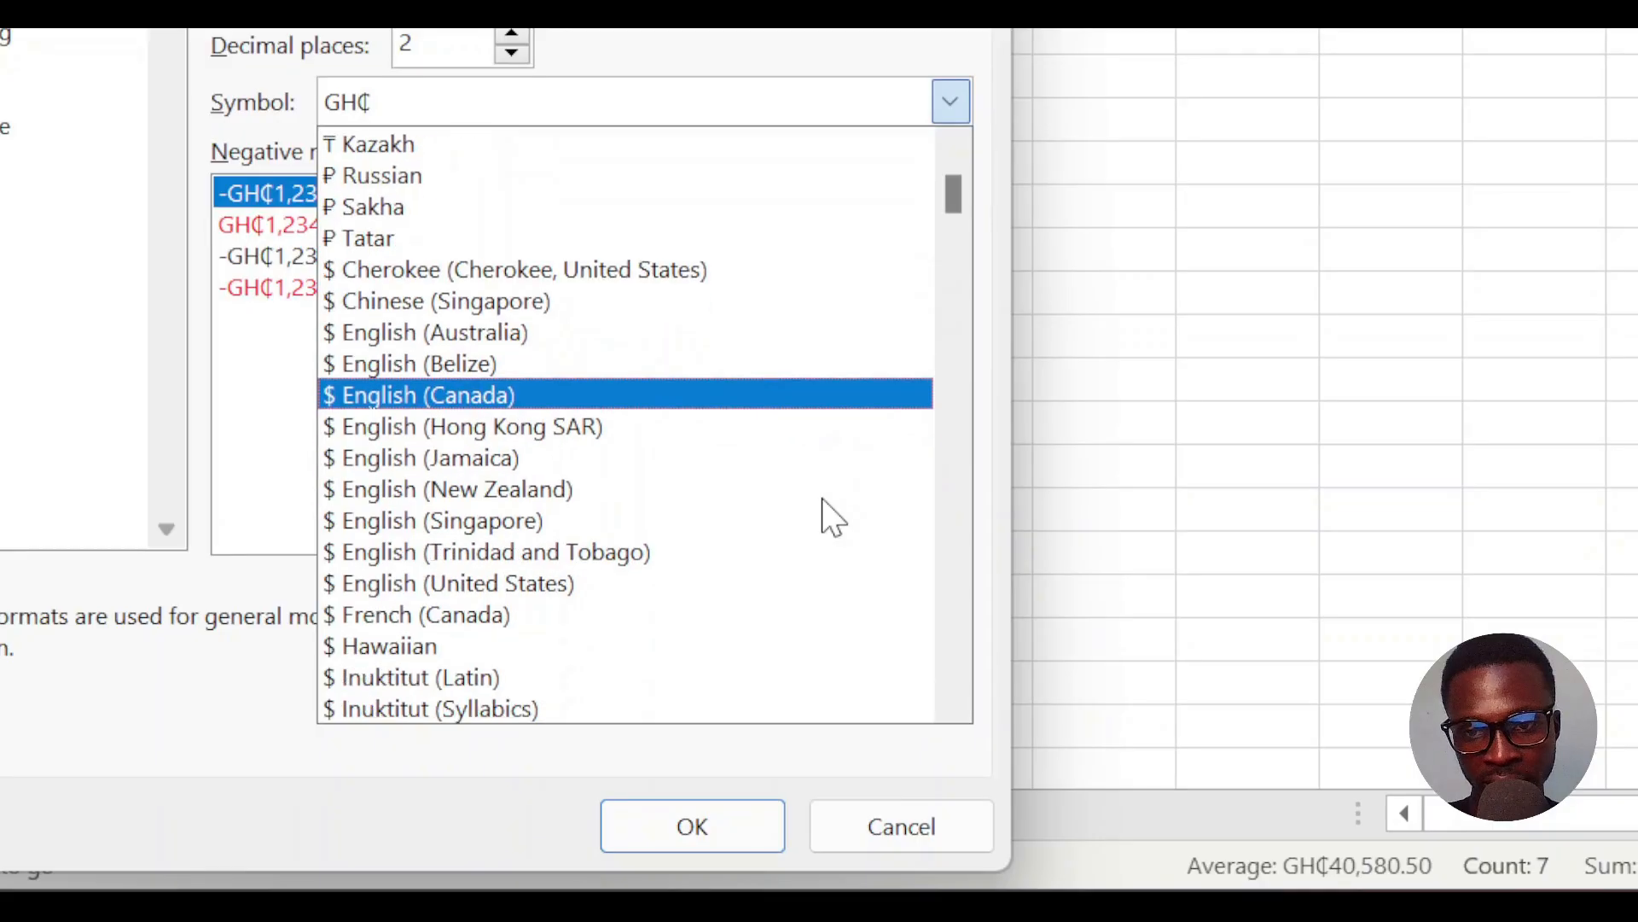
{"action": "left_click", "coordinate": [438, 521]}
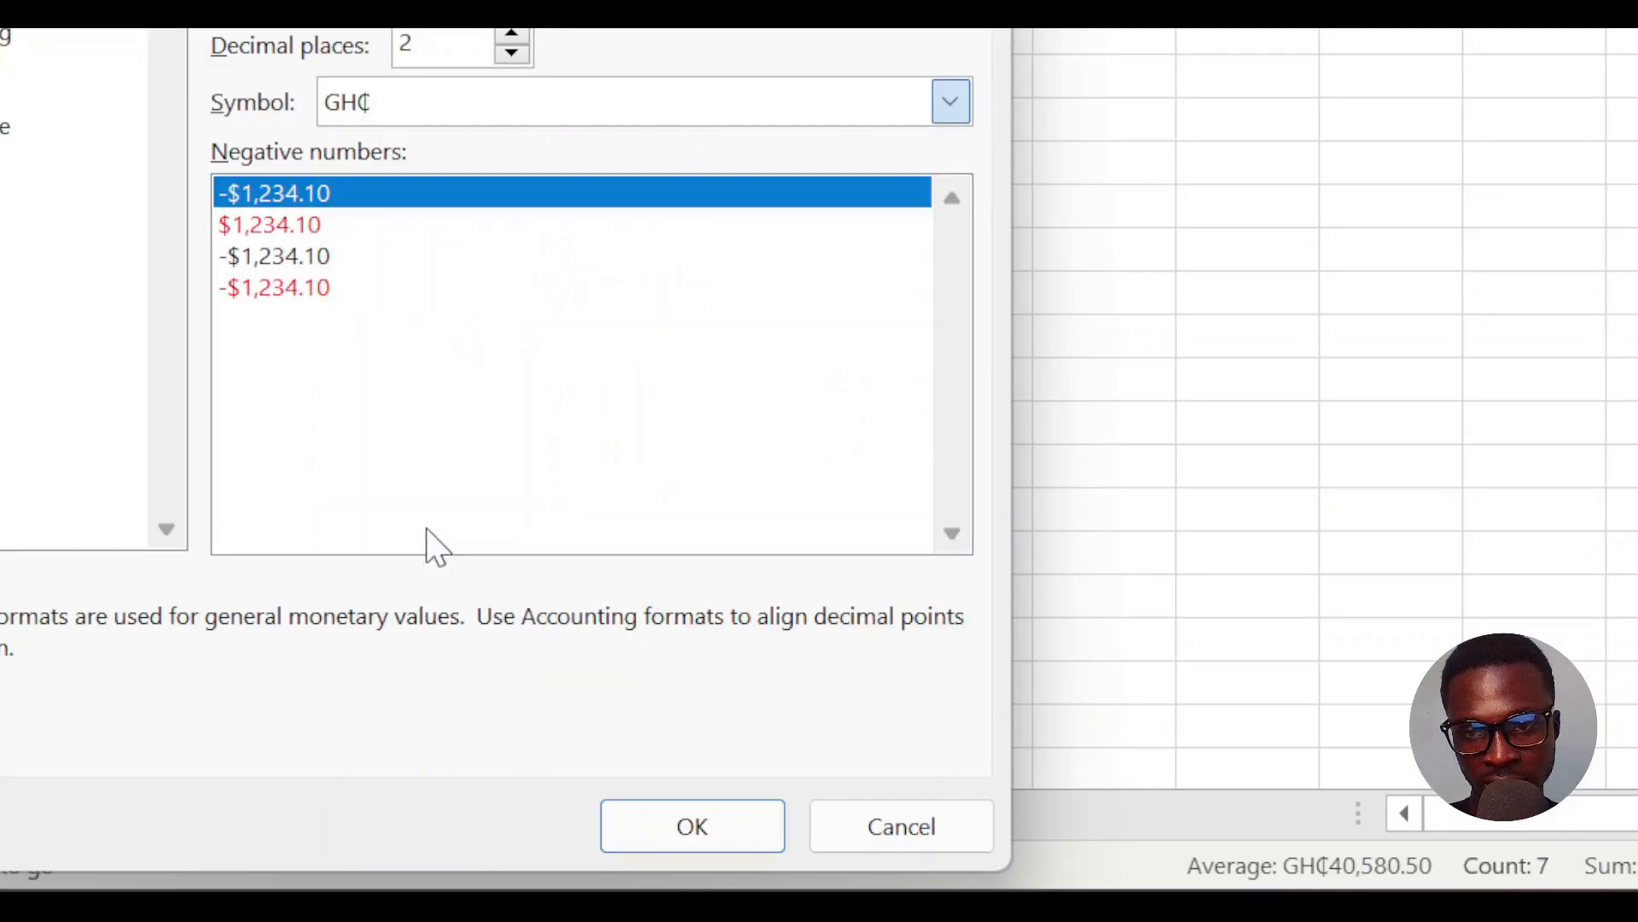
{"action": "left_click", "coordinate": [707, 844]}
{"action": "left_click", "coordinate": [261, 163]}
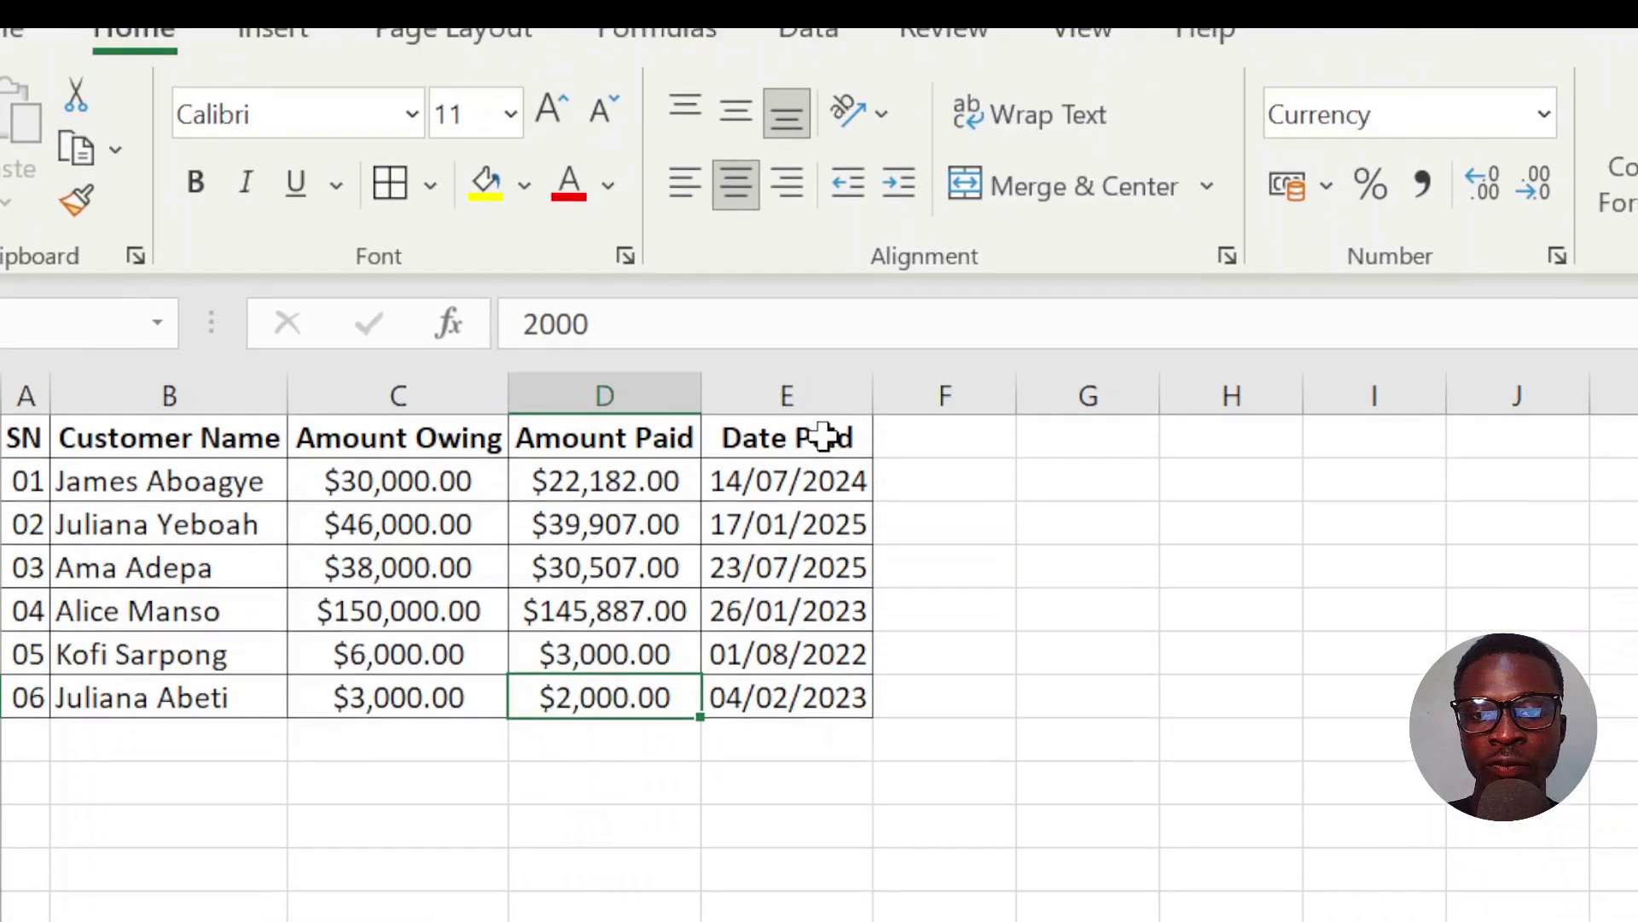
Apply the Long Date format to the whole Date Paid column
{"action": "left_click", "coordinate": [812, 479]}
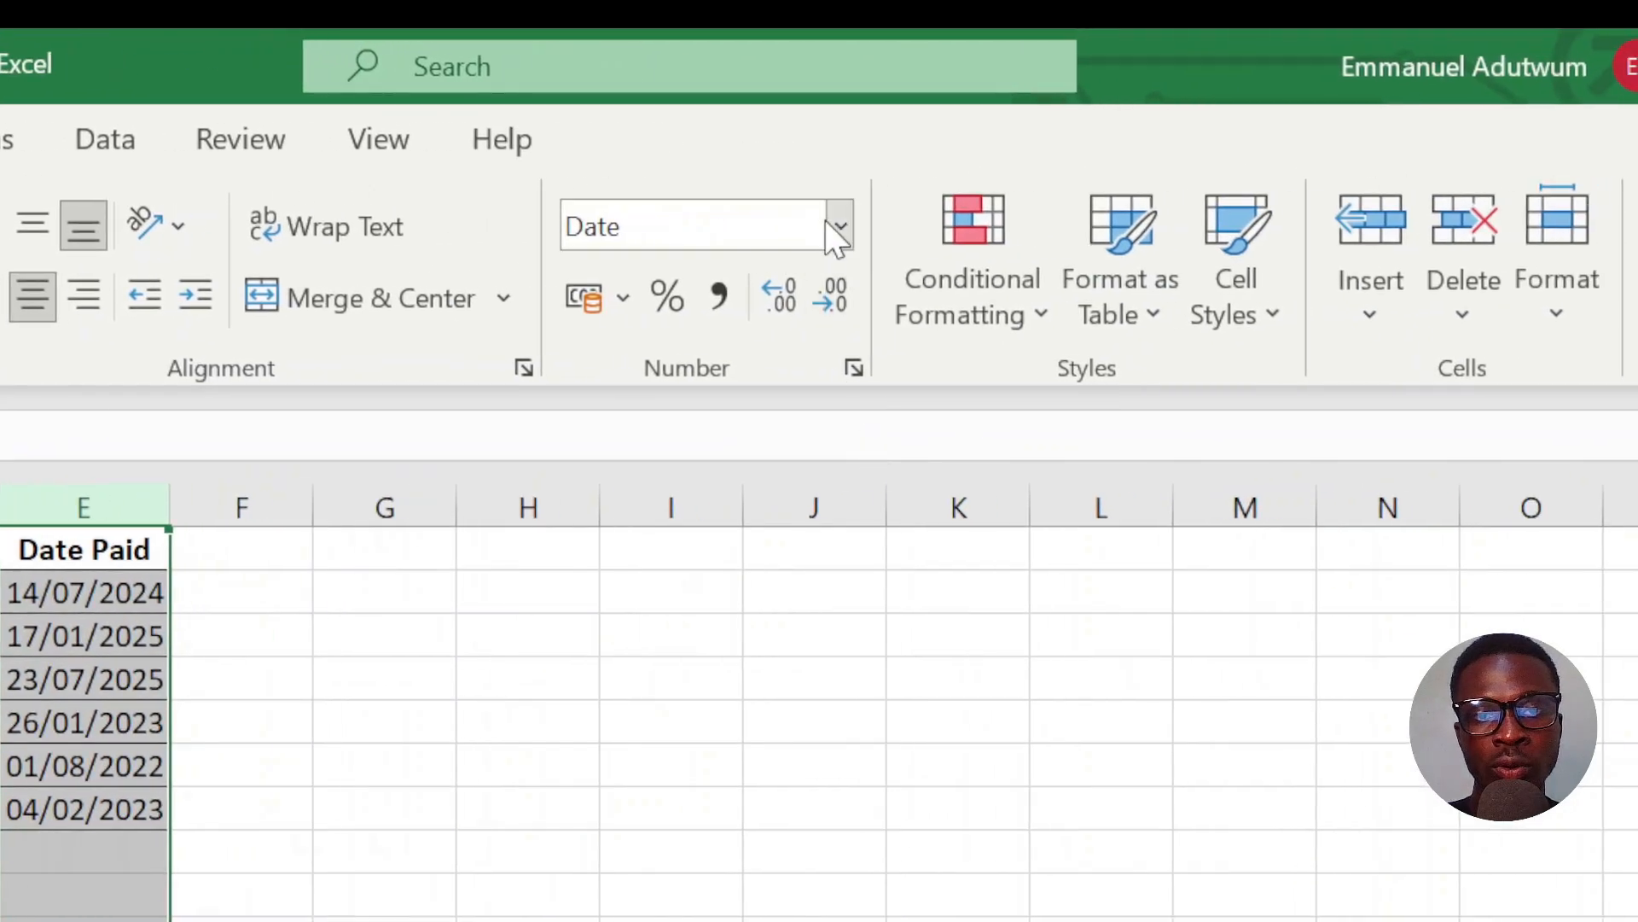
{"action": "left_click", "coordinate": [1542, 211]}
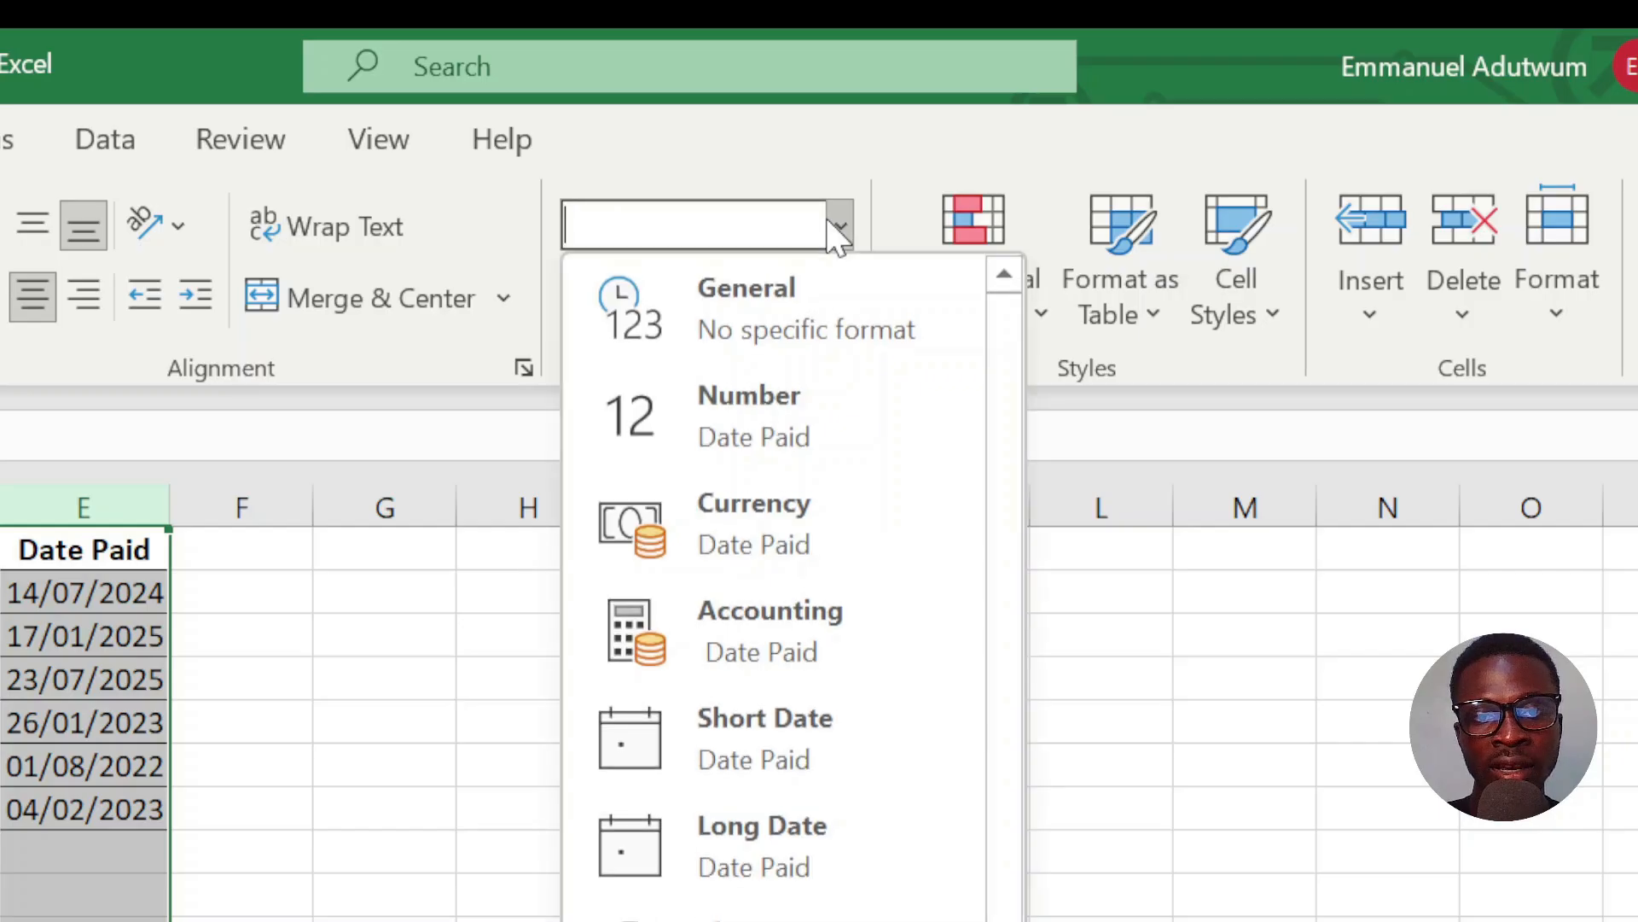
{"action": "left_click", "coordinate": [726, 841]}
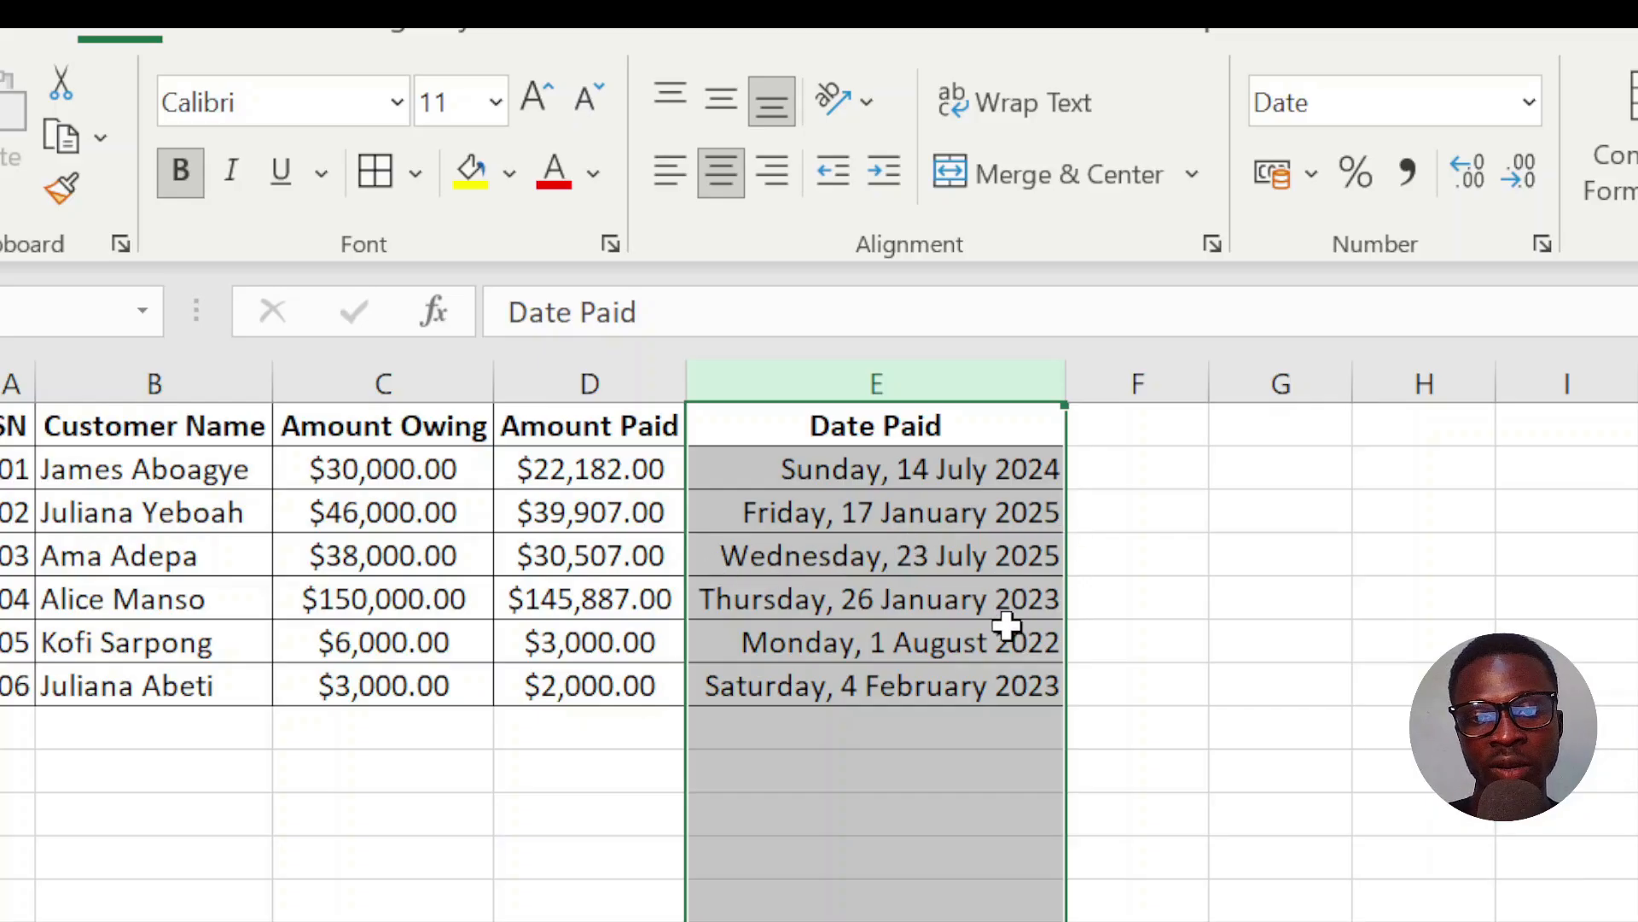
{"action": "left_click", "coordinate": [977, 685]}
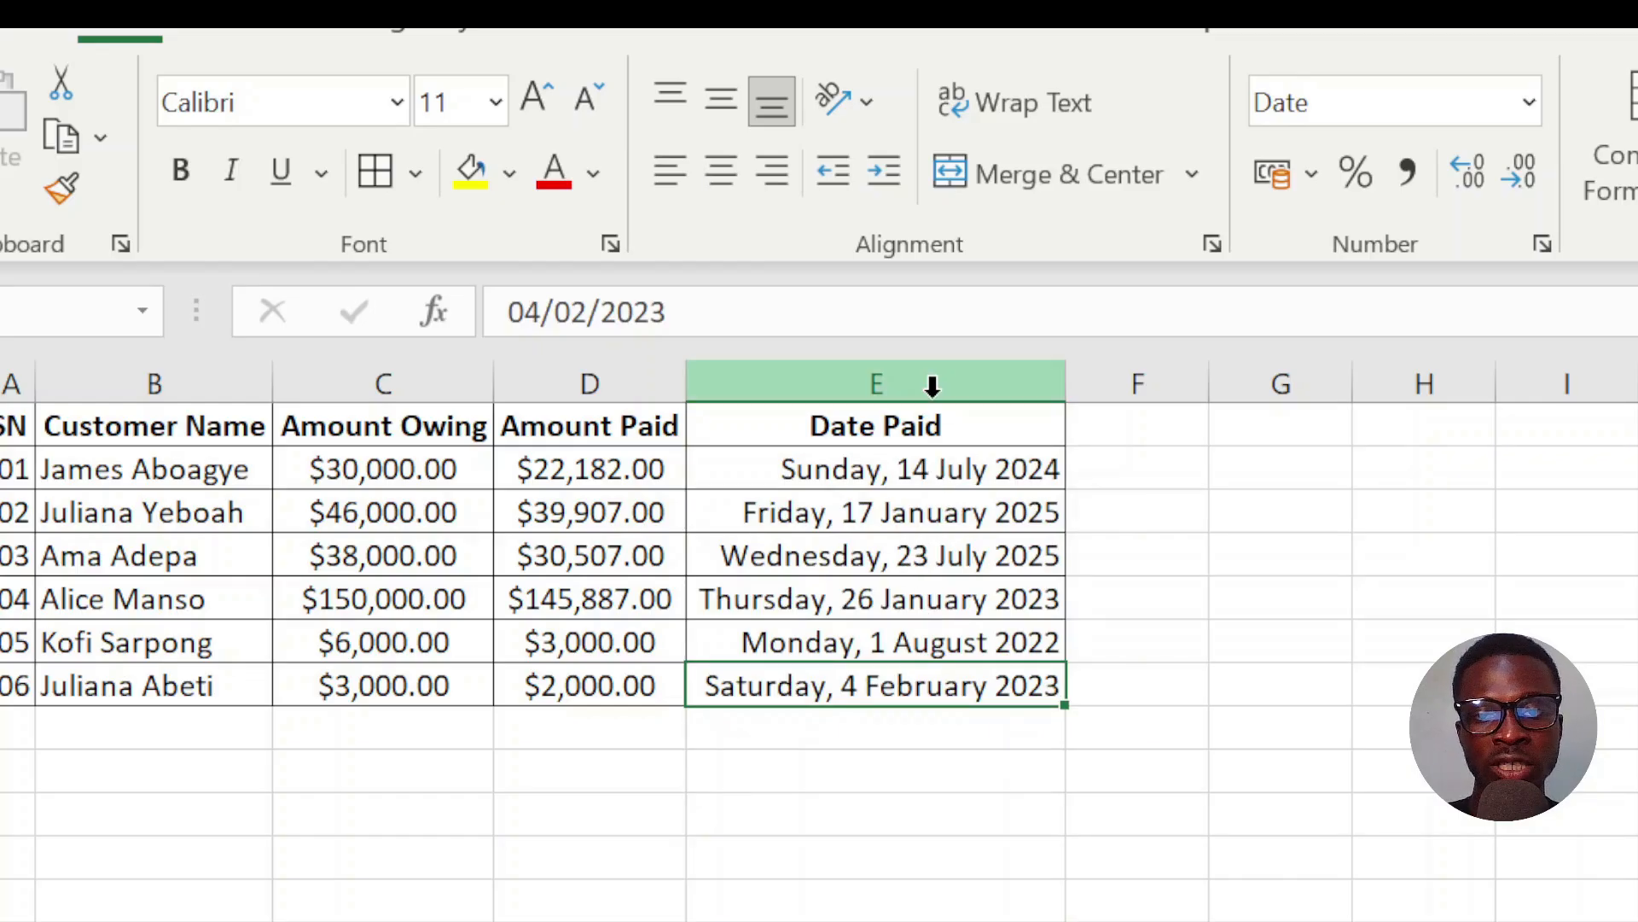
{"action": "left_click", "coordinate": [801, 755]}
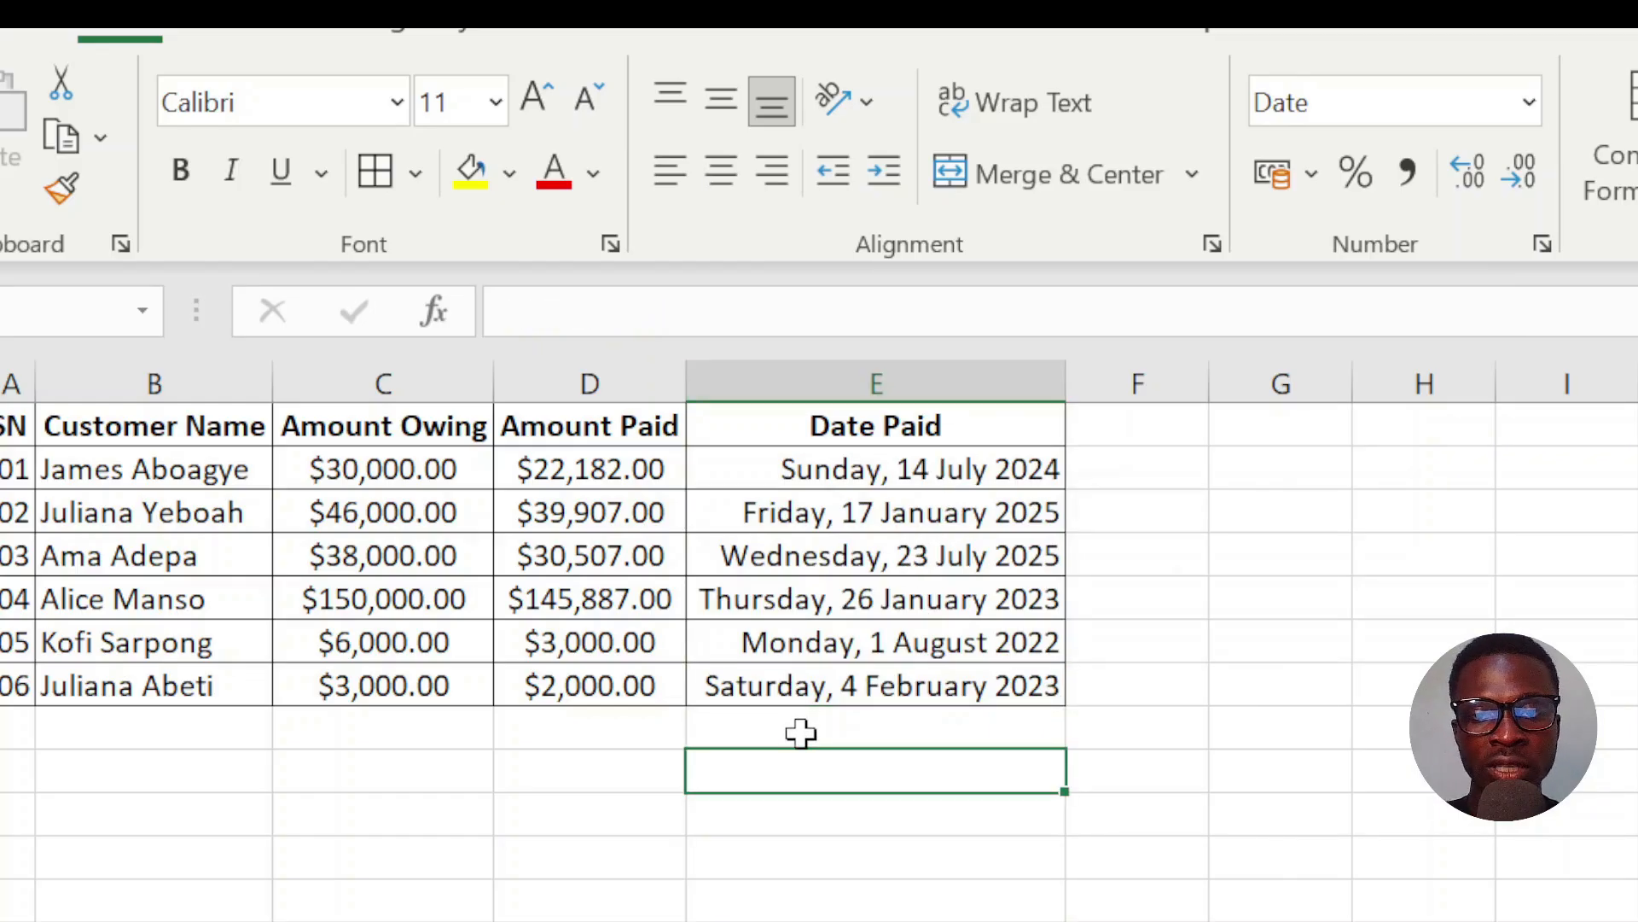
Set the Date Paid column's date type to the 14 March 2012 style
{"action": "left_click", "coordinate": [921, 380]}
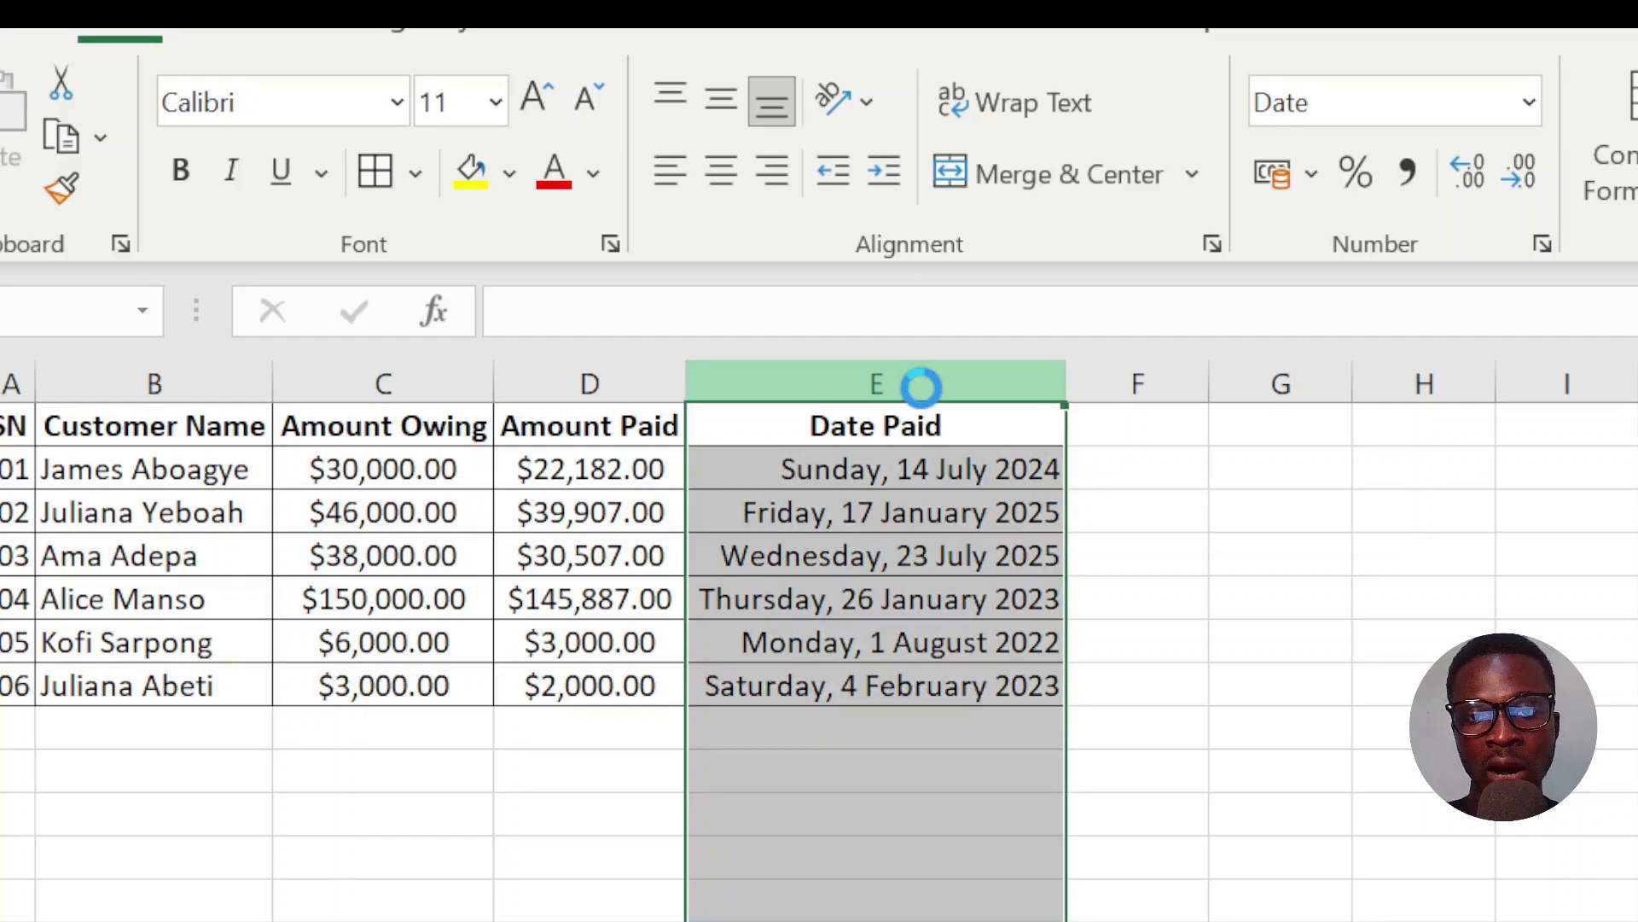
{"action": "right_click", "coordinate": [923, 388]}
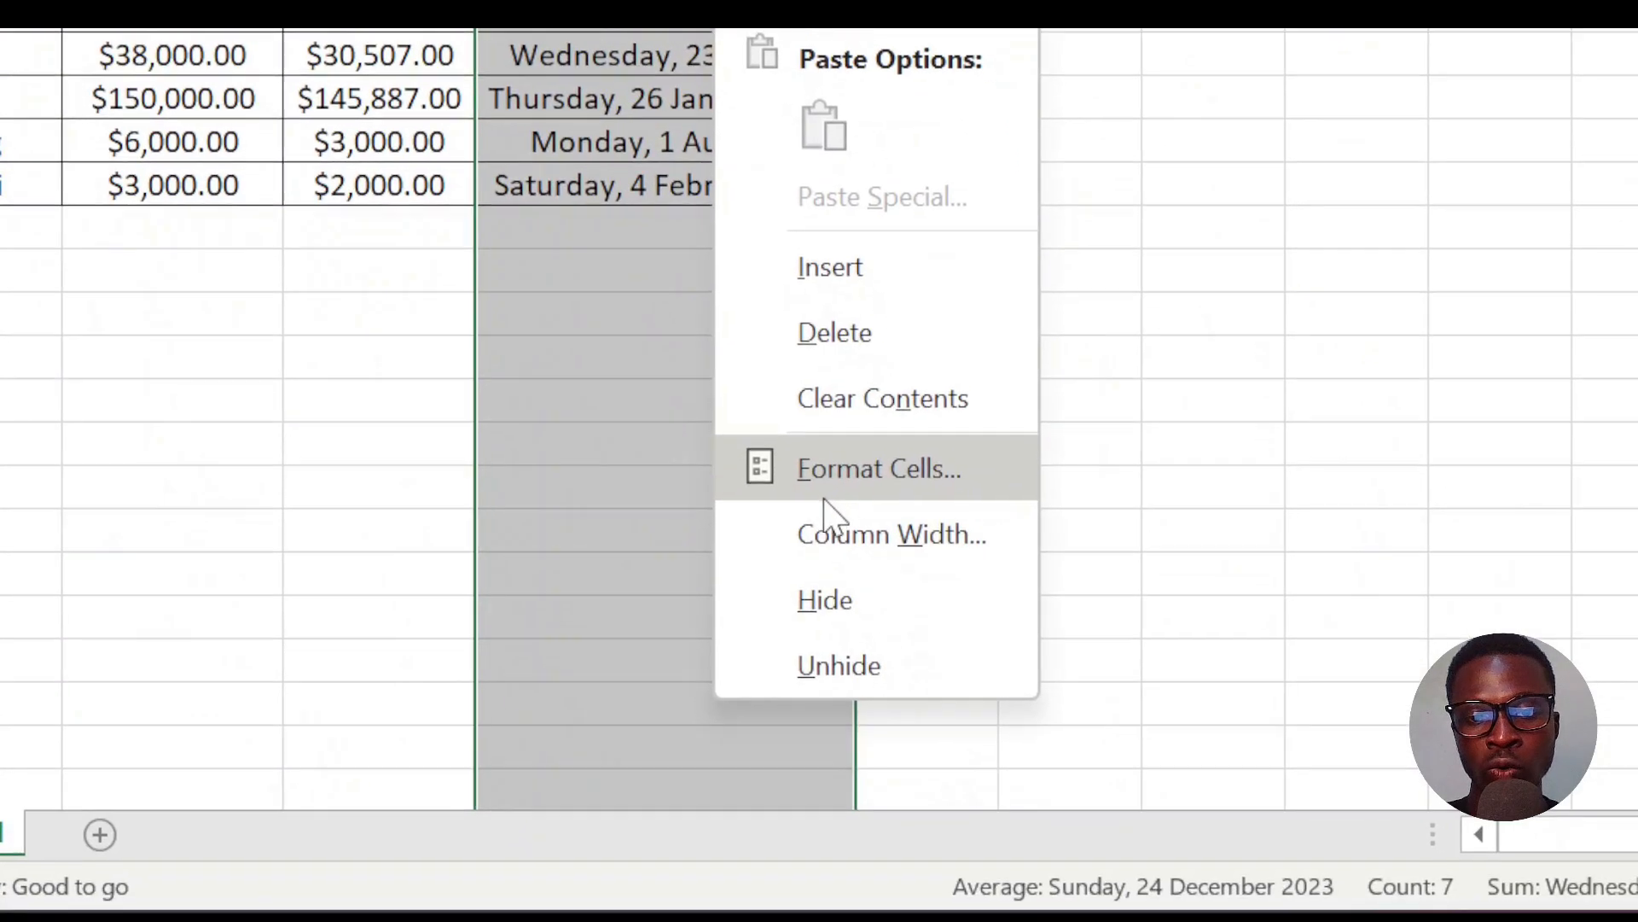
{"action": "left_click", "coordinate": [1058, 921]}
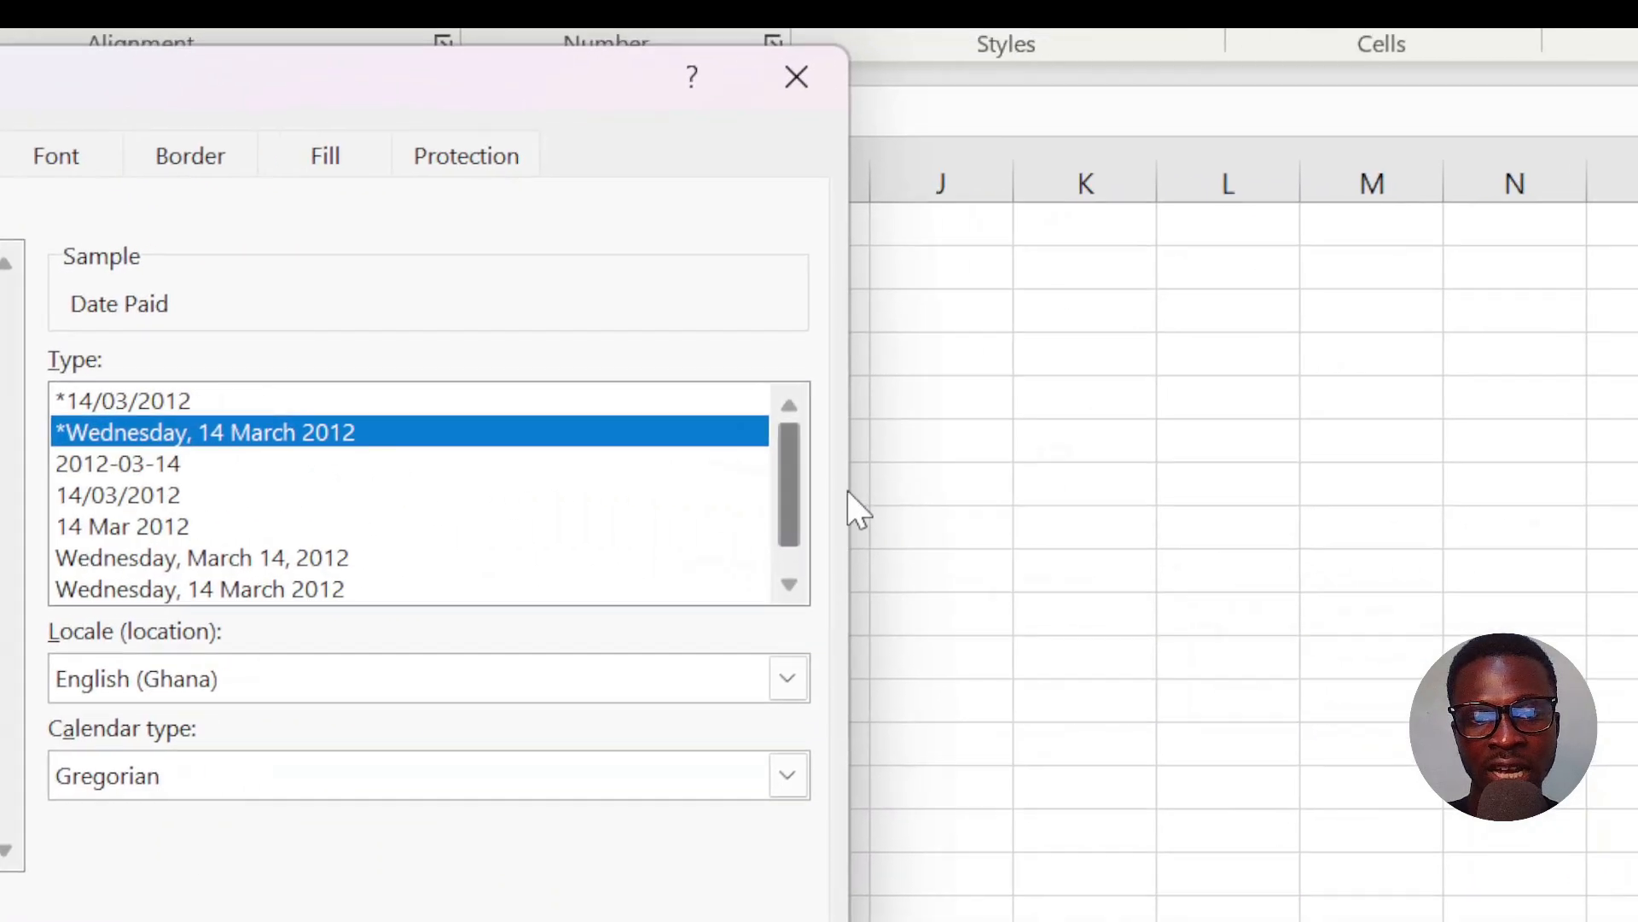
{"action": "scroll", "coordinate": [787, 486], "scroll_direction": "down", "scroll_amount": 1}
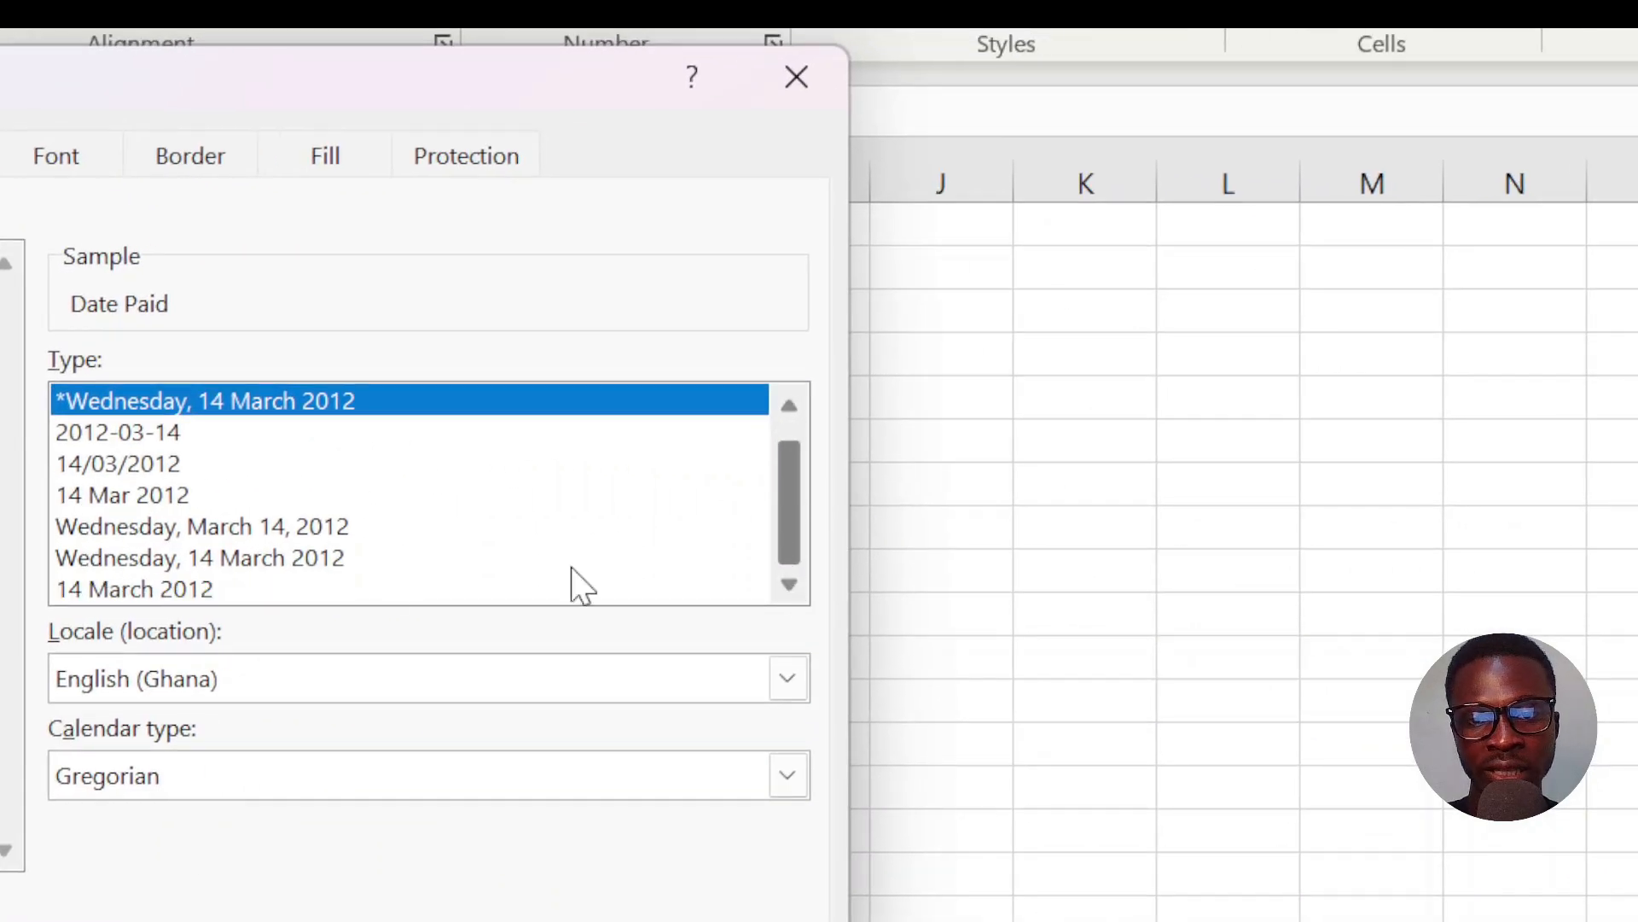
{"action": "left_click", "coordinate": [136, 588]}
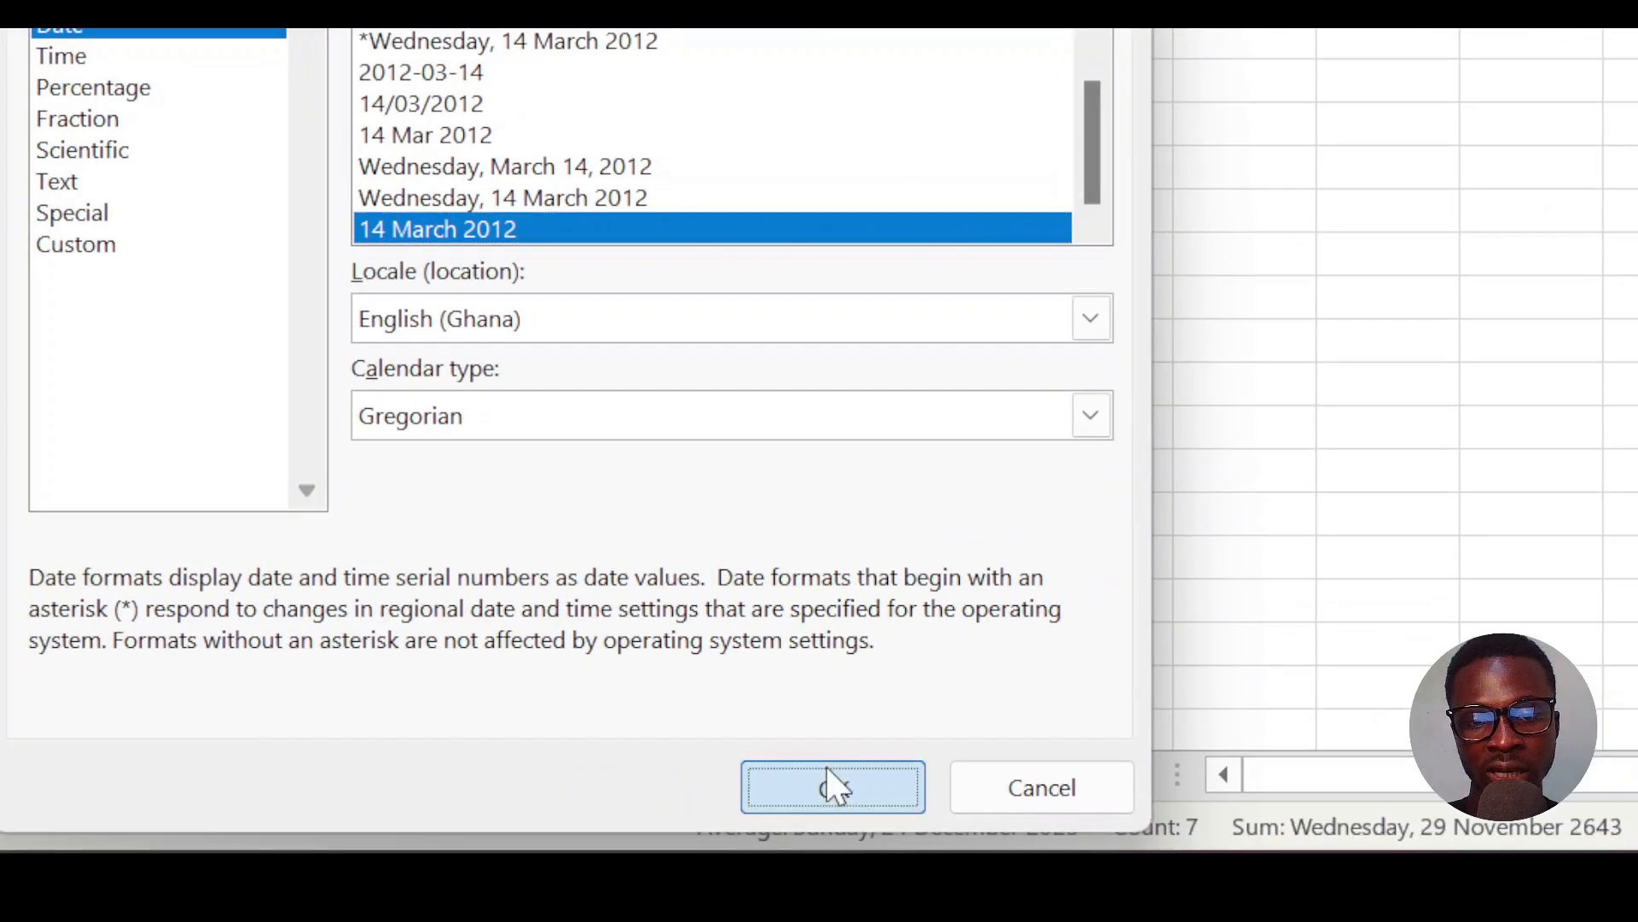
{"action": "left_click", "coordinate": [832, 781]}
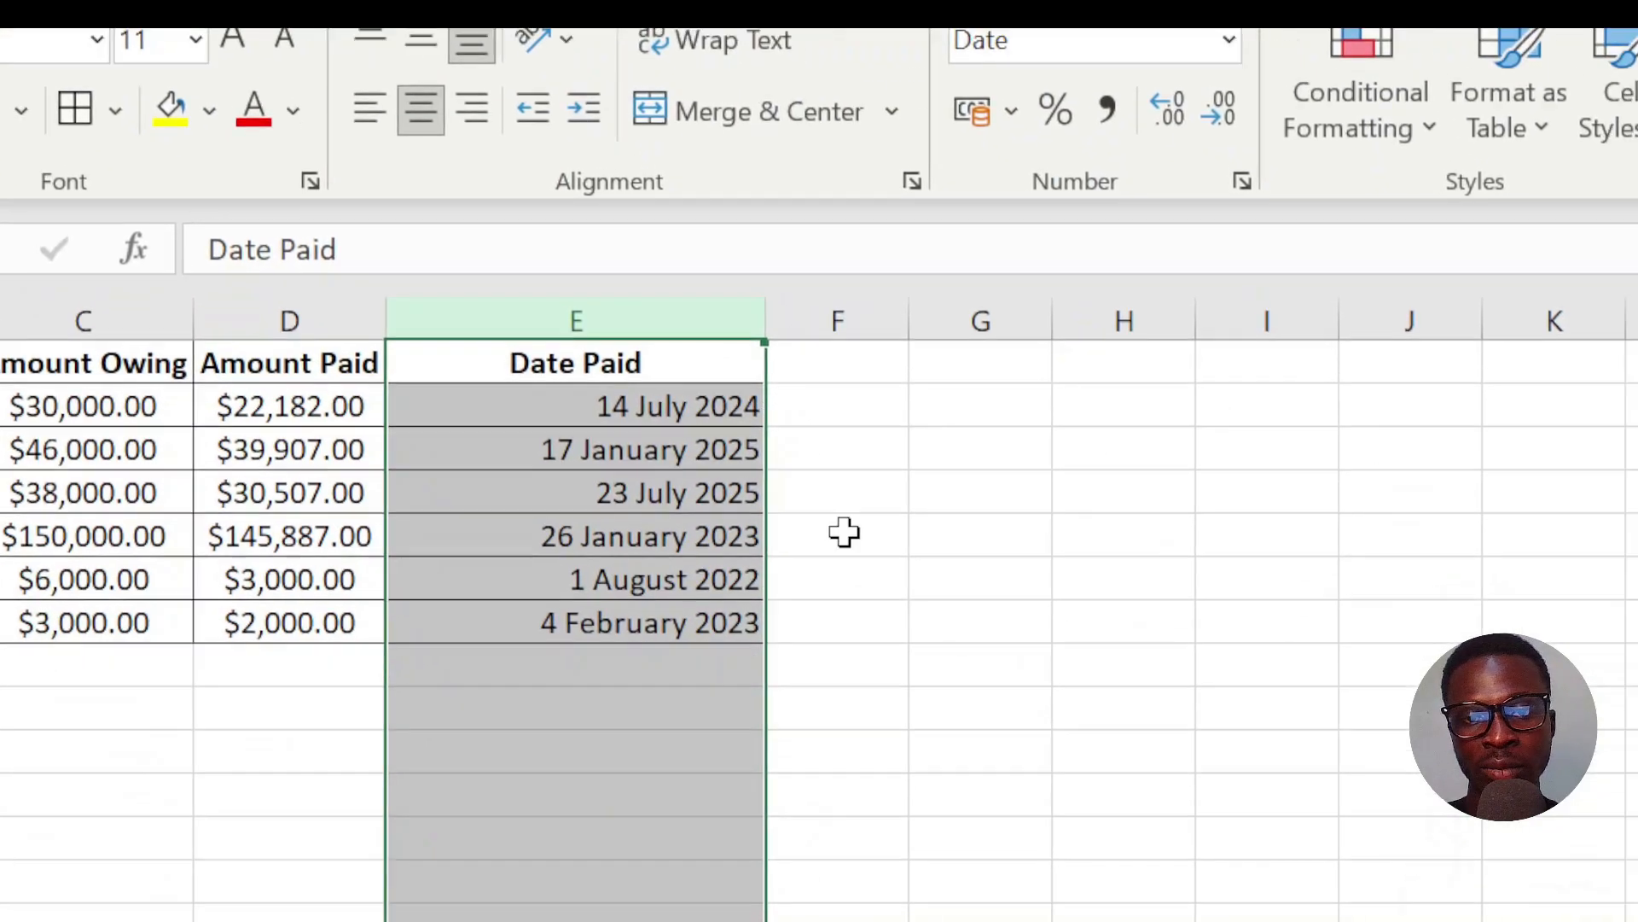
Fit the width of the Date Paid column to its dates
{"action": "left_click", "coordinate": [826, 378]}
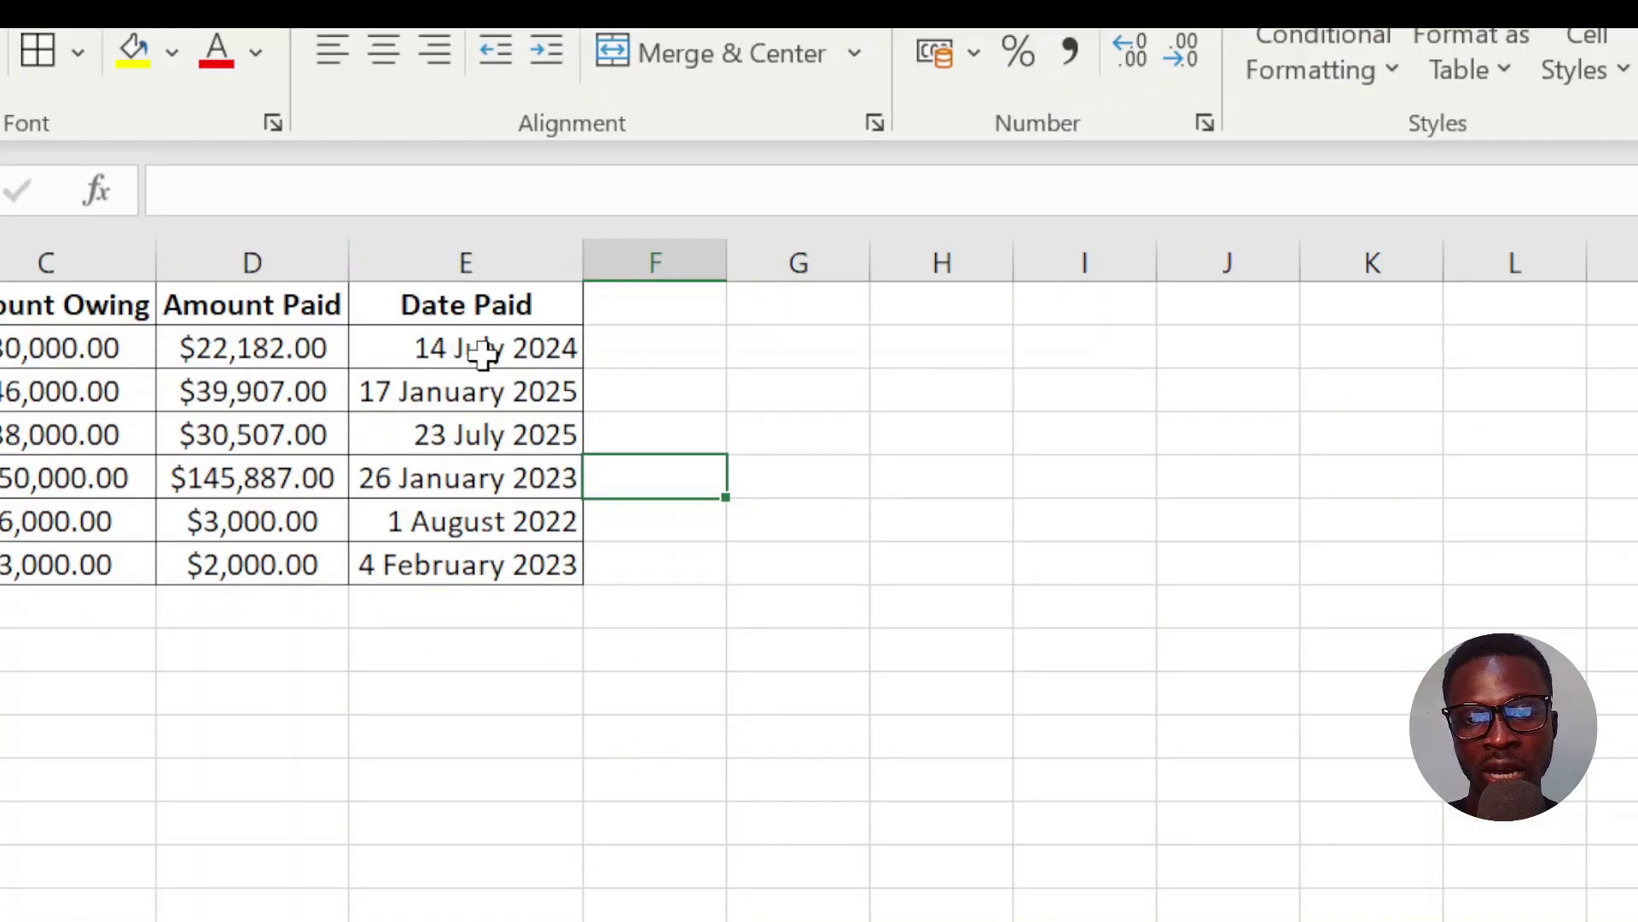
{"action": "left_click", "coordinate": [546, 391]}
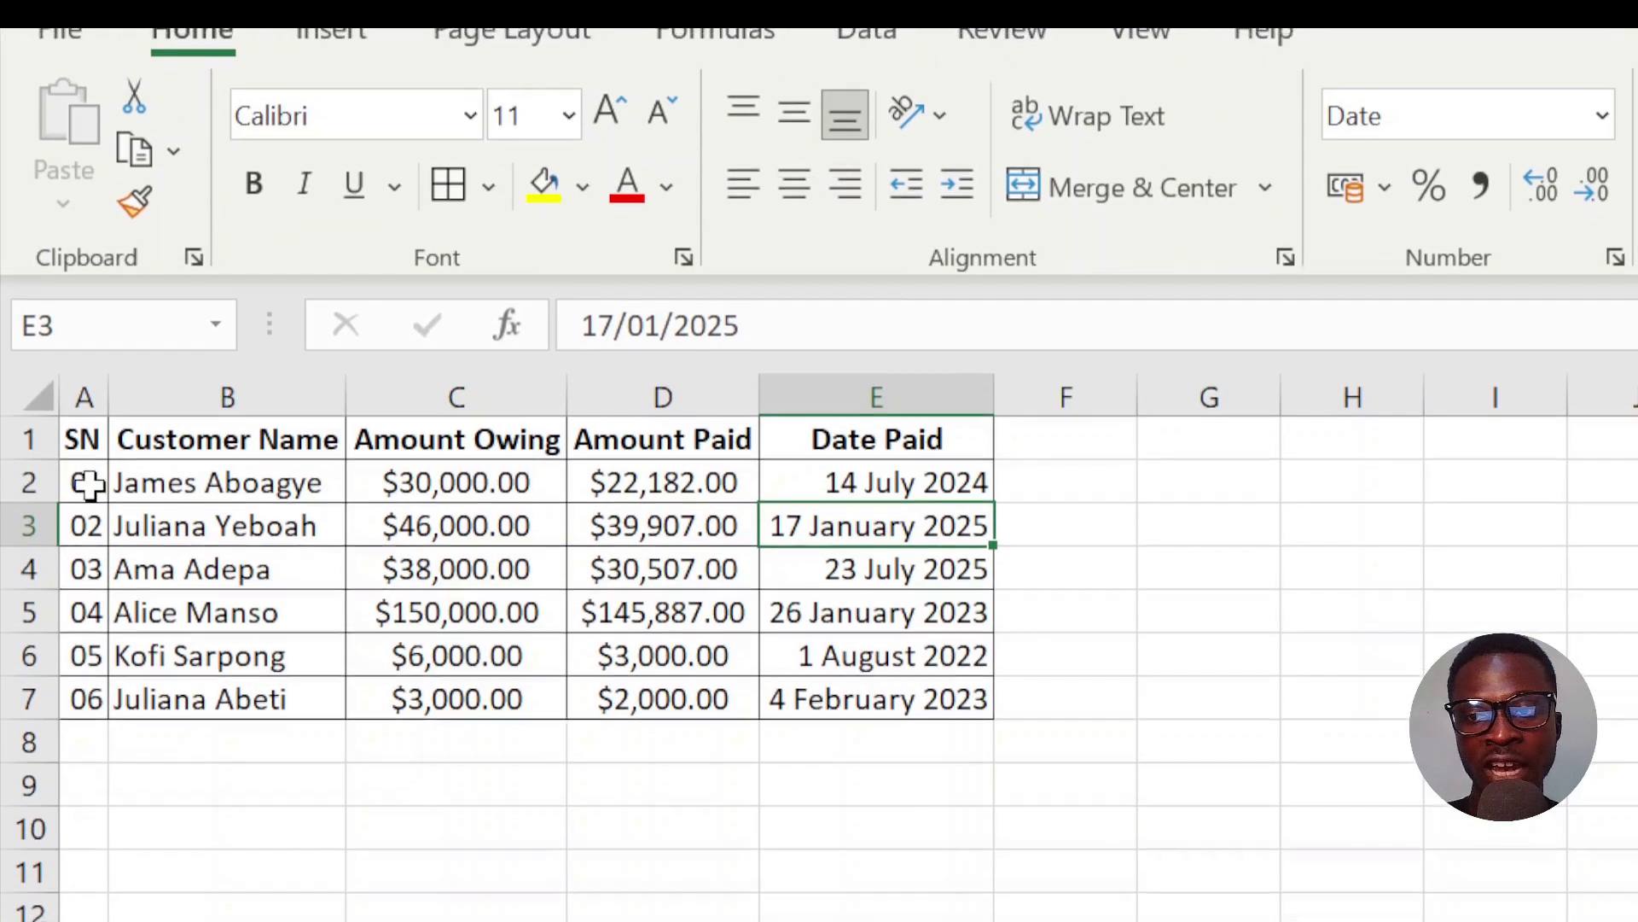
Set the font size of the whole customer table, header row included, to 16
{"action": "left_click_drag", "start_coordinate": [88, 491], "coordinate": [905, 702]}
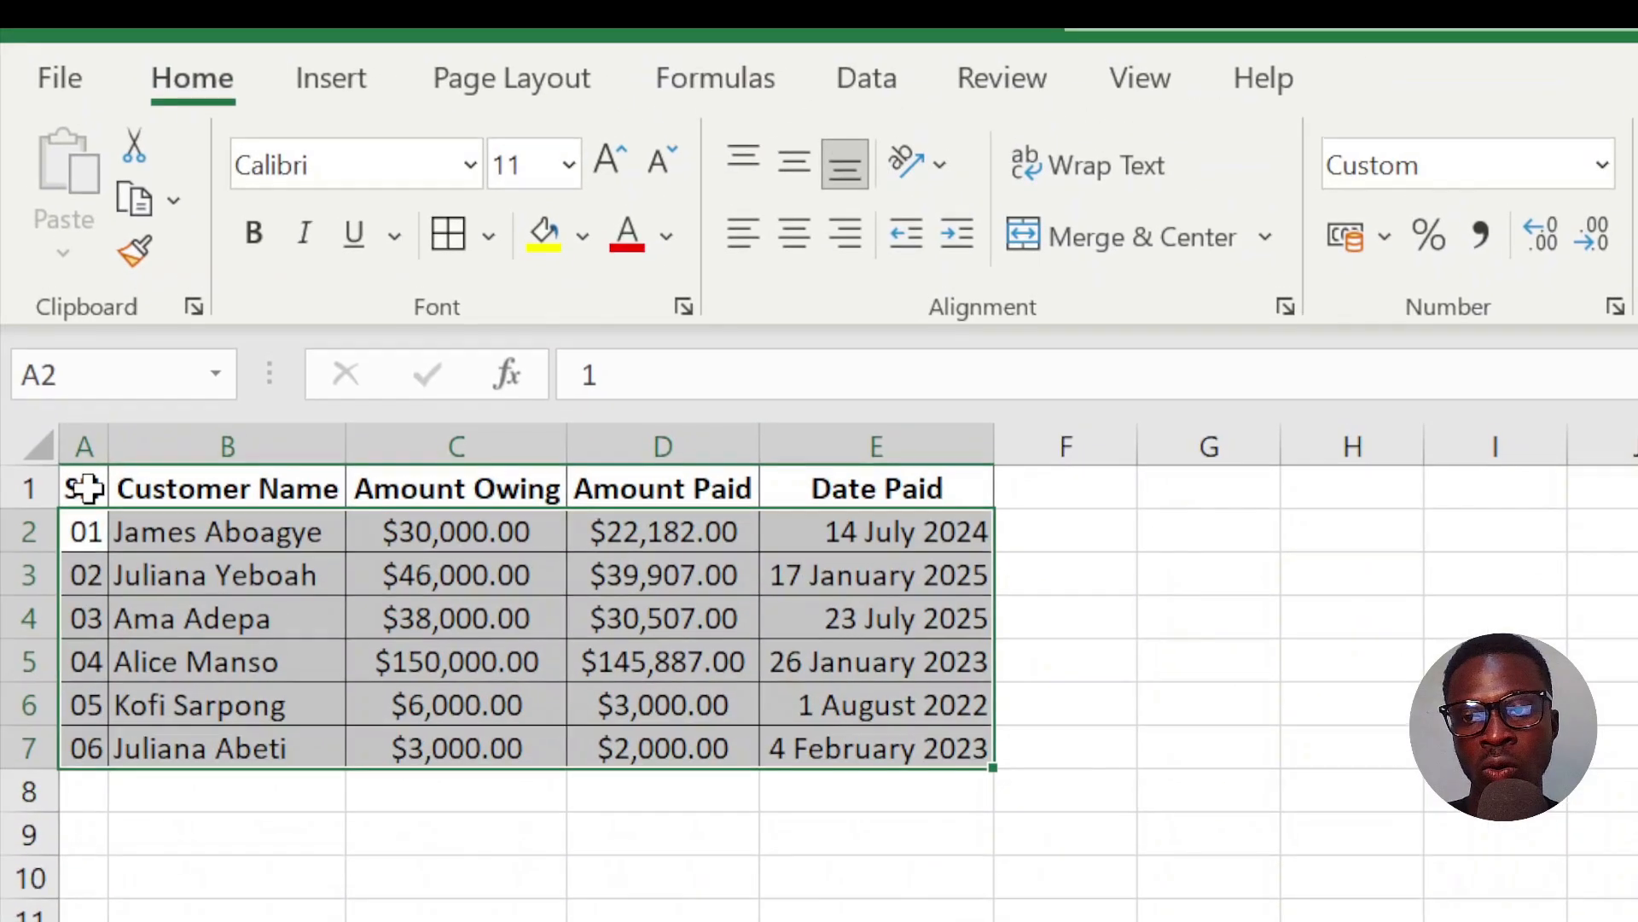
{"action": "left_click", "coordinate": [10, 234]}
{"action": "left_click_drag", "start_coordinate": [85, 490], "coordinate": [938, 741]}
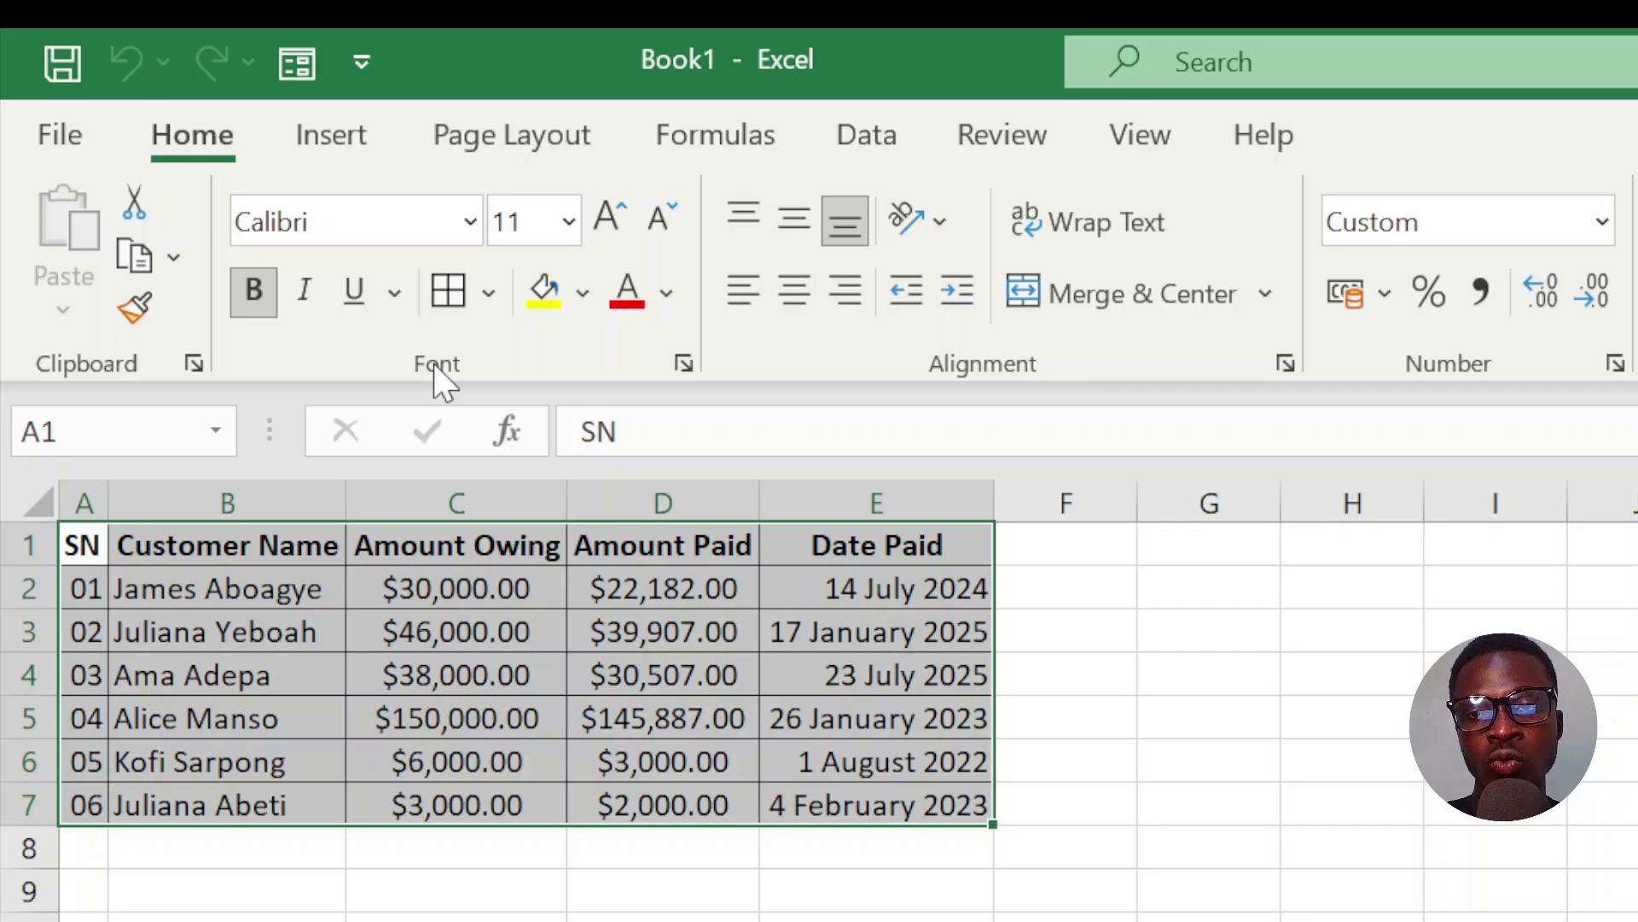
{"action": "left_click", "coordinate": [568, 222]}
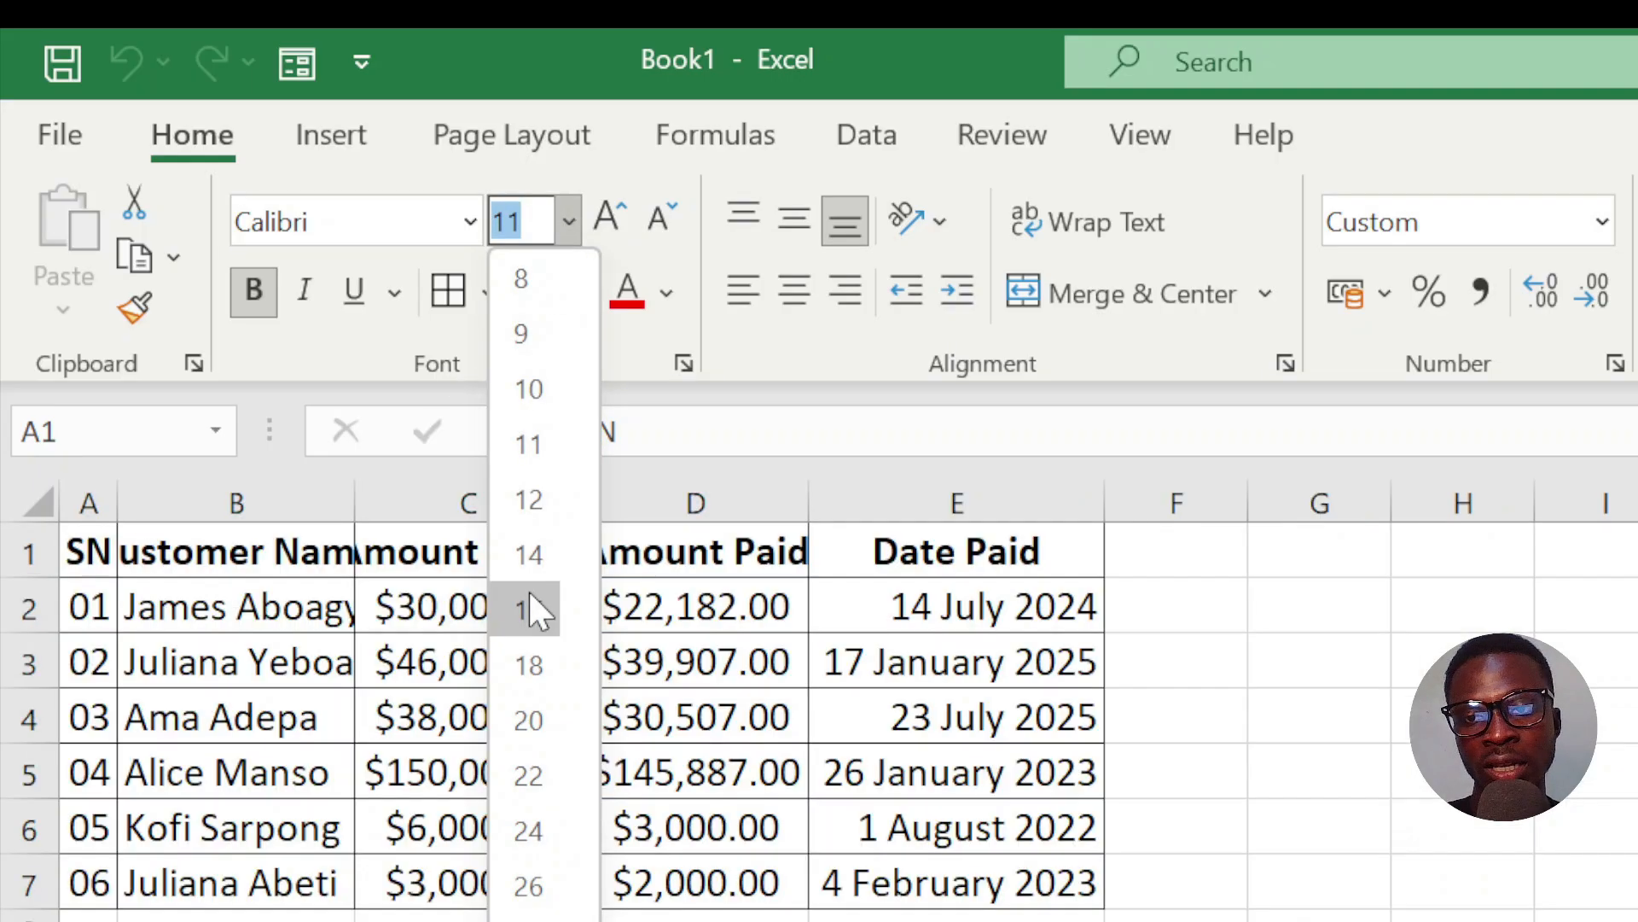
{"action": "left_click", "coordinate": [529, 610]}
Set the font size of the entire table to the custom value 15
{"action": "key", "text": "ctrl+a"}
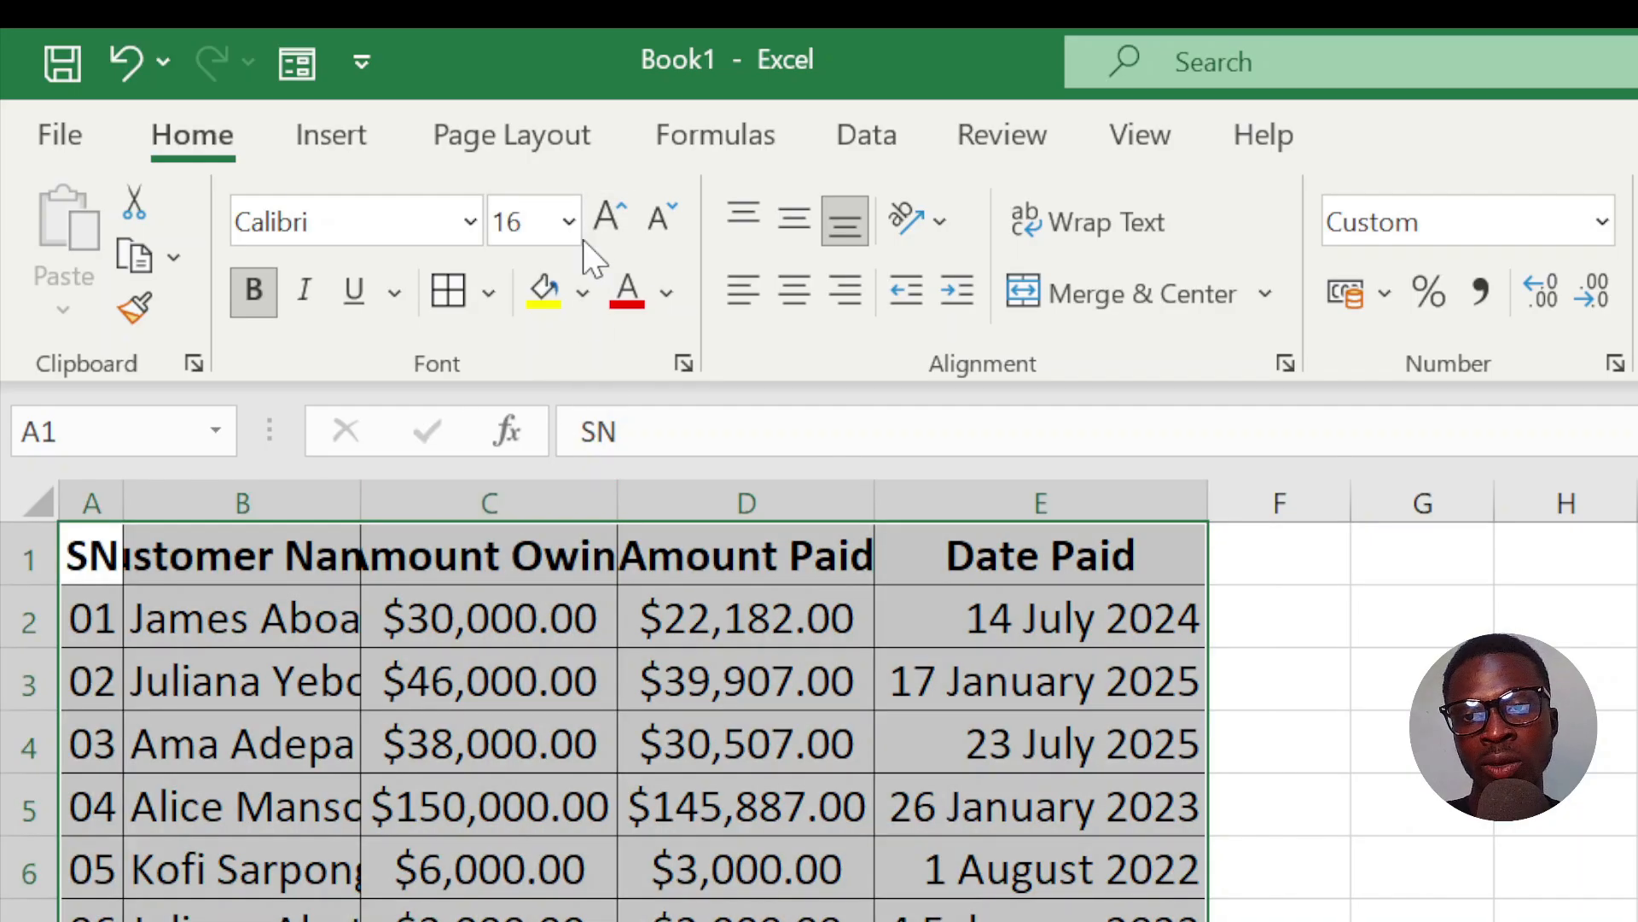
{"action": "left_click", "coordinate": [570, 233]}
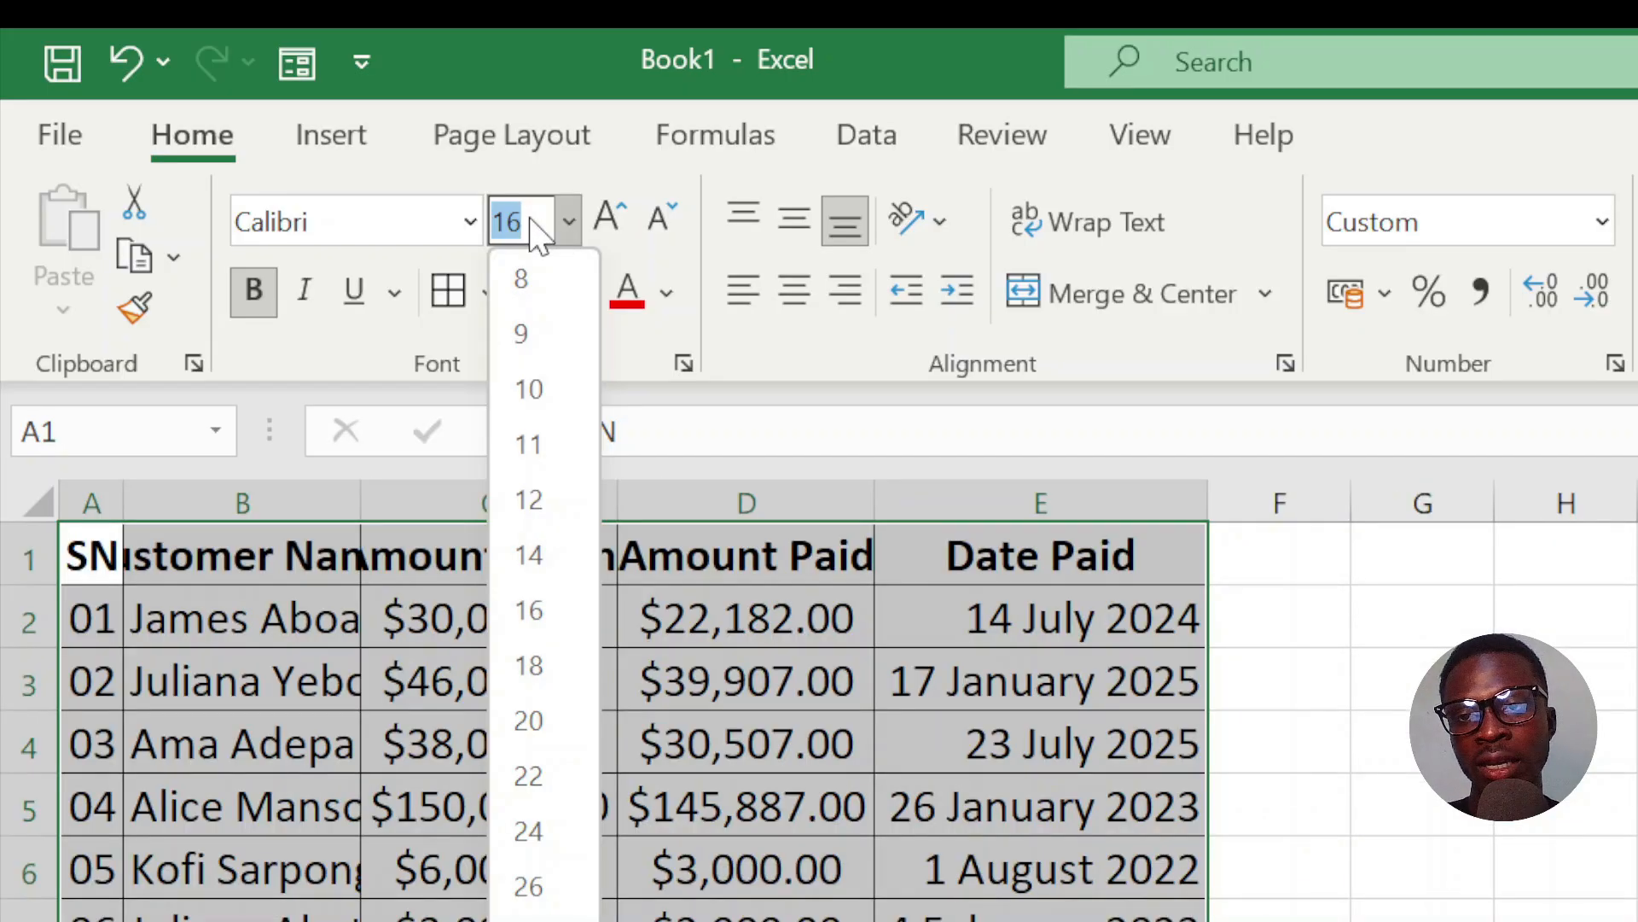
{"action": "type", "text": "15"}
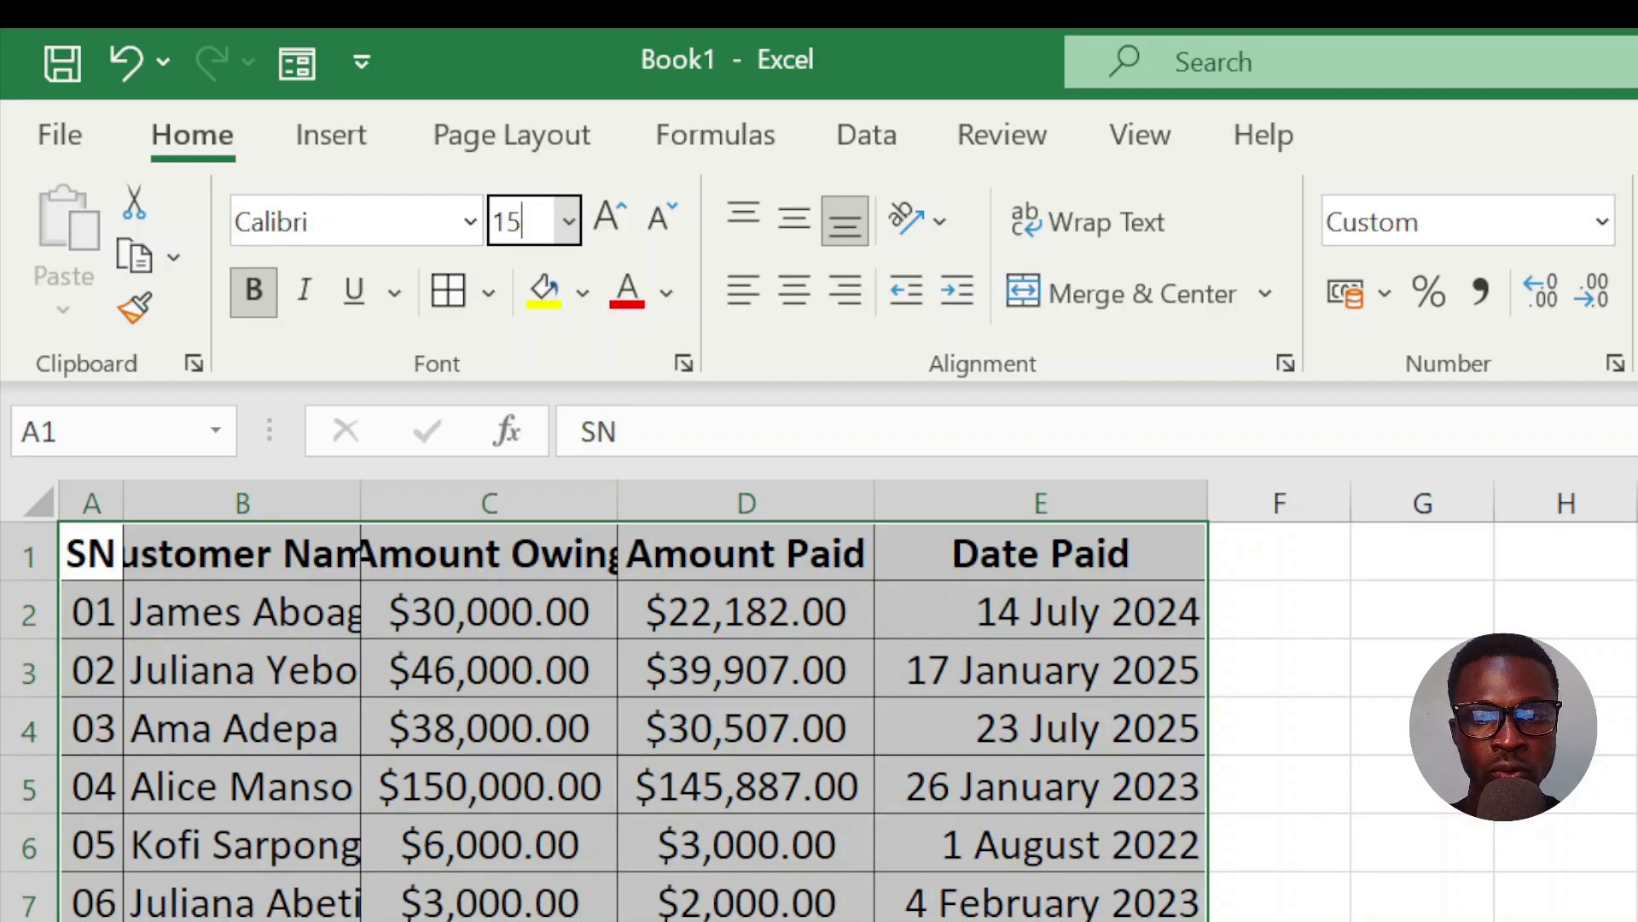
{"action": "key", "text": "Return"}
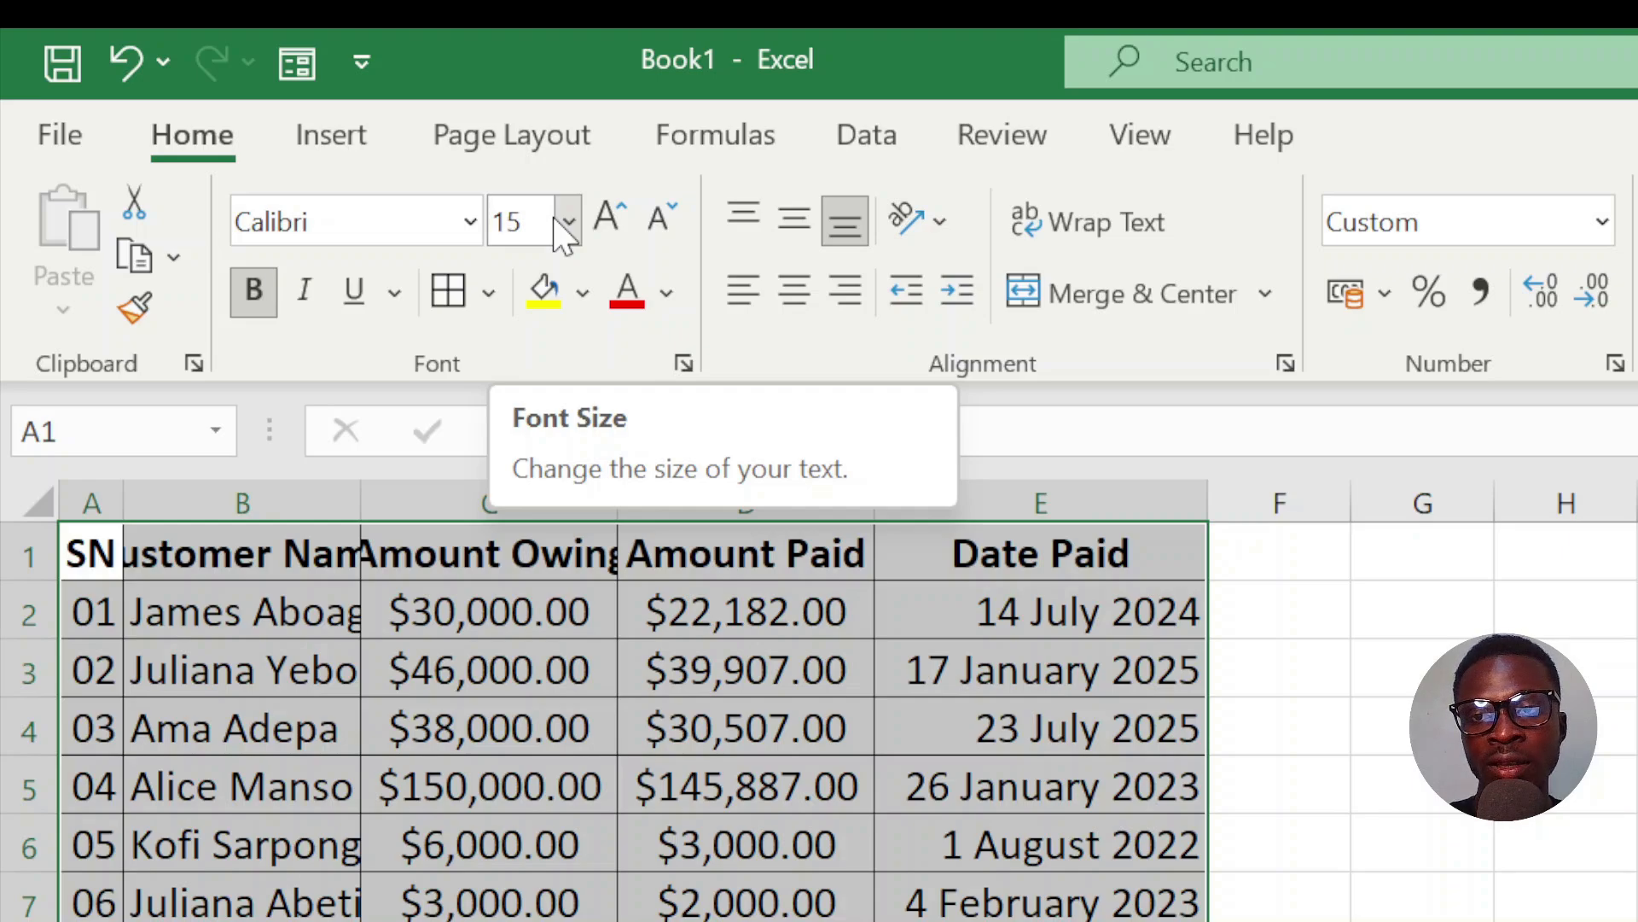
Change the entire table's font to Times New Roman and fit the column widths to their contents
{"action": "left_click", "coordinate": [466, 220]}
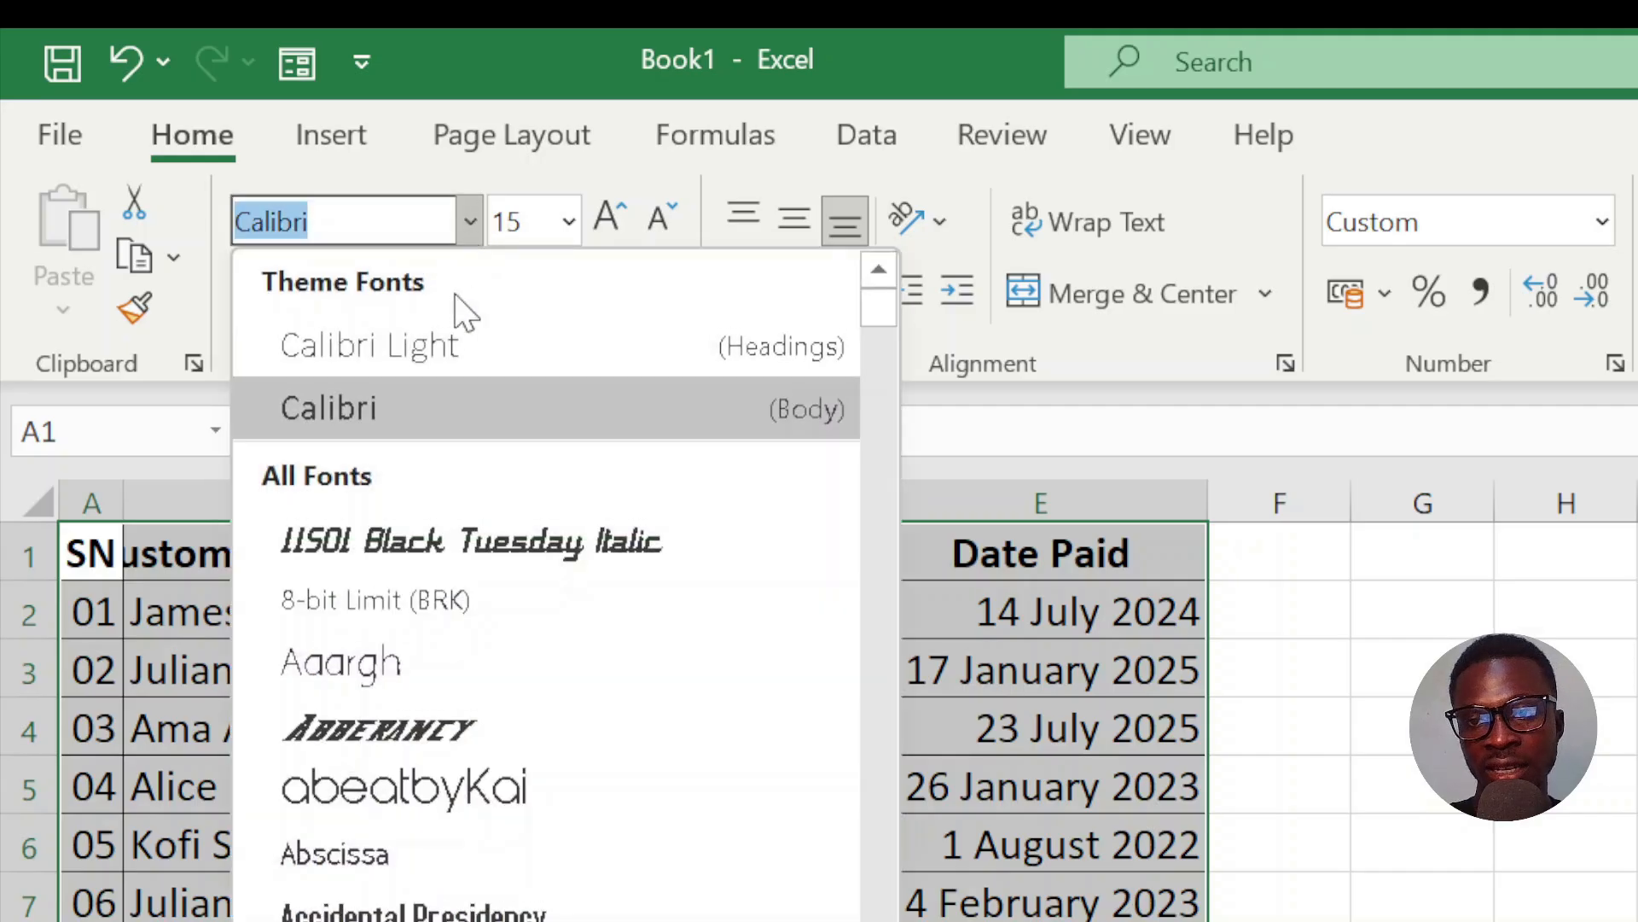
{"action": "scroll", "coordinate": [436, 793], "scroll_direction": "down", "scroll_amount": 3}
{"action": "scroll", "coordinate": [436, 794], "scroll_direction": "up", "scroll_amount": 1}
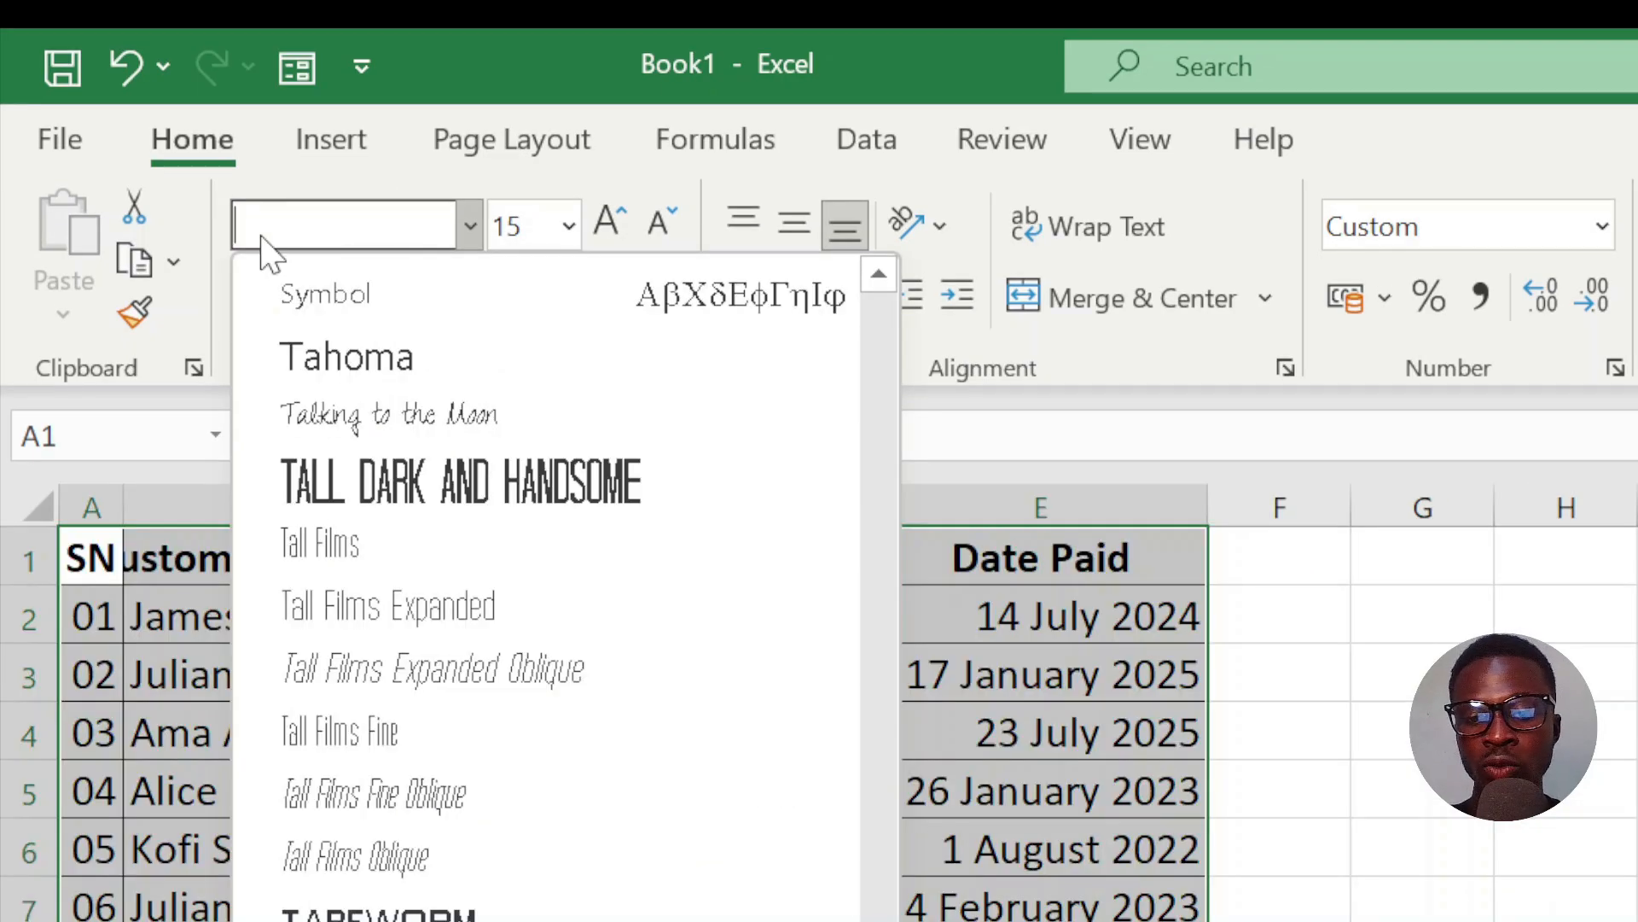
{"action": "type", "text": "Times New Roman"}
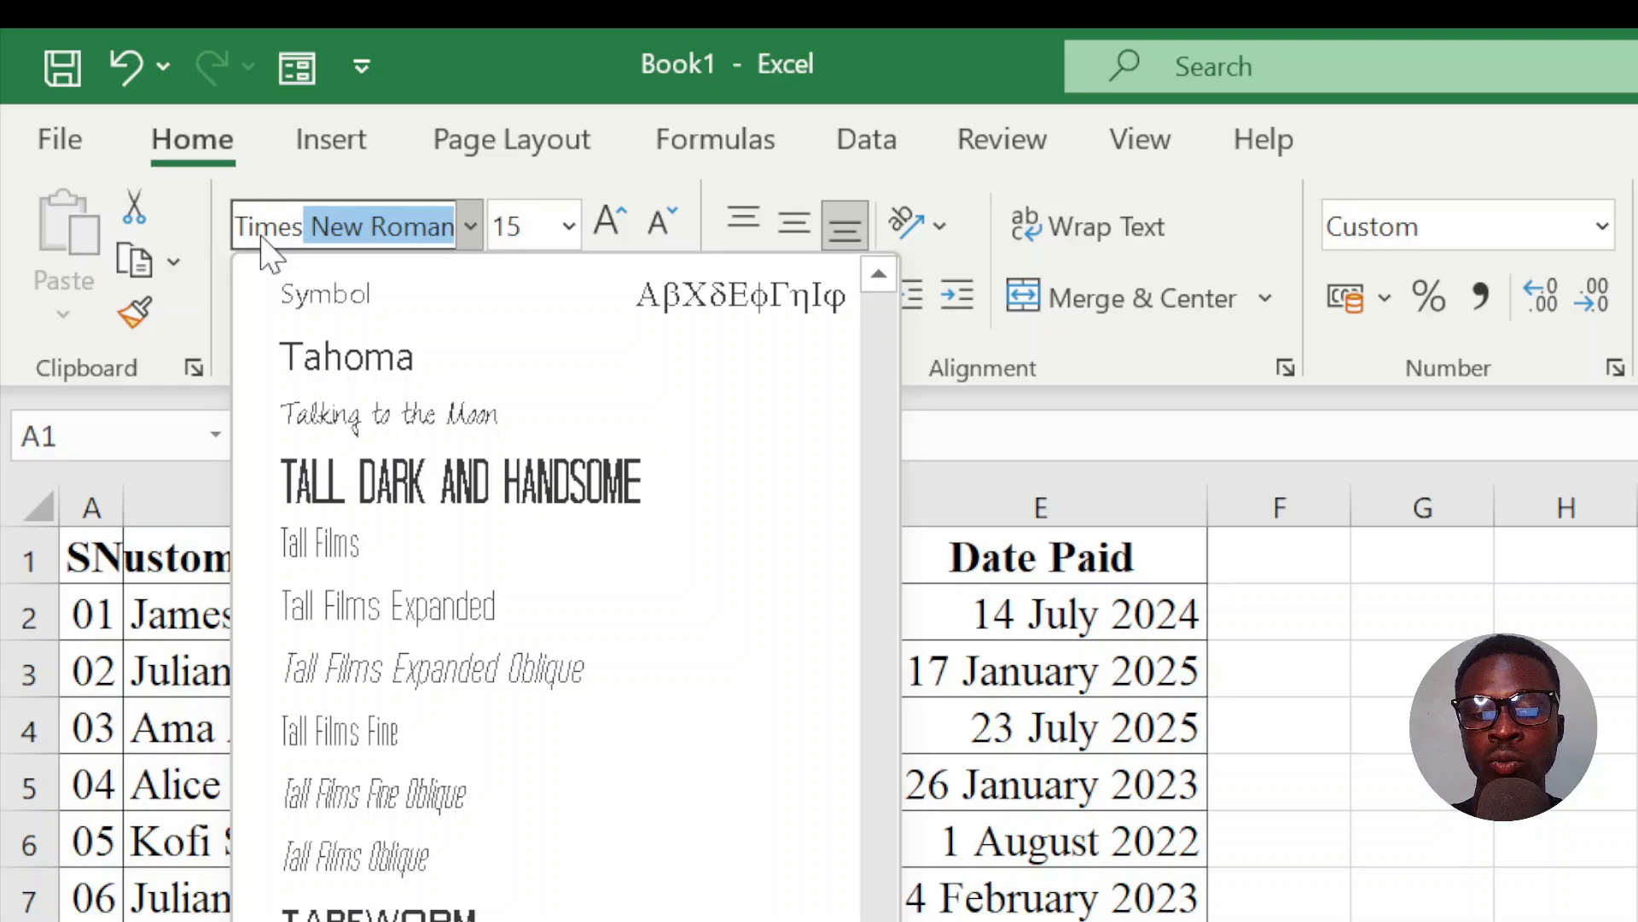
{"action": "key", "text": "Return"}
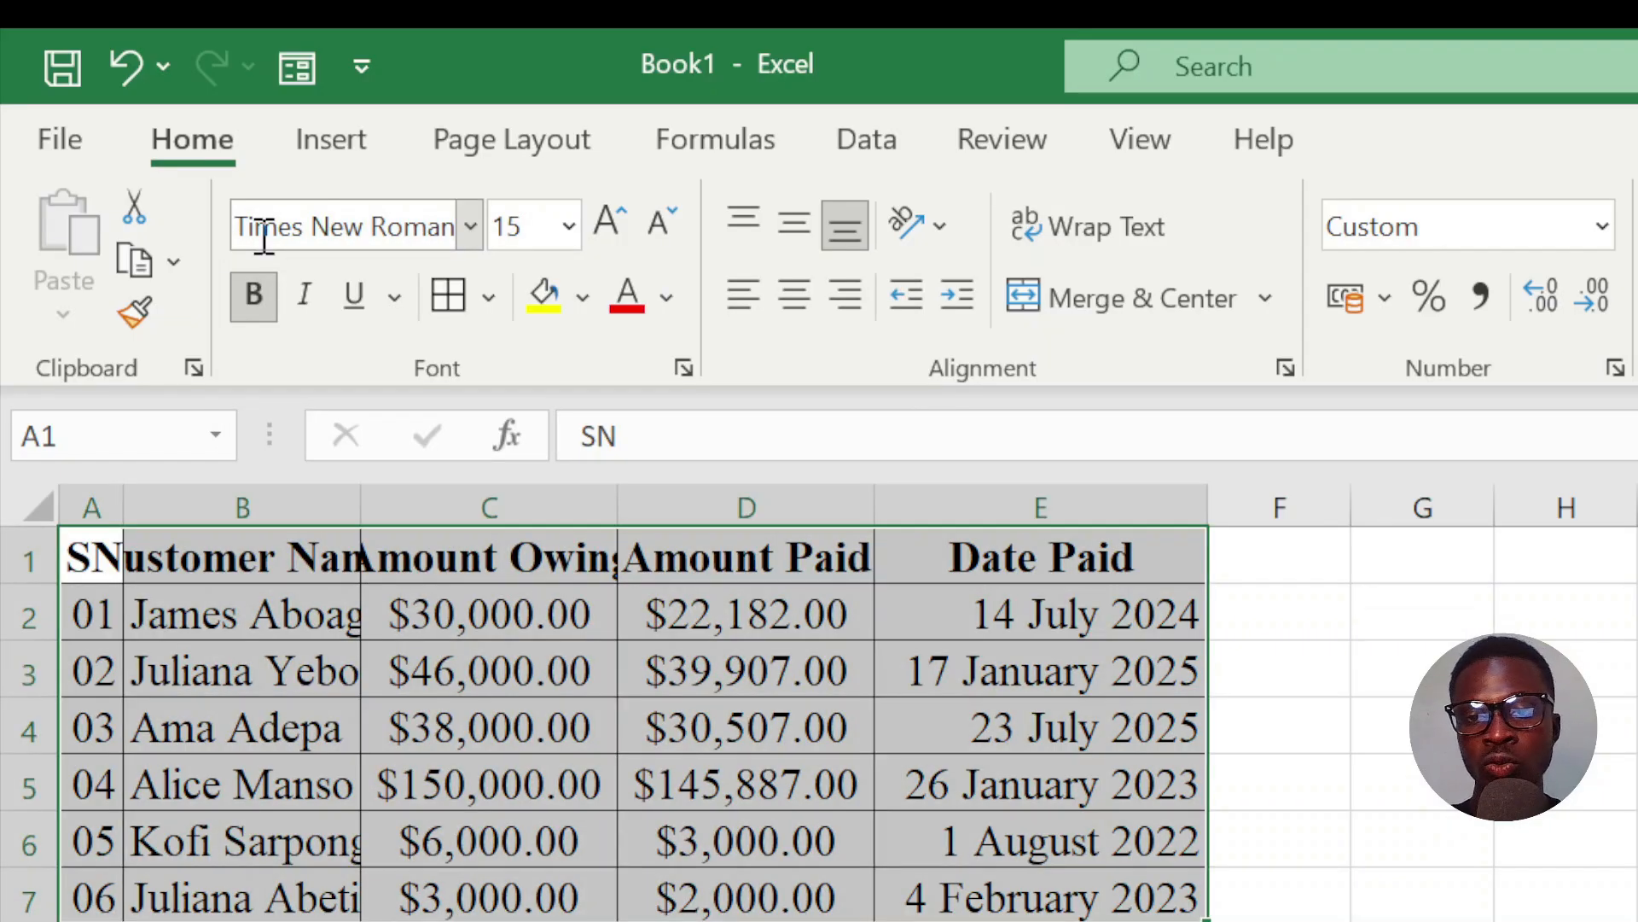
{"action": "left_click_drag", "start_coordinate": [357, 510], "coordinate": [357, 510]}
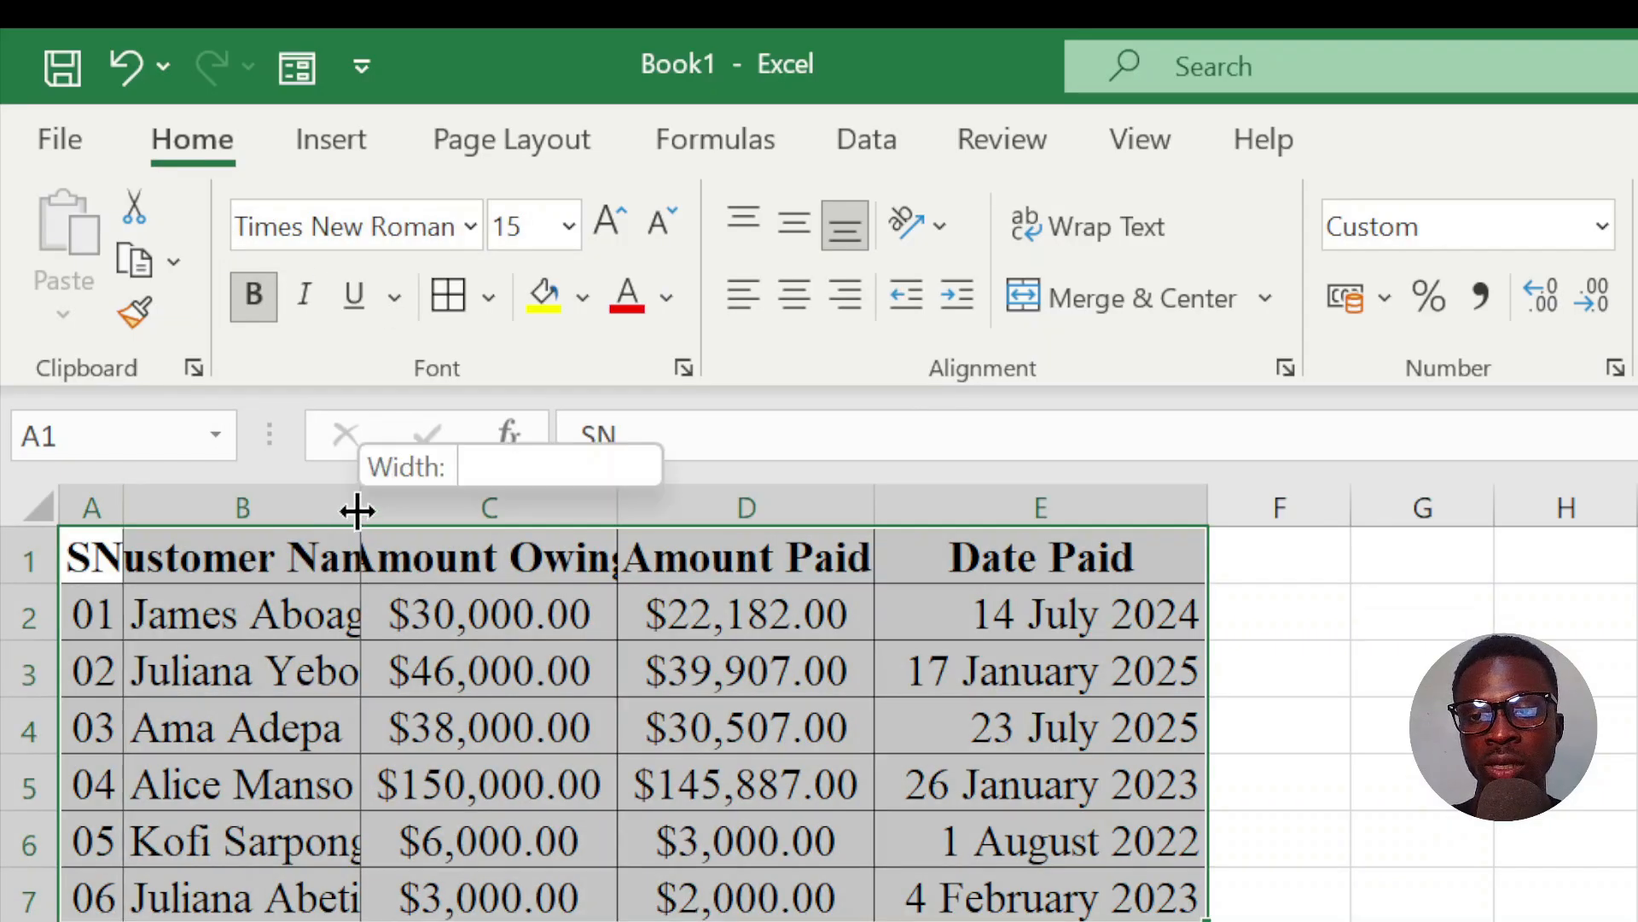
{"action": "double_click", "coordinate": [357, 510]}
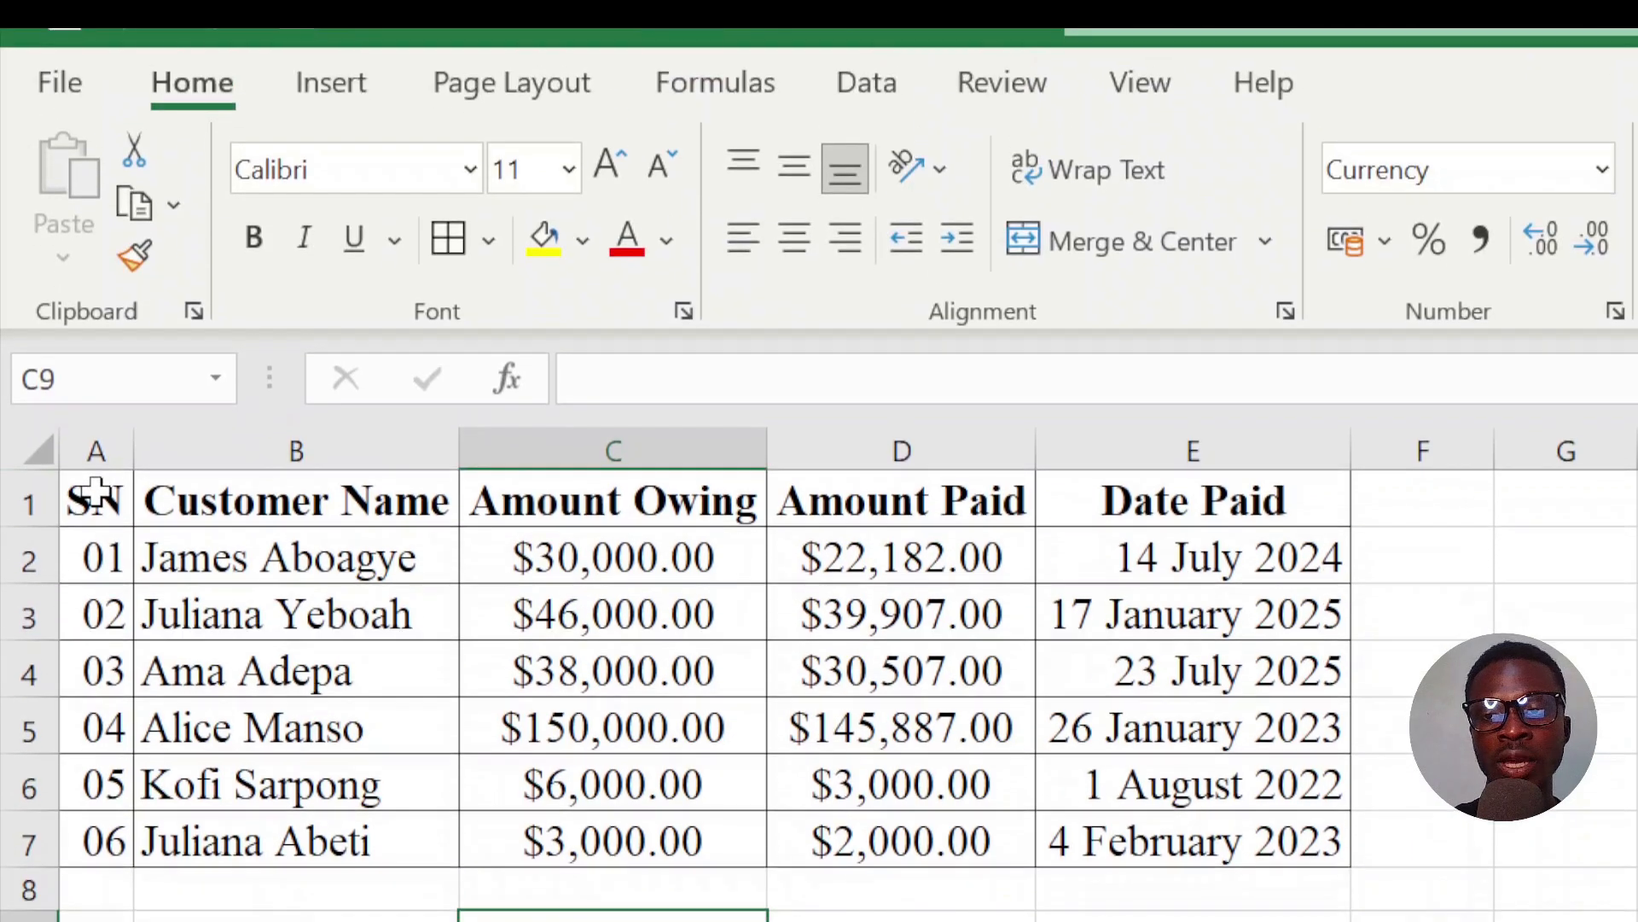
Fill the header row from SN to Date Paid with a dark green theme colour
{"action": "left_click", "coordinate": [96, 39]}
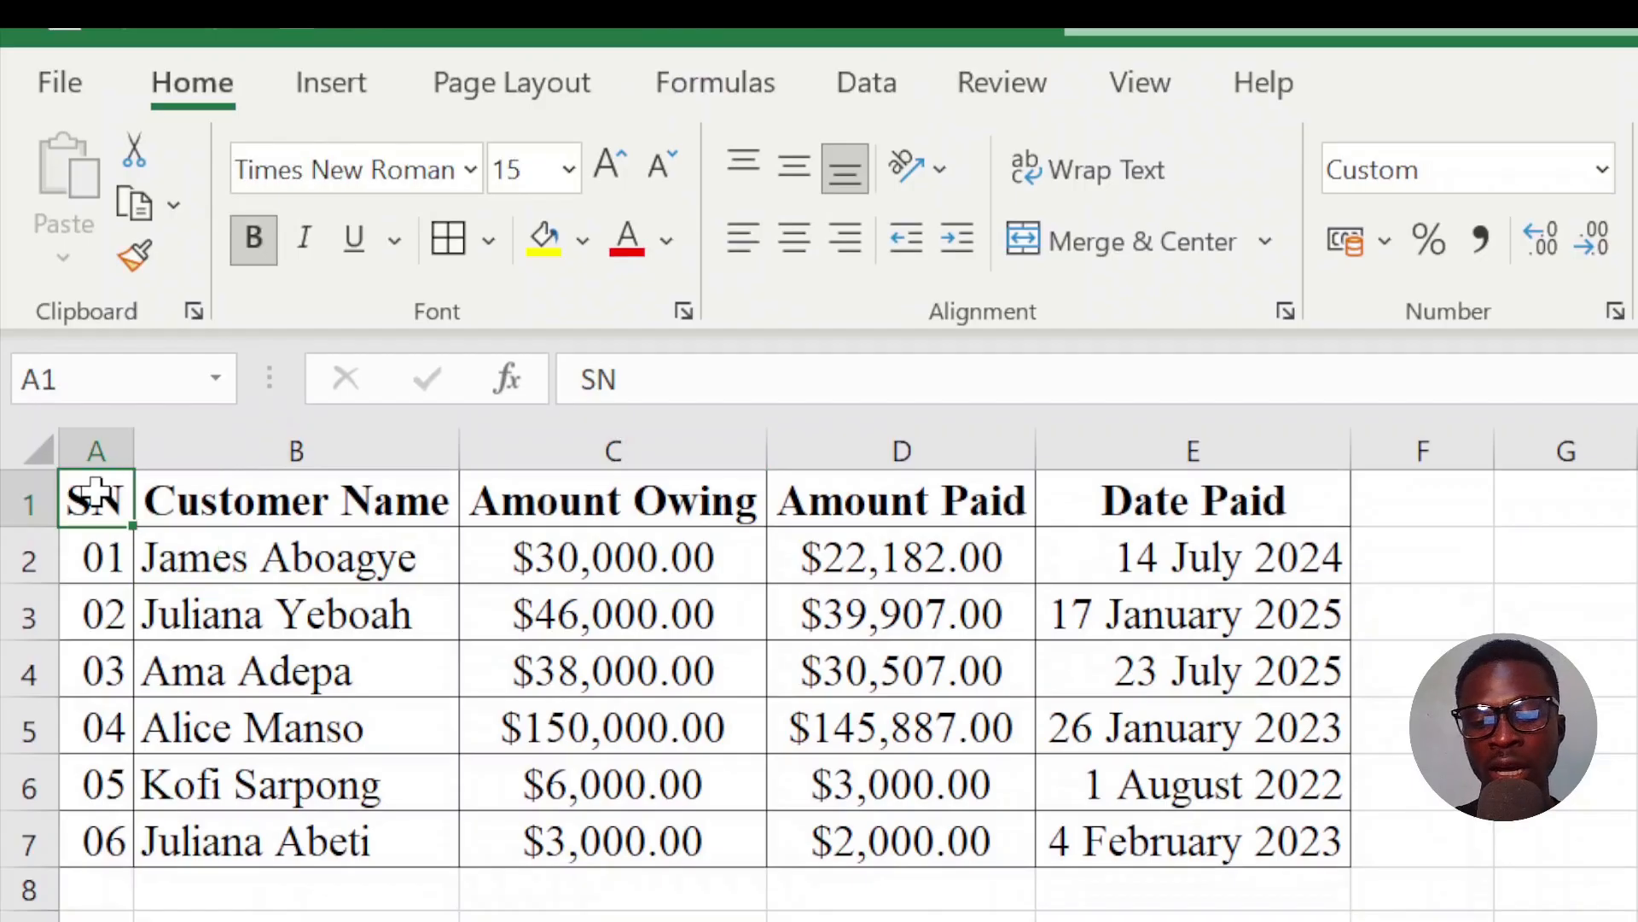
{"action": "key", "text": "ctrl+shift+Right"}
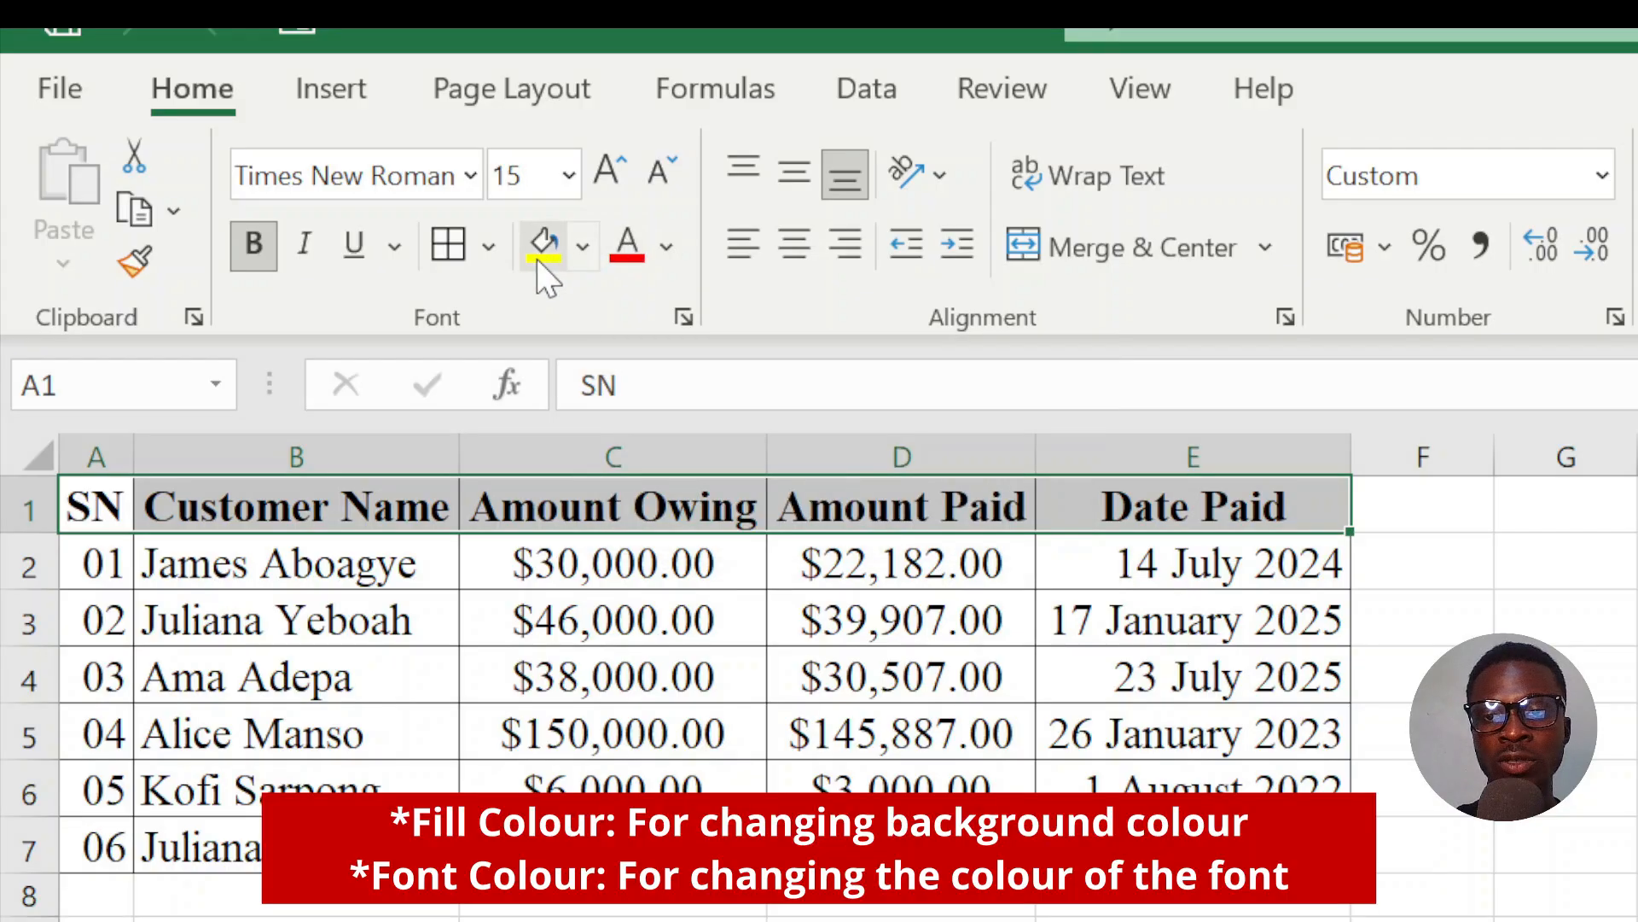
{"action": "left_click", "coordinate": [581, 250]}
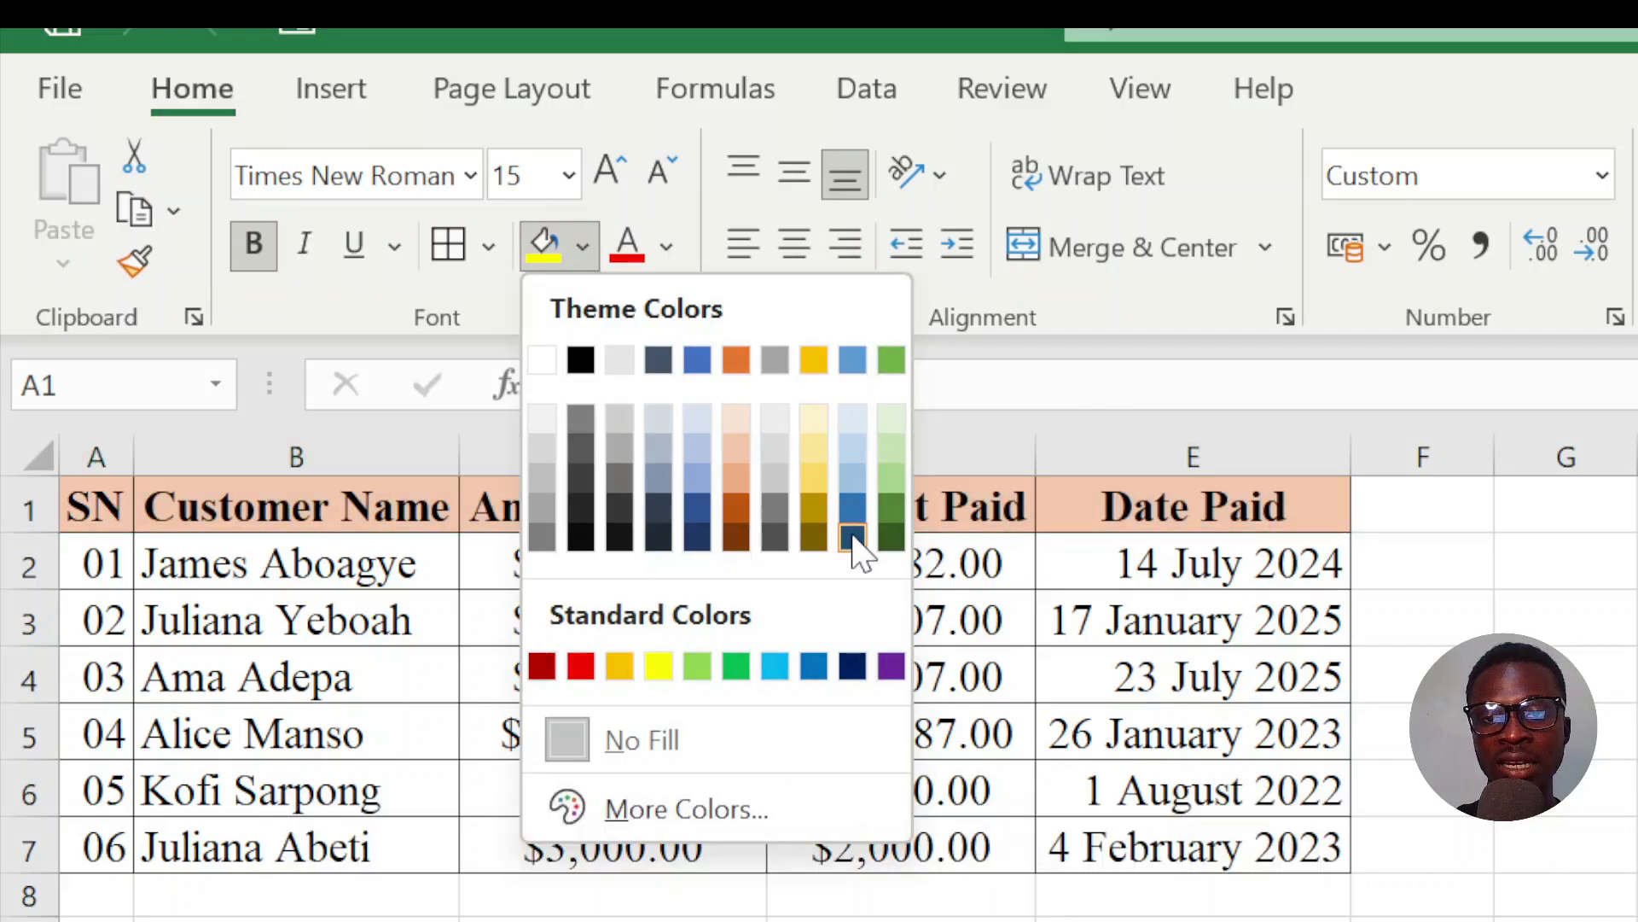
{"action": "left_click", "coordinate": [887, 512]}
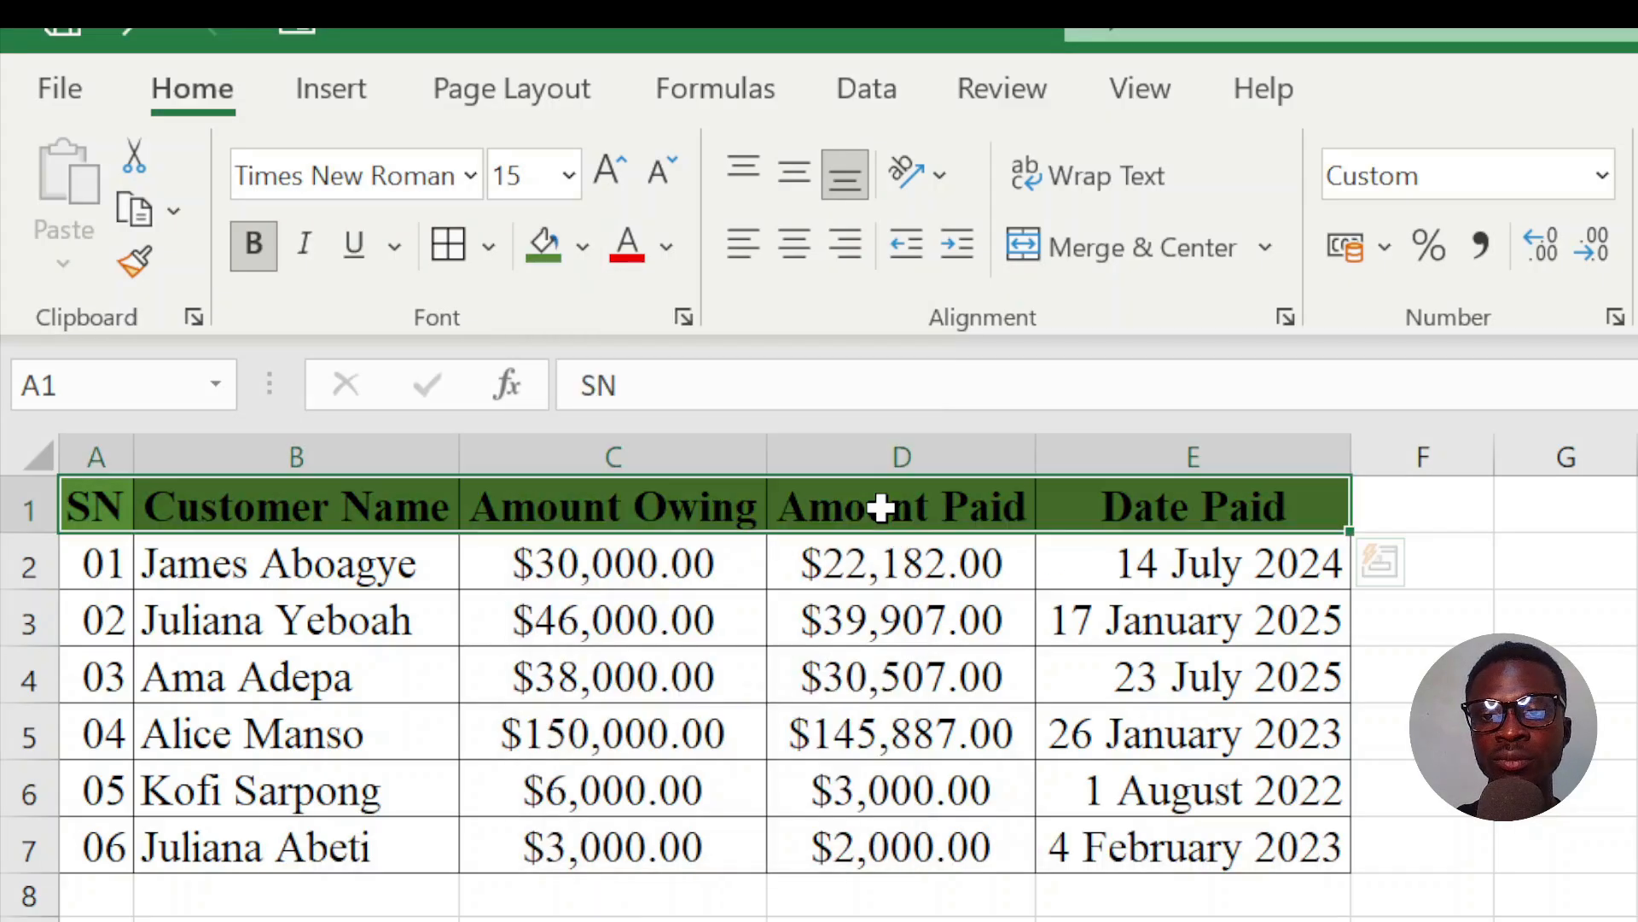
{"action": "left_click", "coordinate": [575, 583]}
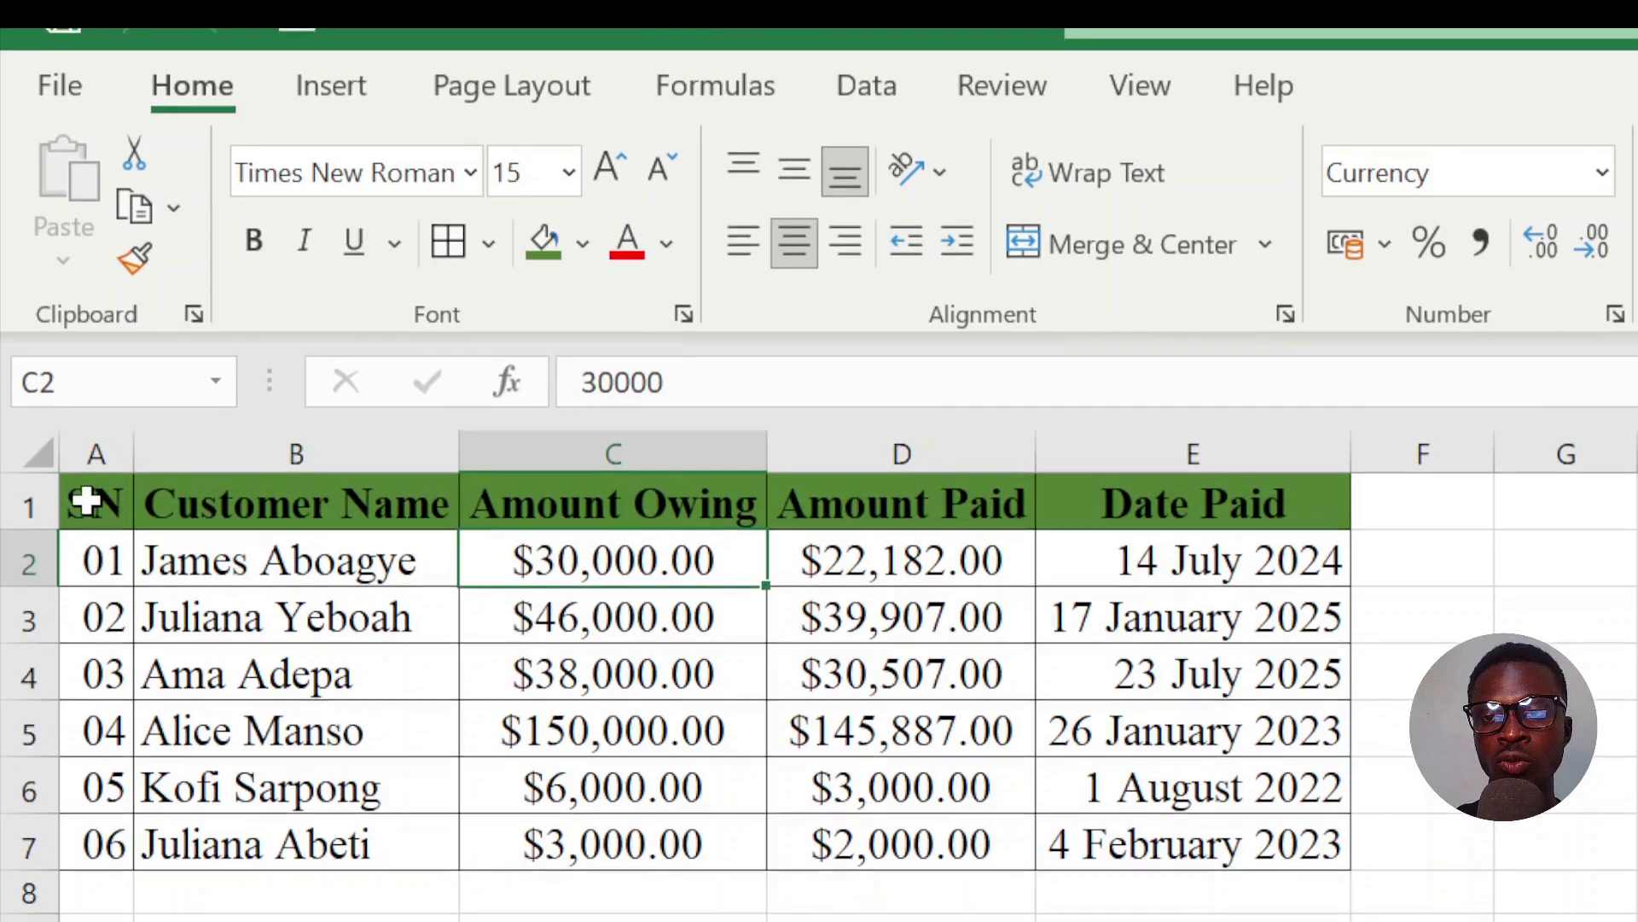
Set the header row's font colour to White, Background 1, Darker 5%
{"action": "left_click", "coordinate": [86, 505]}
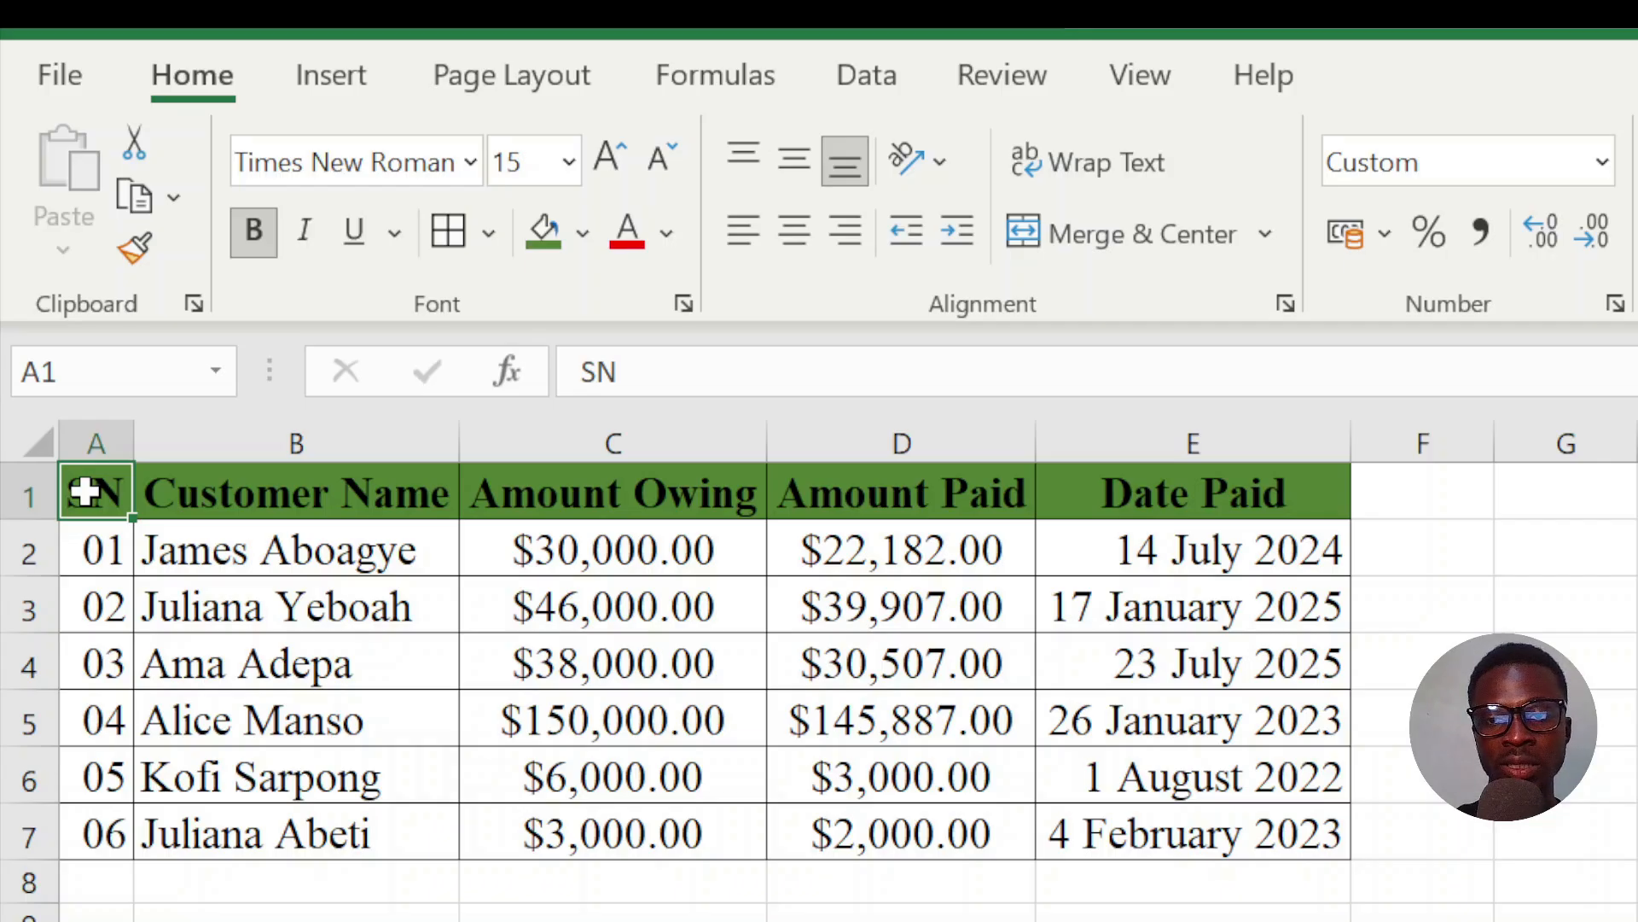
{"action": "key", "text": "ctrl+shift+Right"}
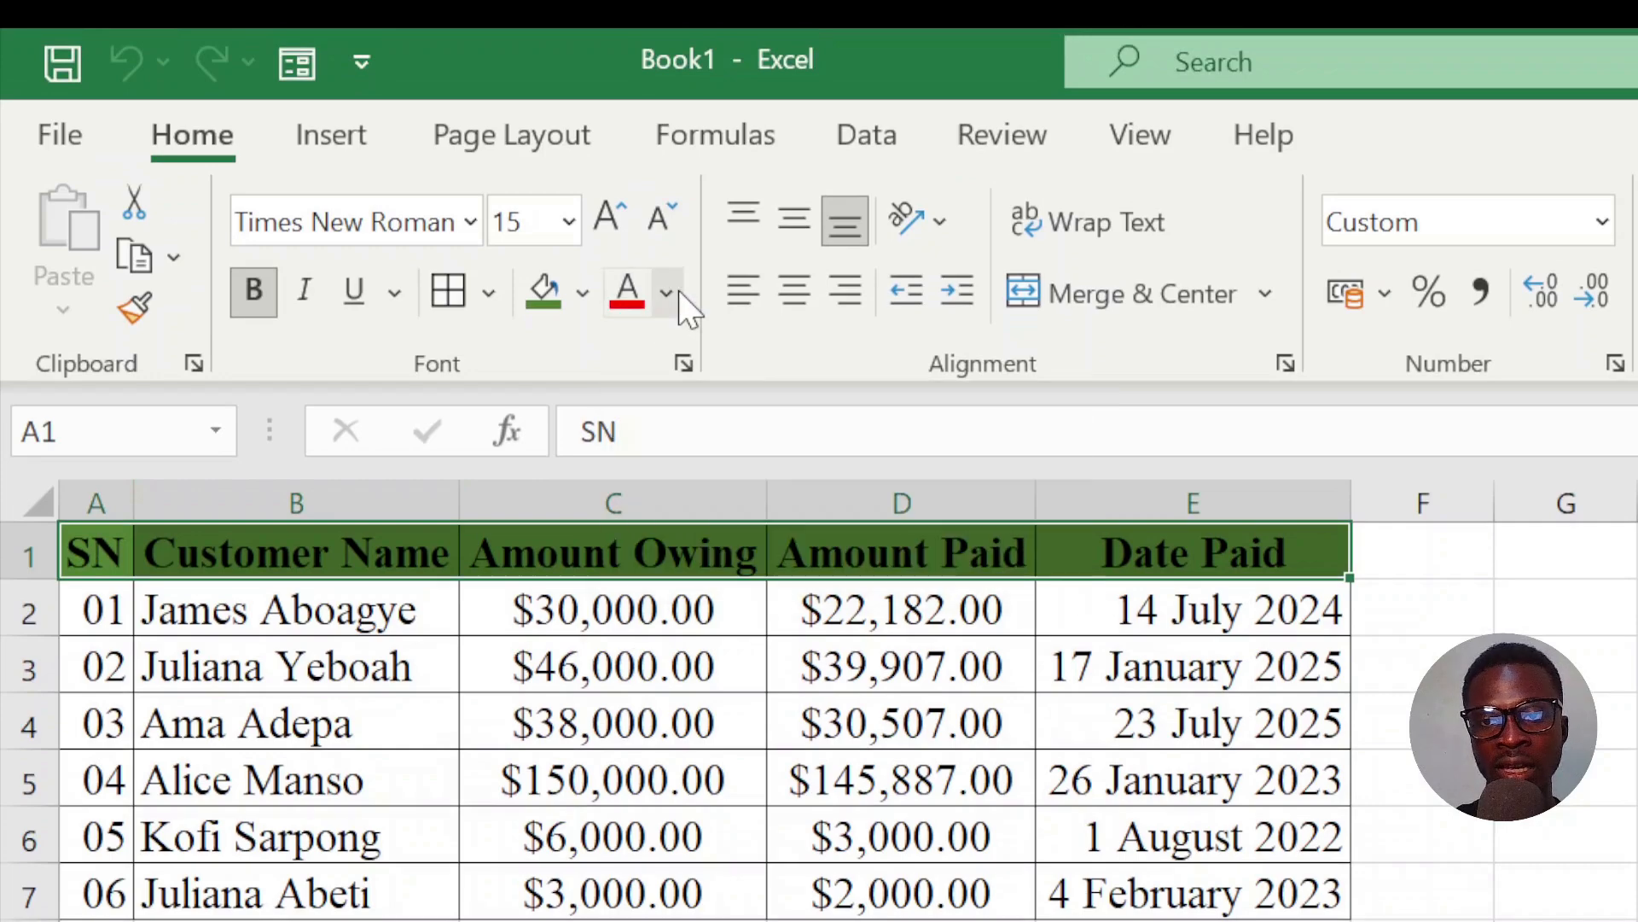
{"action": "left_click", "coordinate": [666, 294]}
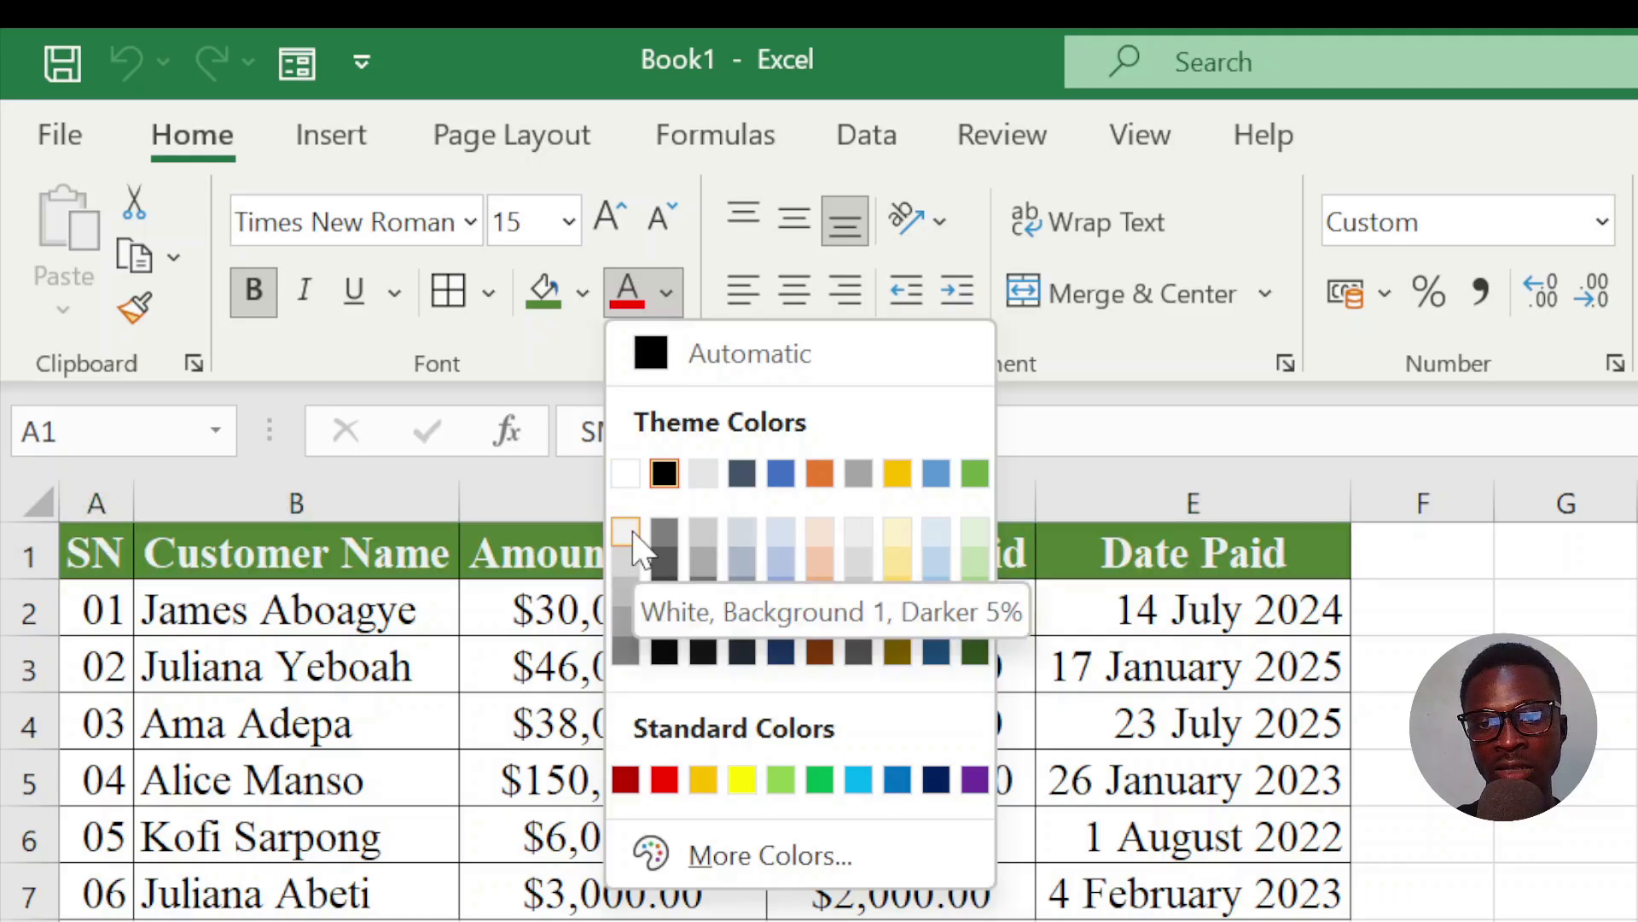
{"action": "left_click", "coordinate": [631, 535]}
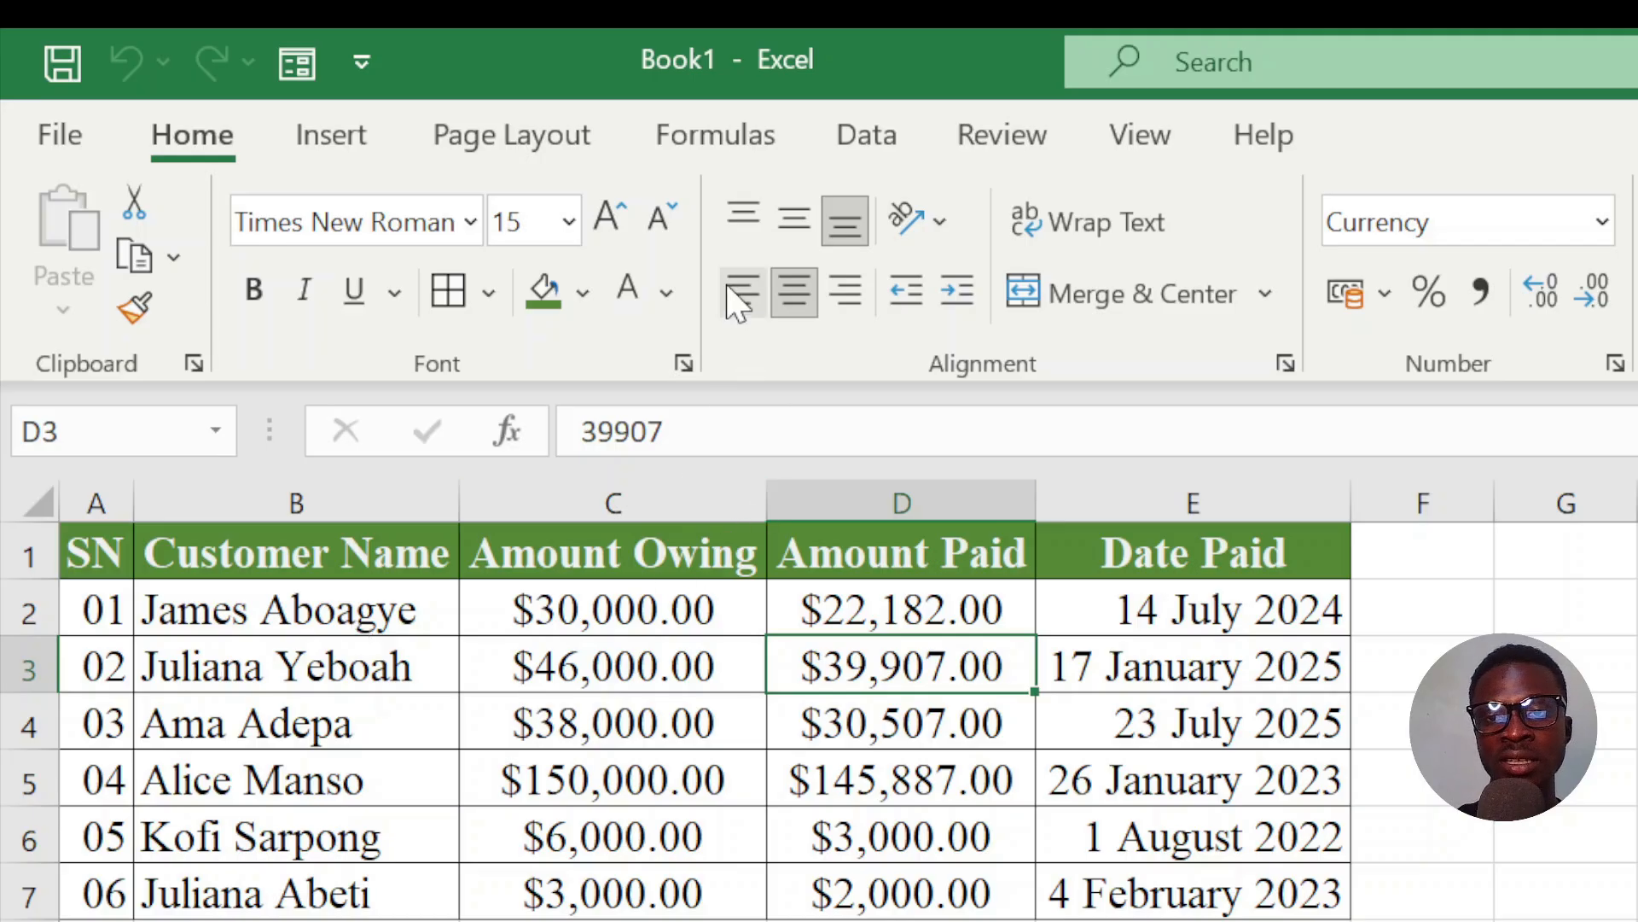
Try left and right alignment on Amount Paid cell D3 and return it to centre alignment
{"action": "left_click", "coordinate": [741, 307]}
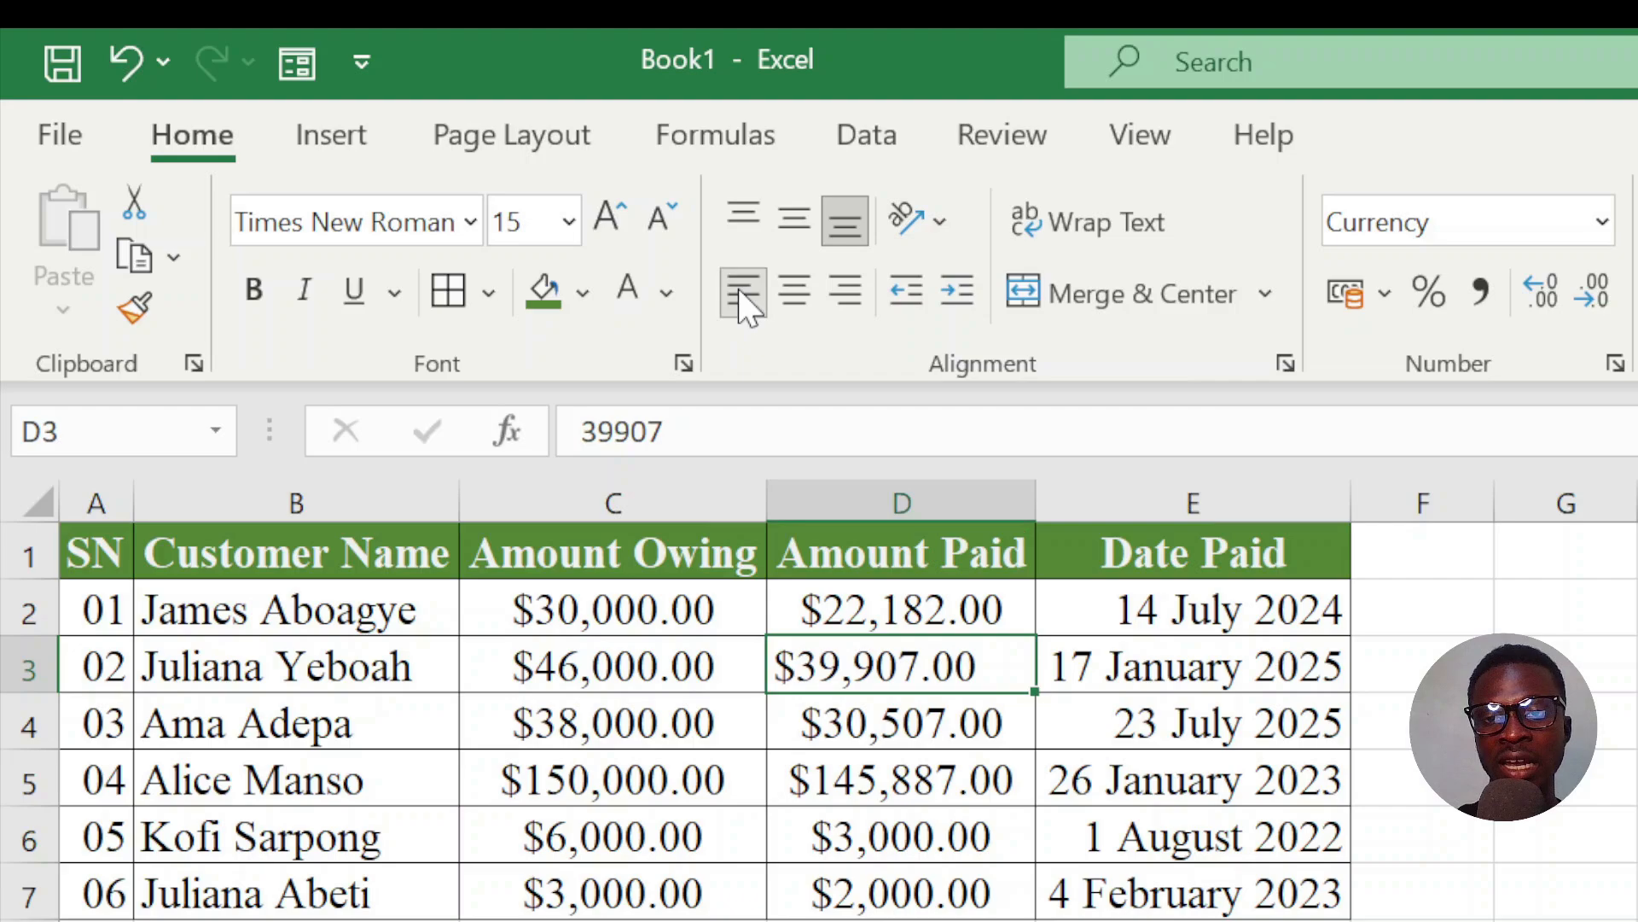
{"action": "left_click", "coordinate": [848, 295]}
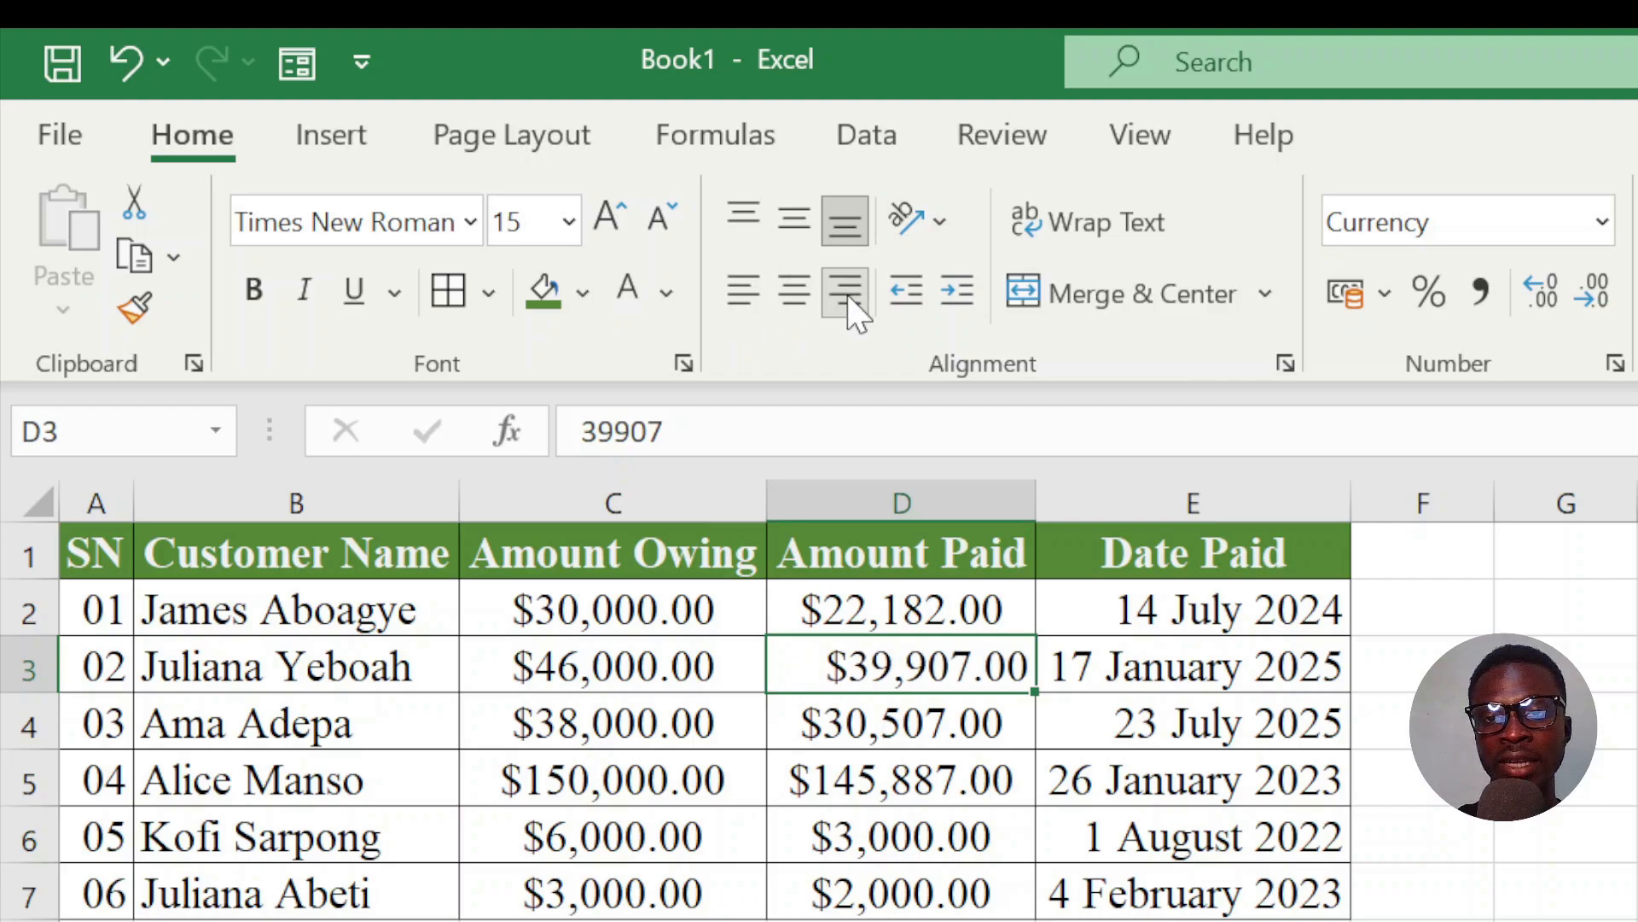
{"action": "left_click", "coordinate": [801, 300]}
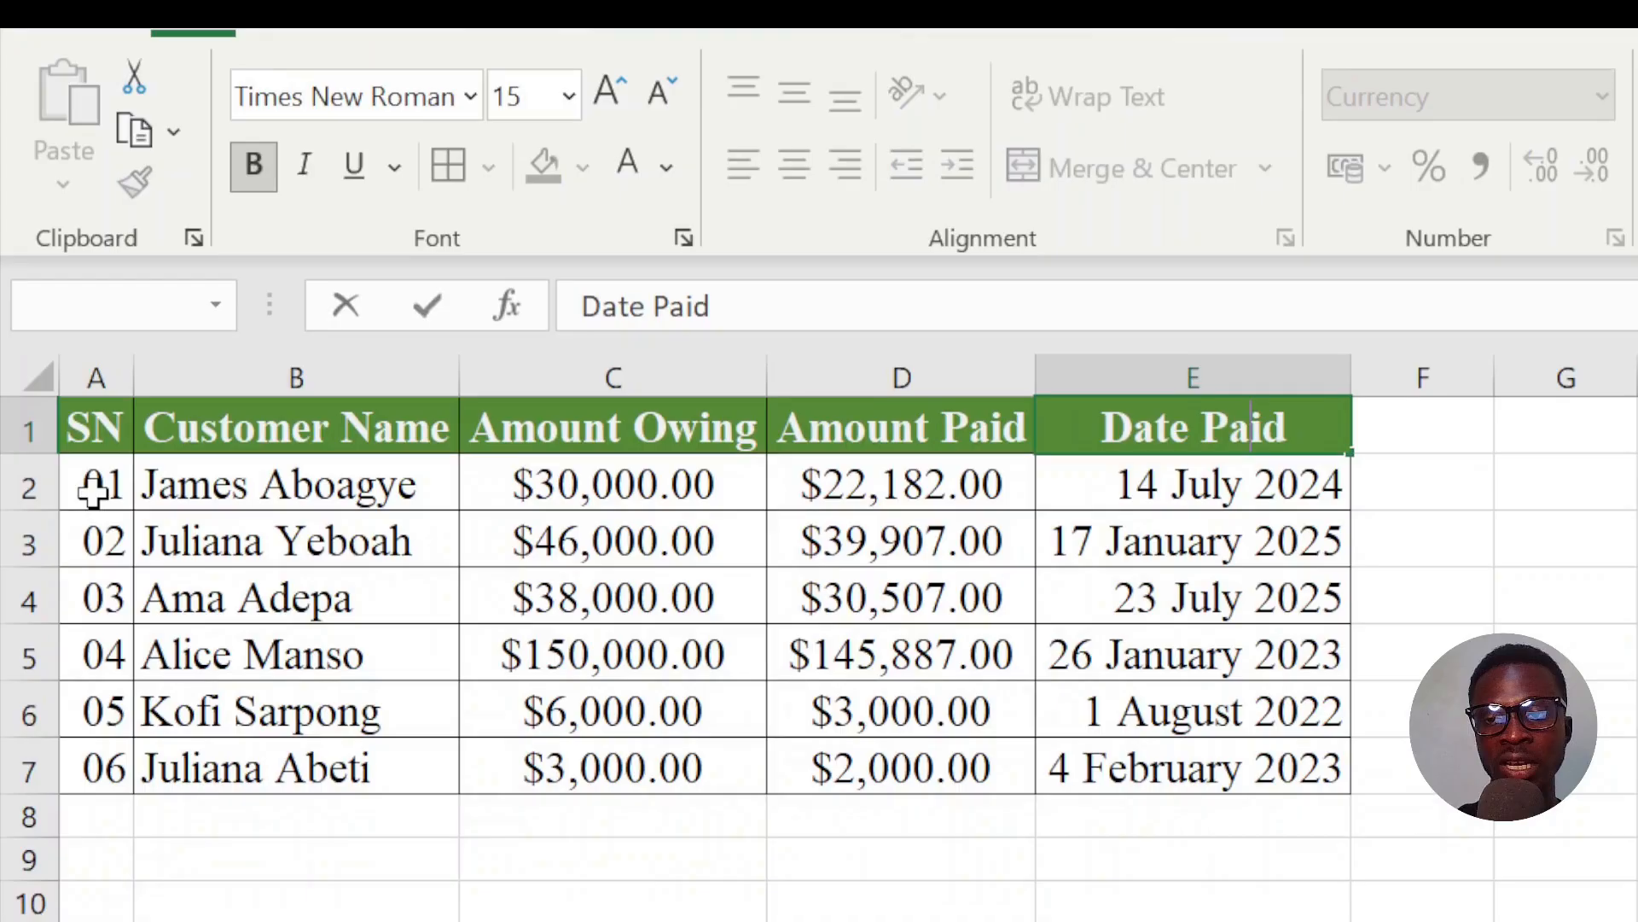
{"action": "left_click_drag", "start_coordinate": [94, 489], "coordinate": [1177, 501]}
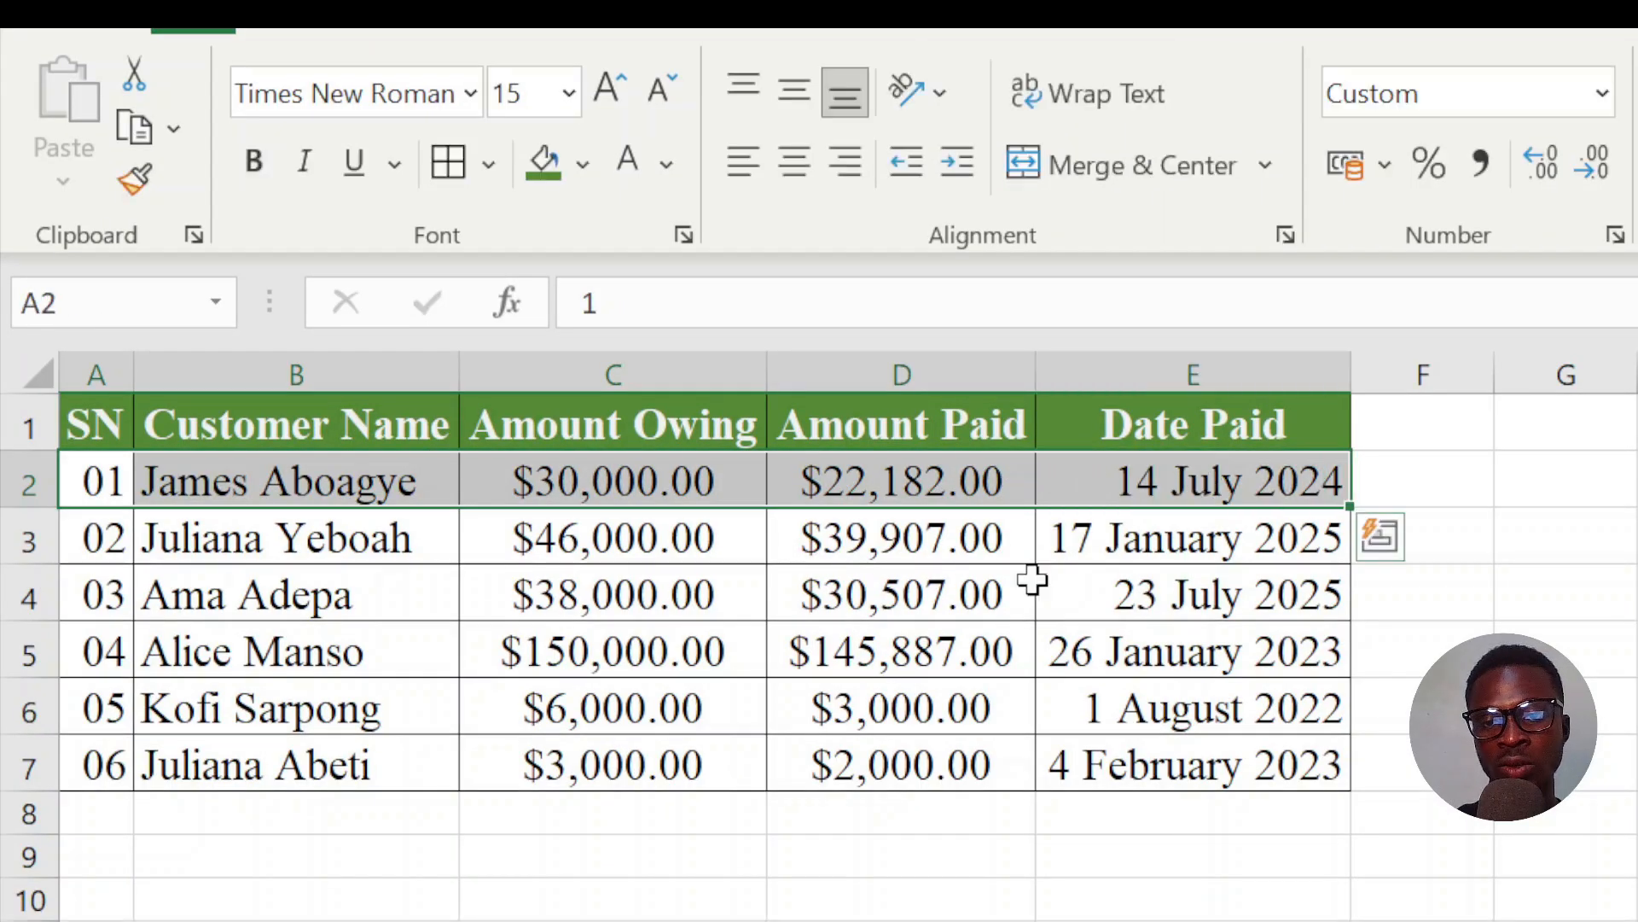
{"action": "left_click", "coordinate": [832, 651]}
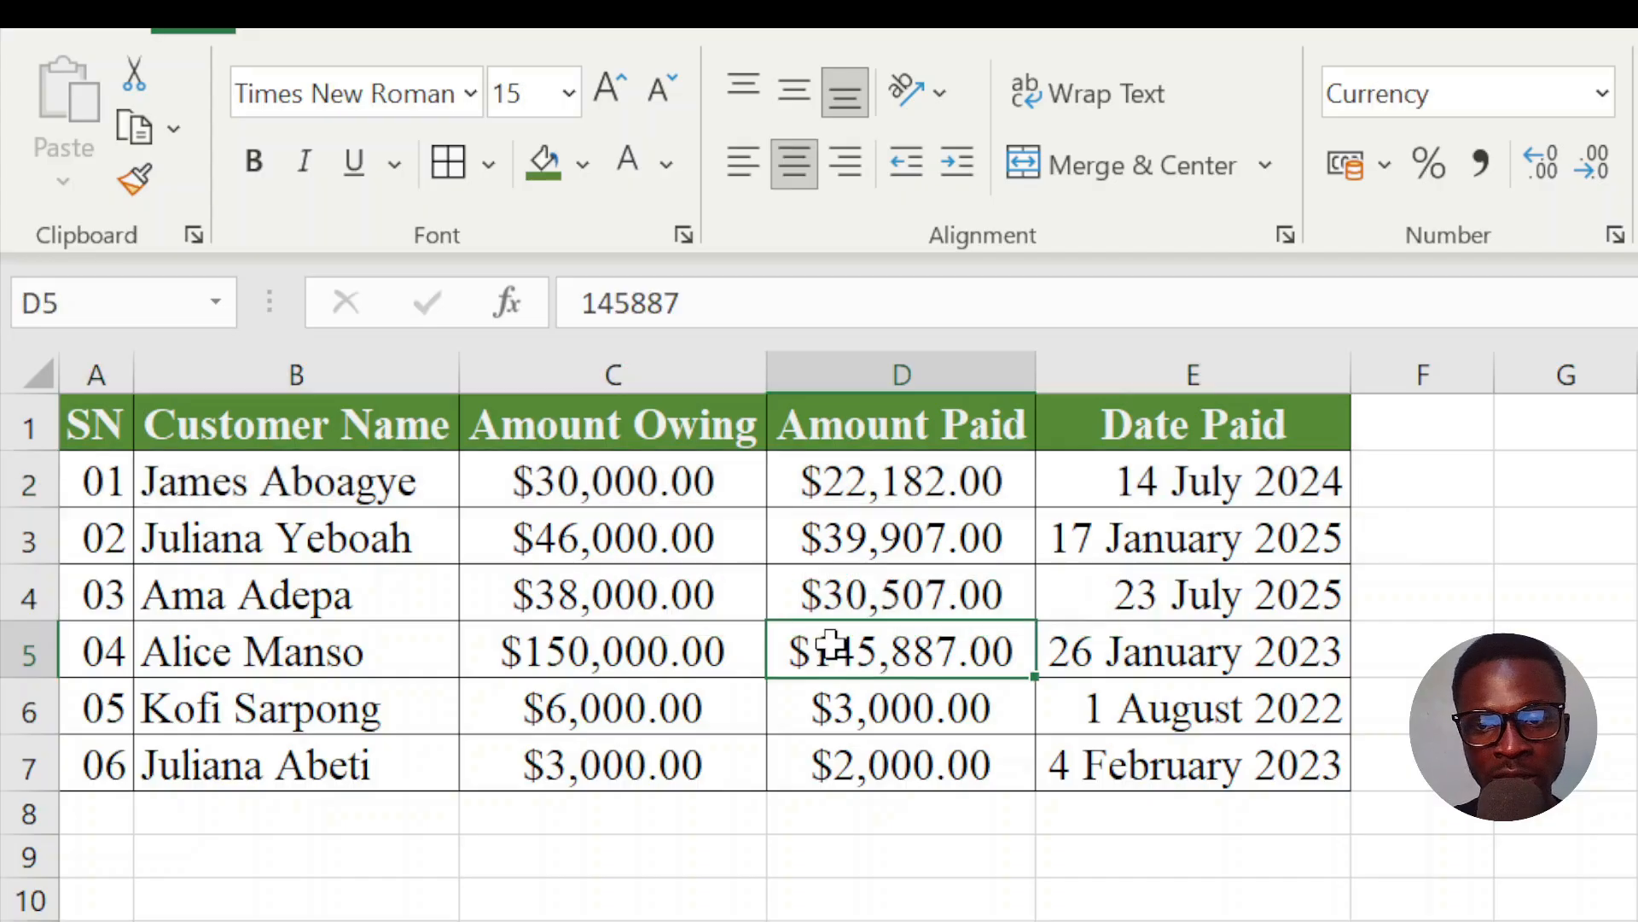